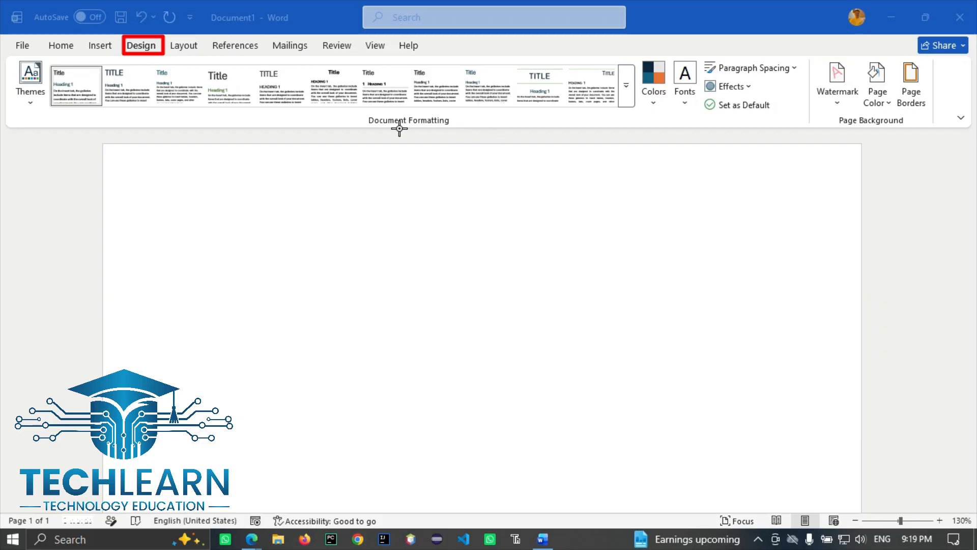
{"action": "left_click_drag", "start_coordinate": [360, 106], "coordinate": [457, 130]}
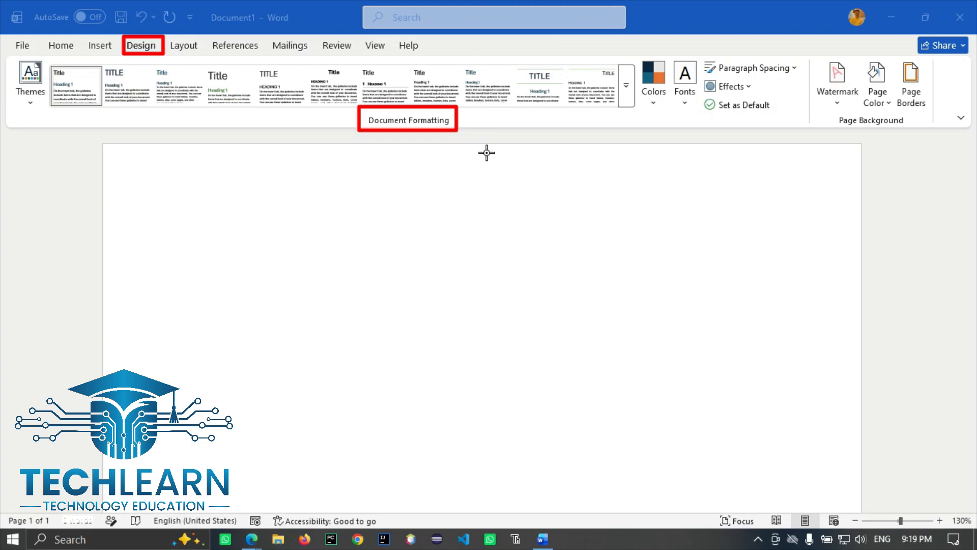
{"action": "left_click_drag", "start_coordinate": [830, 106], "coordinate": [916, 135]}
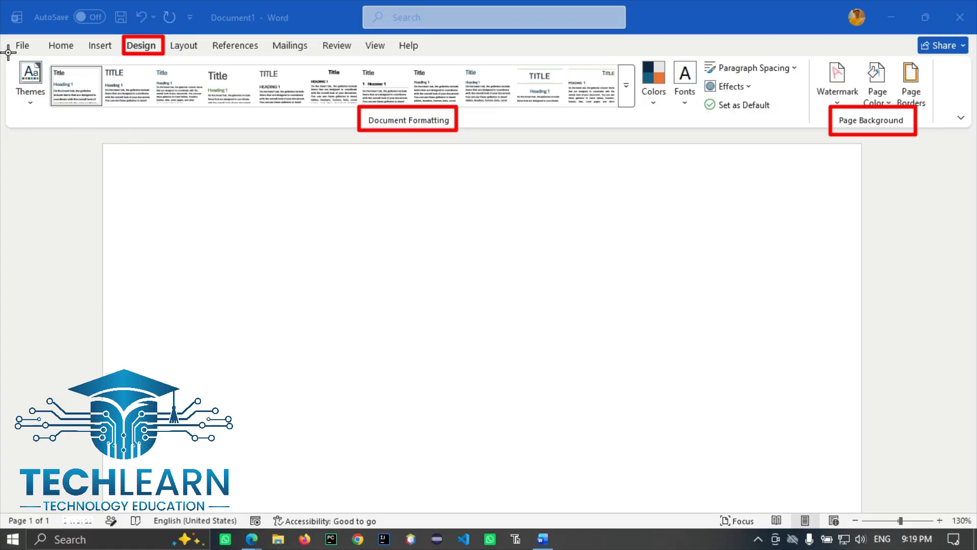
{"action": "left_click_drag", "start_coordinate": [7, 52], "coordinate": [65, 122]}
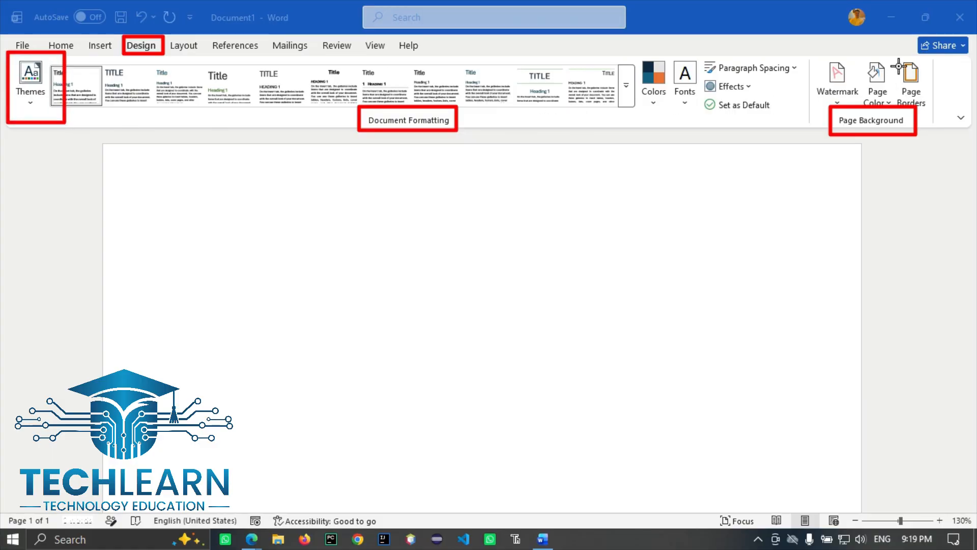
{"action": "left_click_drag", "start_coordinate": [895, 44], "coordinate": [931, 127]}
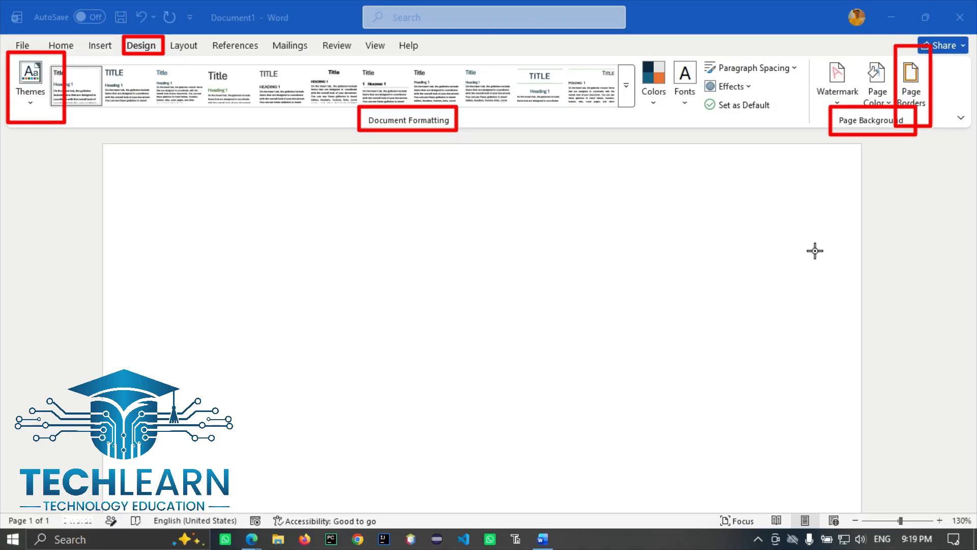
{"action": "key", "text": "Escape"}
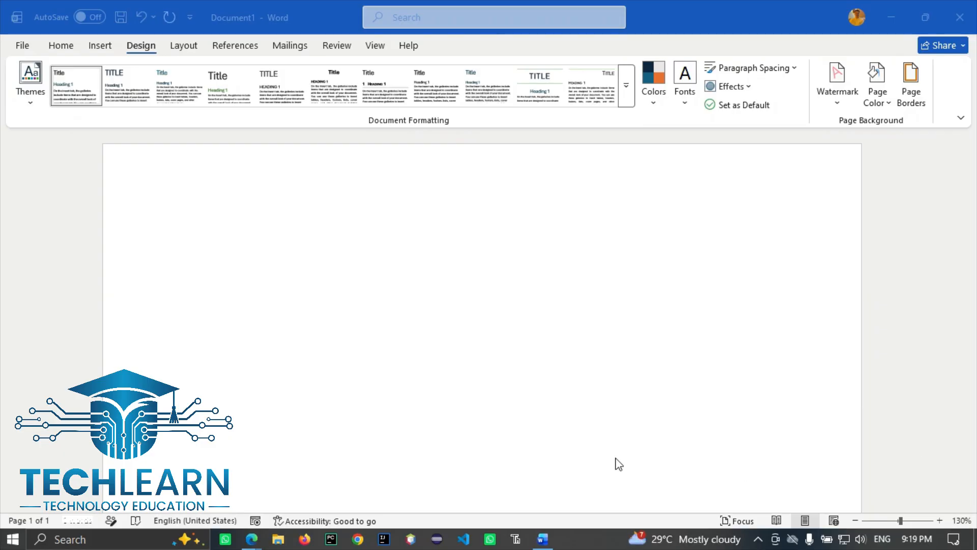
{"action": "left_click", "coordinate": [471, 414]}
{"action": "key", "text": "ctrl+2"}
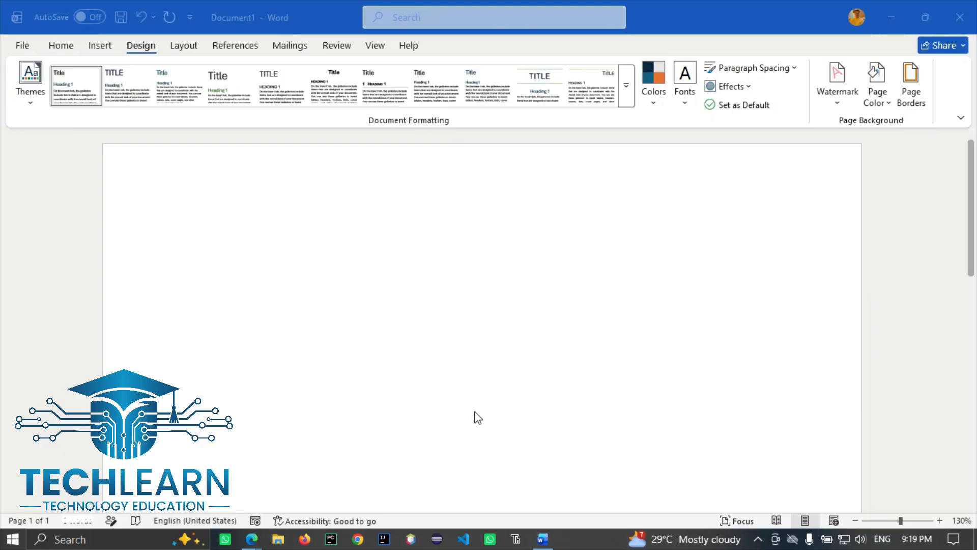
Fill the blank document with generated sample text using =rand(100)
{"action": "left_click", "coordinate": [193, 224]}
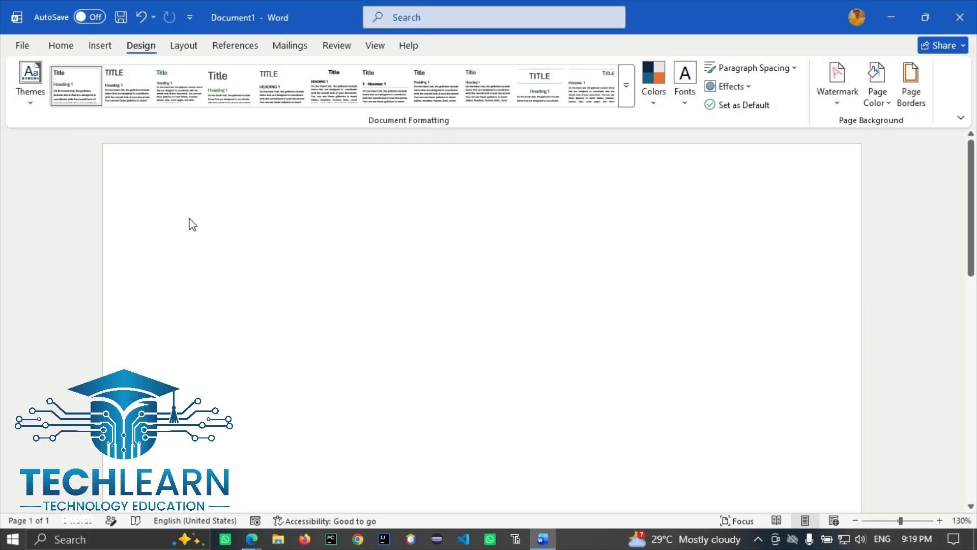
{"action": "type", "text": "=rand("}
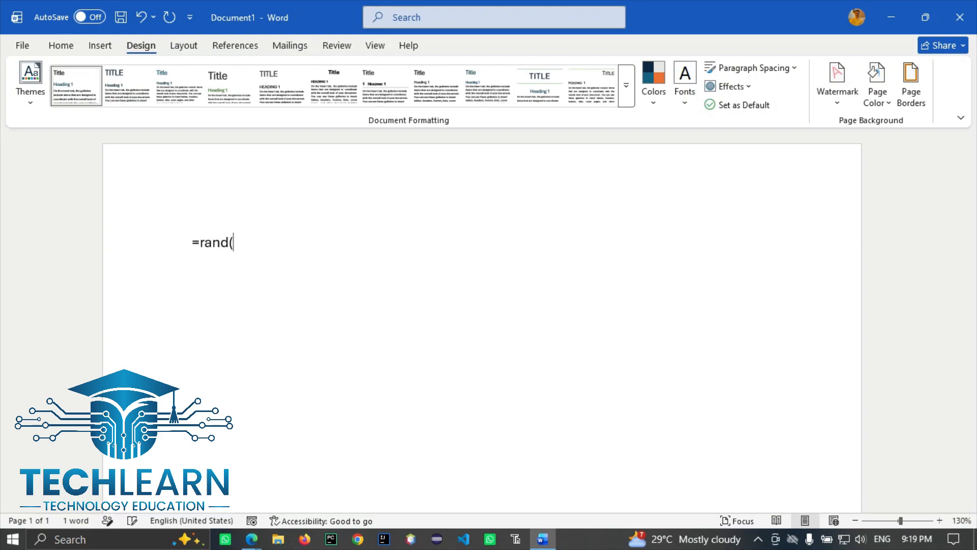
{"action": "type", "text": "100)"}
{"action": "key", "text": "Return"}
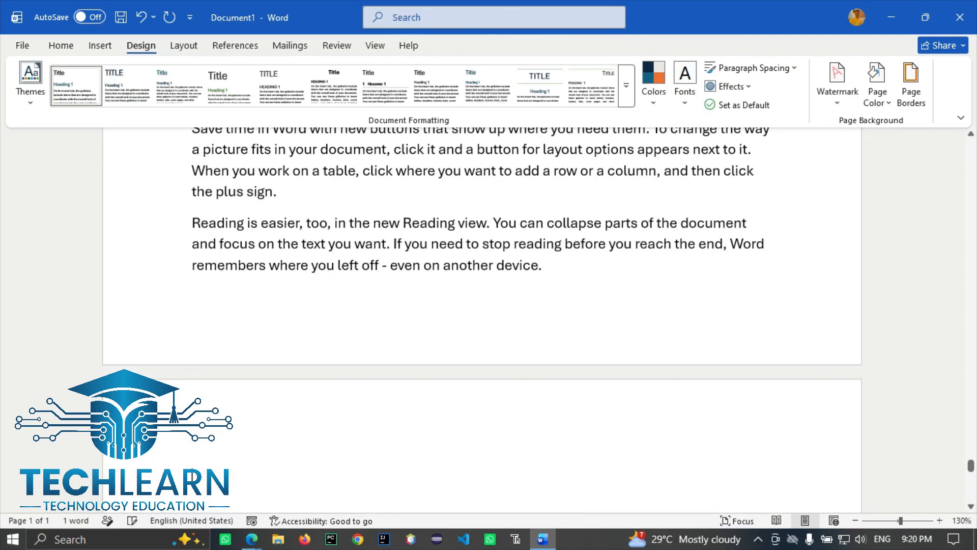
Justify all of the document's text and return to the first page
{"action": "key", "text": "ctrl+a"}
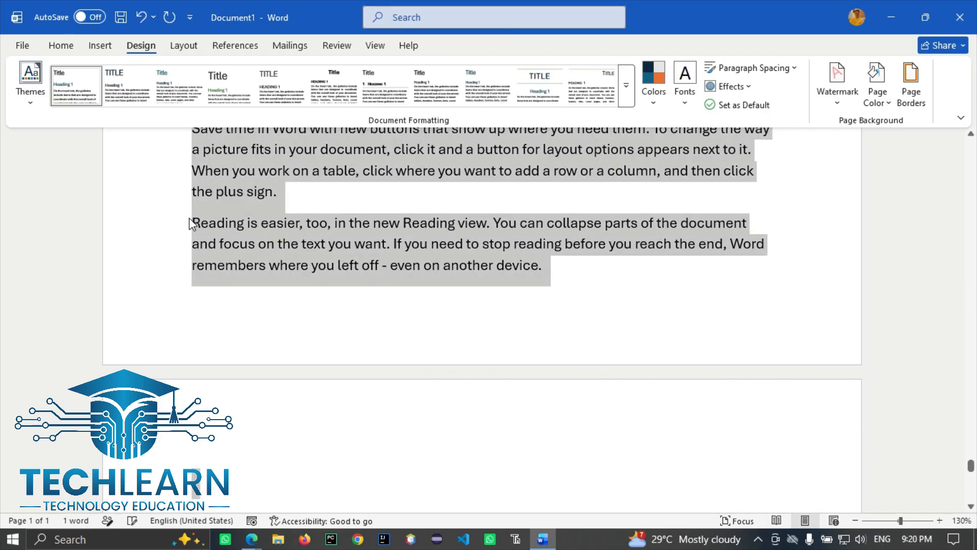
{"action": "key", "text": "ctrl+j"}
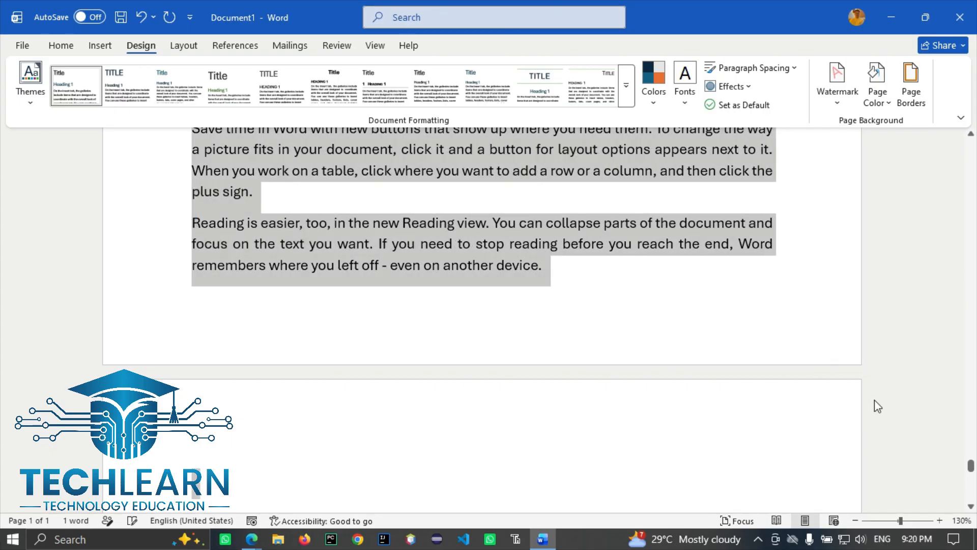
{"action": "left_click_drag", "start_coordinate": [970, 465], "coordinate": [923, 133]}
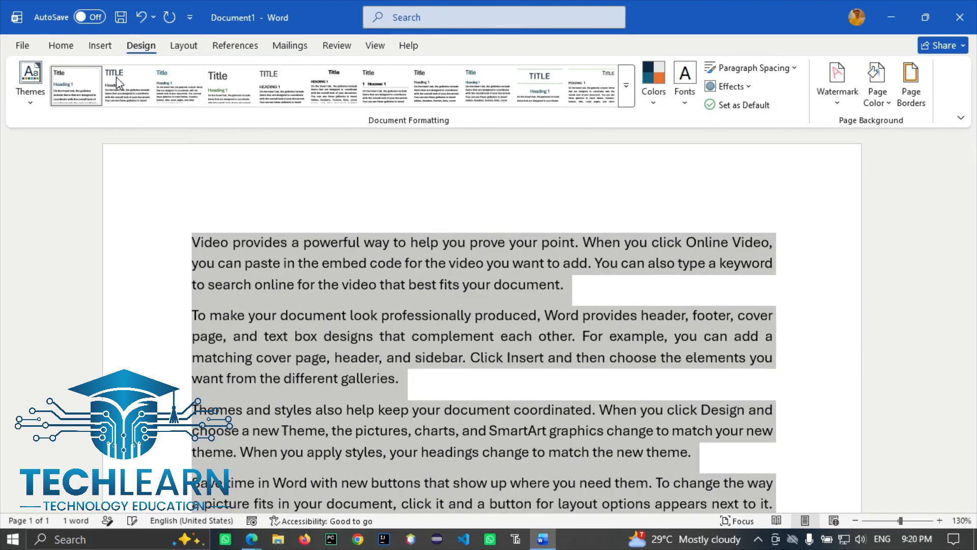
Preview the built-in document themes, such as Wisp, on the justified text without applying one
{"action": "left_click", "coordinate": [20, 104]}
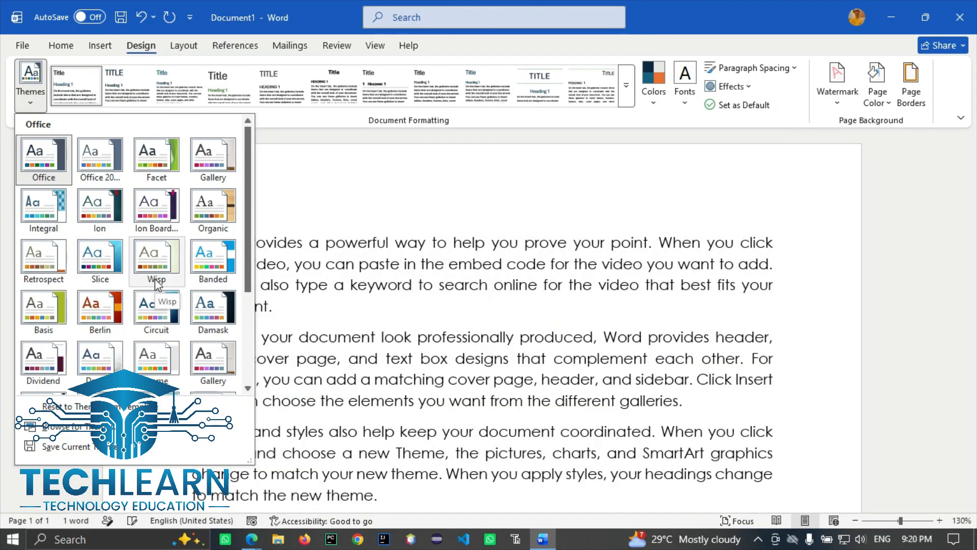
{"action": "left_click", "coordinate": [604, 278]}
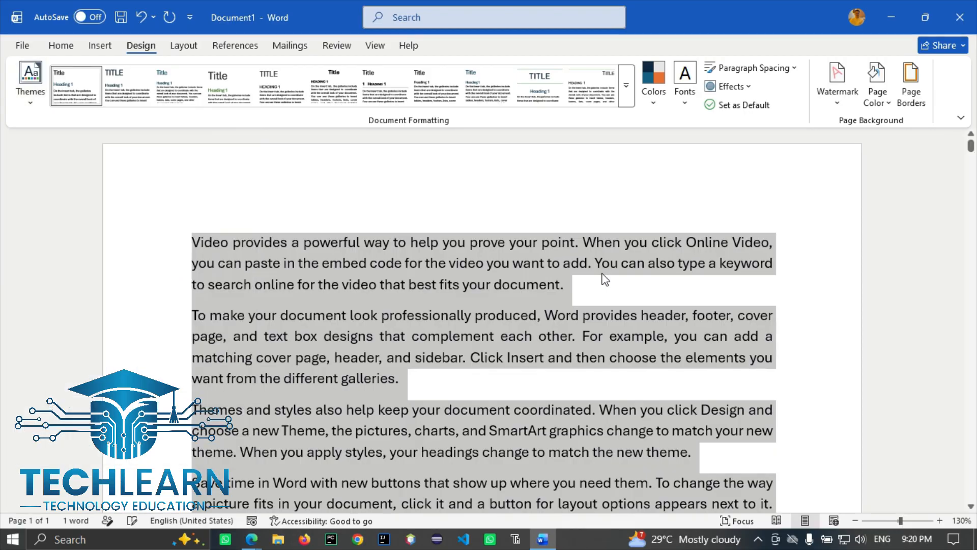
Shade all the selected paragraphs with the lightest tint of the dark blue theme color
{"action": "left_click", "coordinate": [60, 46]}
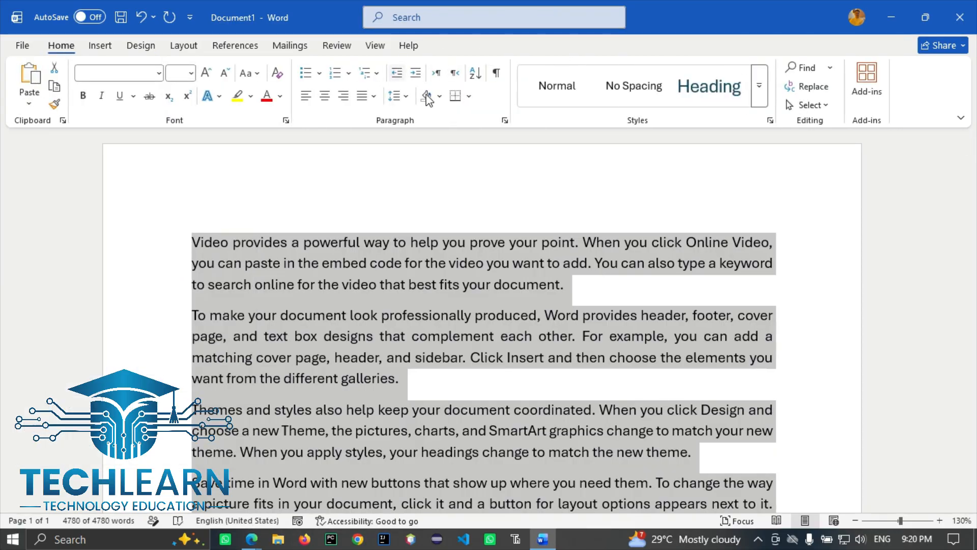
{"action": "left_click", "coordinate": [439, 96]}
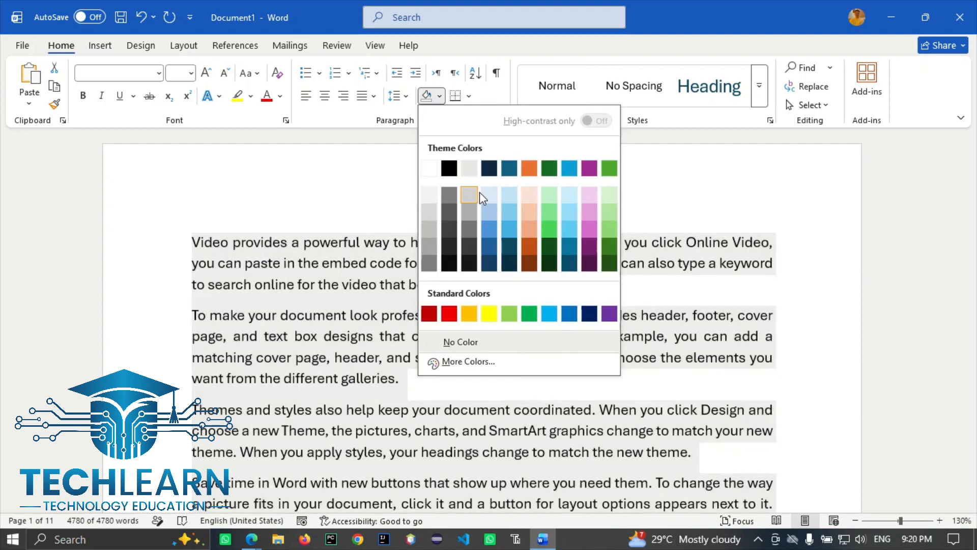
{"action": "left_click", "coordinate": [482, 197]}
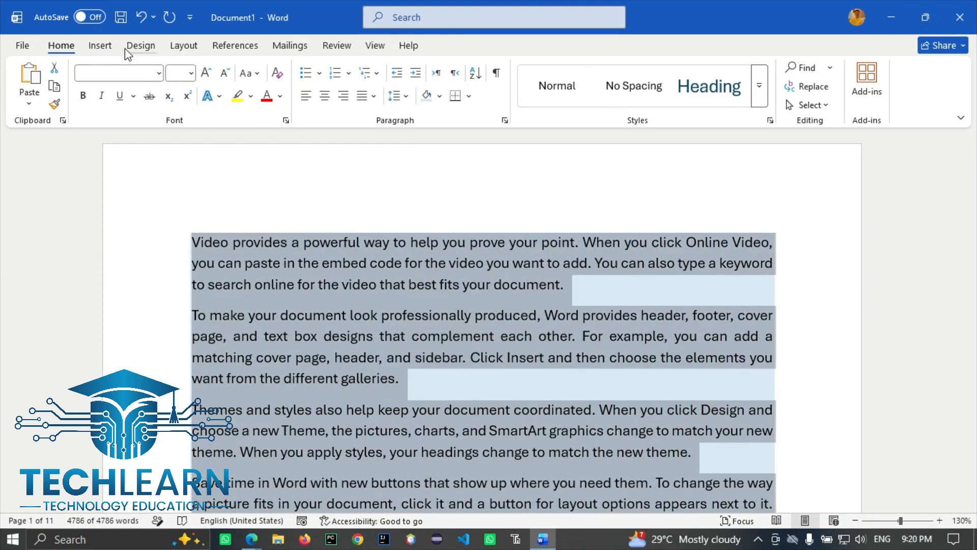
Preview the built-in document themes on the shaded paragraphs without applying one
{"action": "left_click", "coordinate": [135, 47]}
{"action": "left_click", "coordinate": [40, 102]}
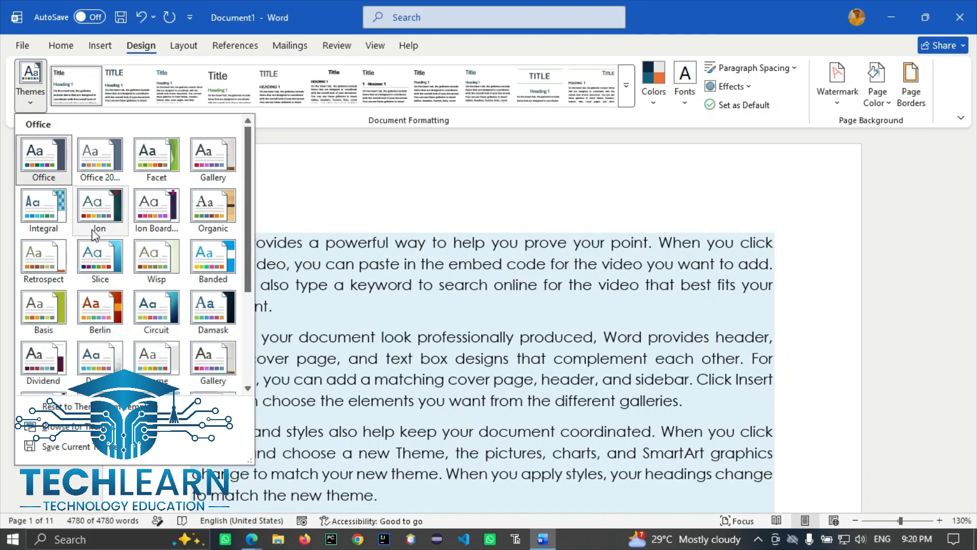
{"action": "left_click", "coordinate": [479, 125]}
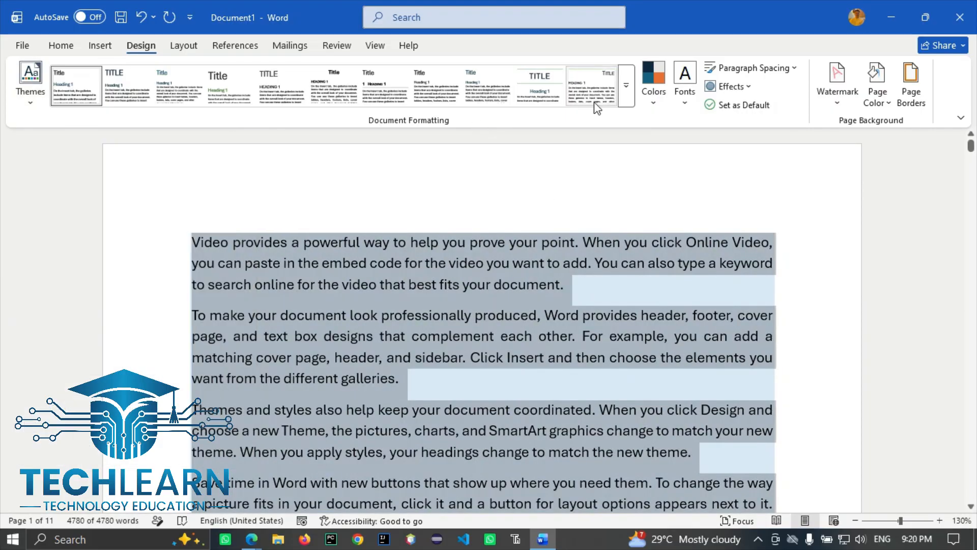
Try the first built-in style set on the document and undo it
{"action": "left_click", "coordinate": [626, 85]}
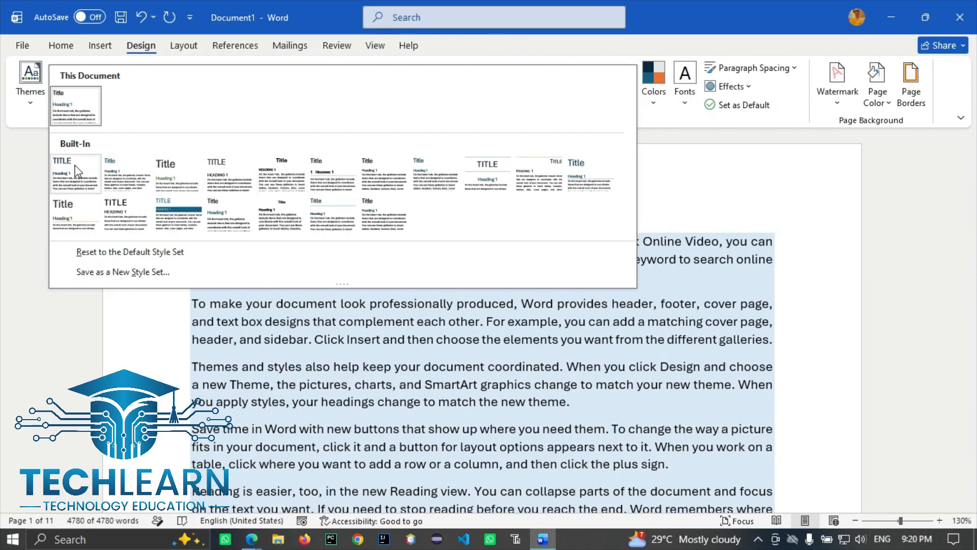
{"action": "left_click", "coordinate": [76, 170]}
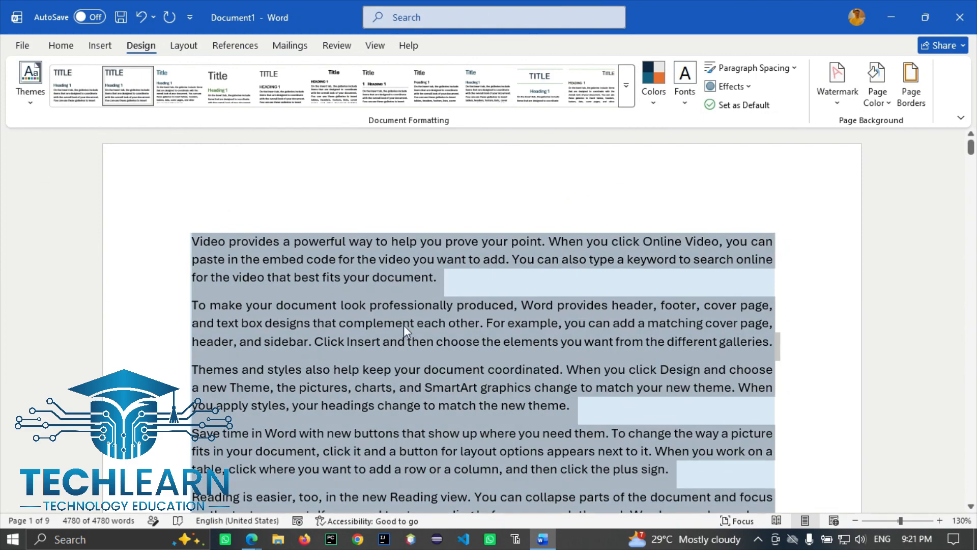
{"action": "key", "text": "ctrl+z"}
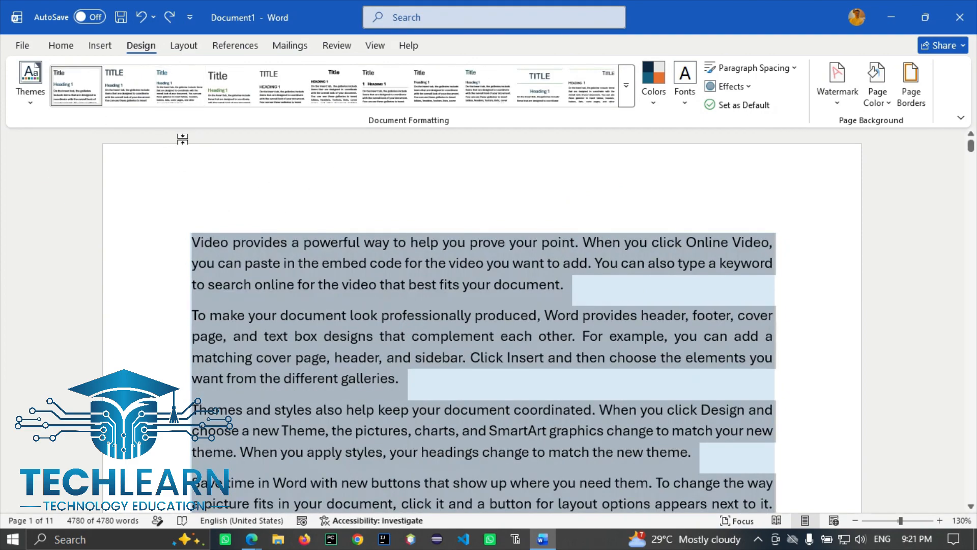
{"action": "left_click", "coordinate": [655, 102]}
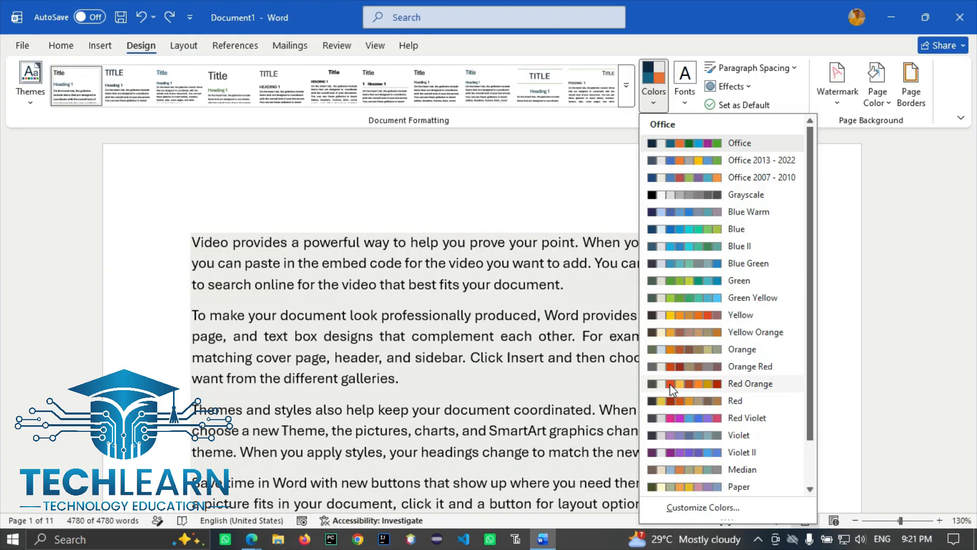
{"action": "left_click", "coordinate": [252, 241]}
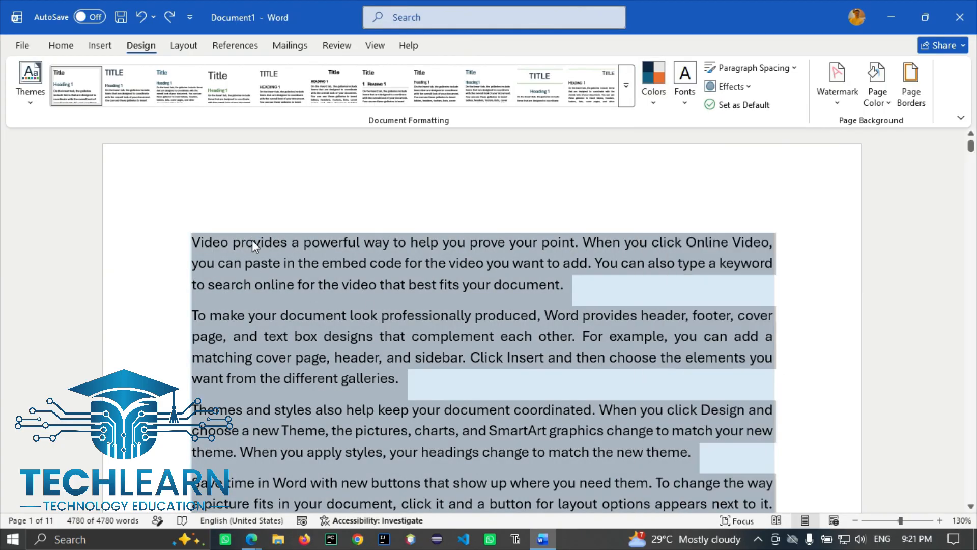
Set the page color to the first darker shade of the light gray theme color
{"action": "left_click", "coordinate": [890, 101]}
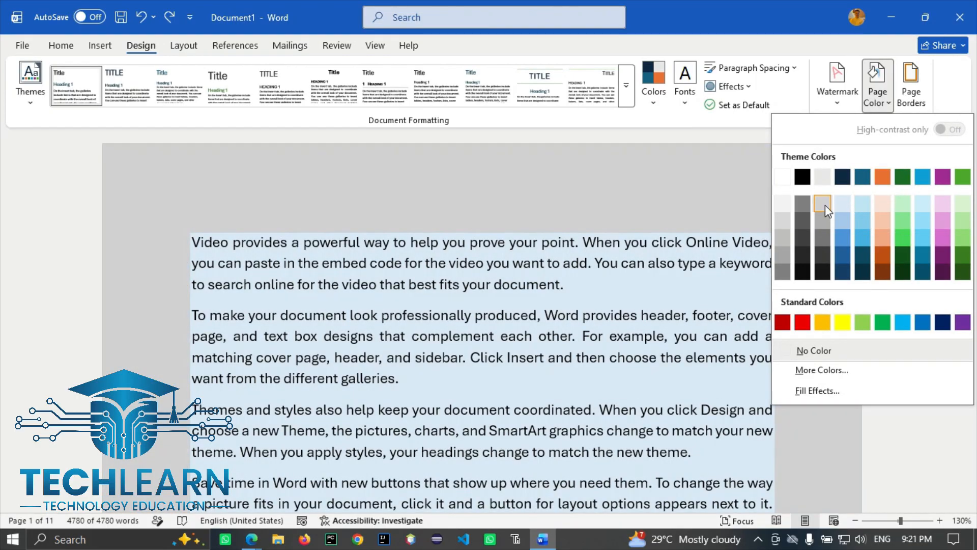
{"action": "left_click", "coordinate": [825, 205]}
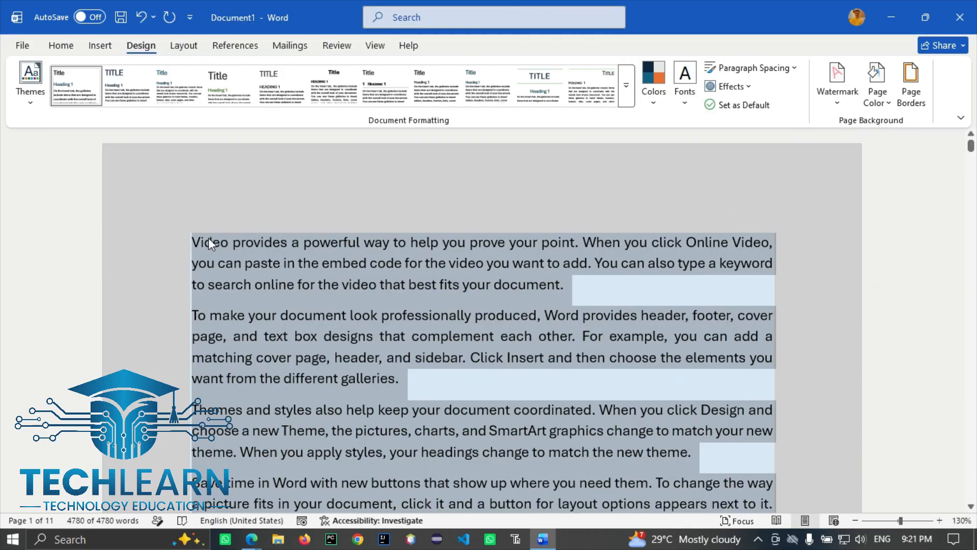
Remove the paragraph shading from all the text by choosing No Color, and deselect the text
{"action": "left_click", "coordinate": [61, 45]}
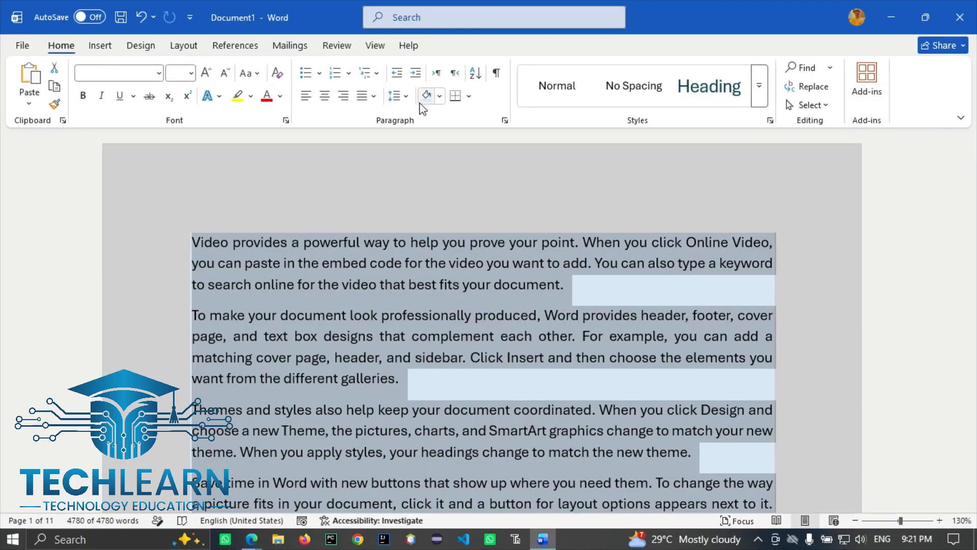
{"action": "left_click", "coordinate": [439, 96]}
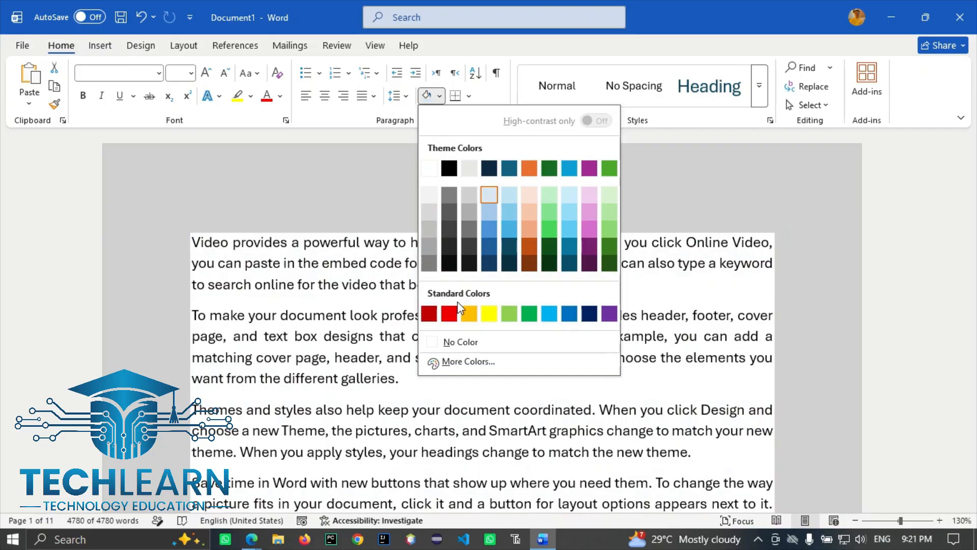
{"action": "left_click", "coordinate": [450, 342]}
{"action": "left_click", "coordinate": [375, 264]}
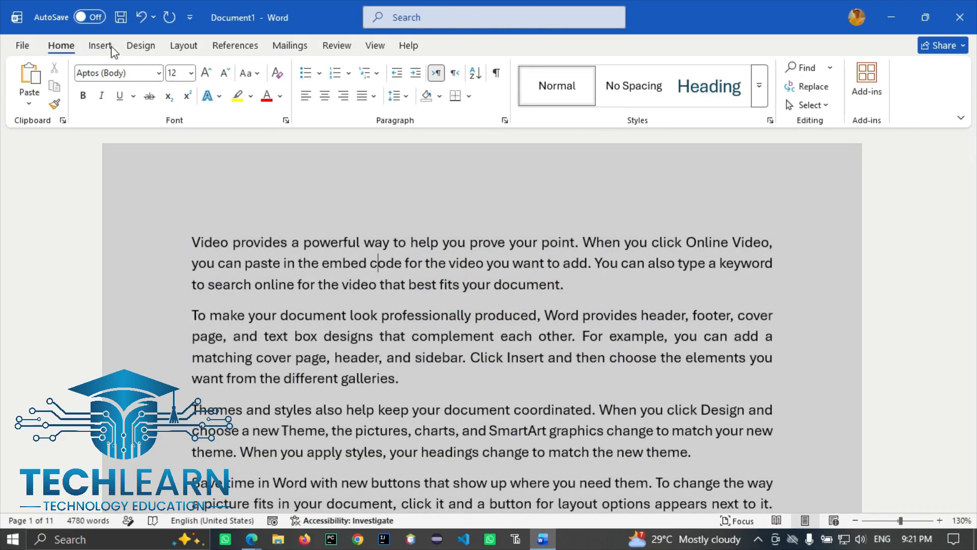
Set the page color to the standard yellow
{"action": "left_click", "coordinate": [152, 54]}
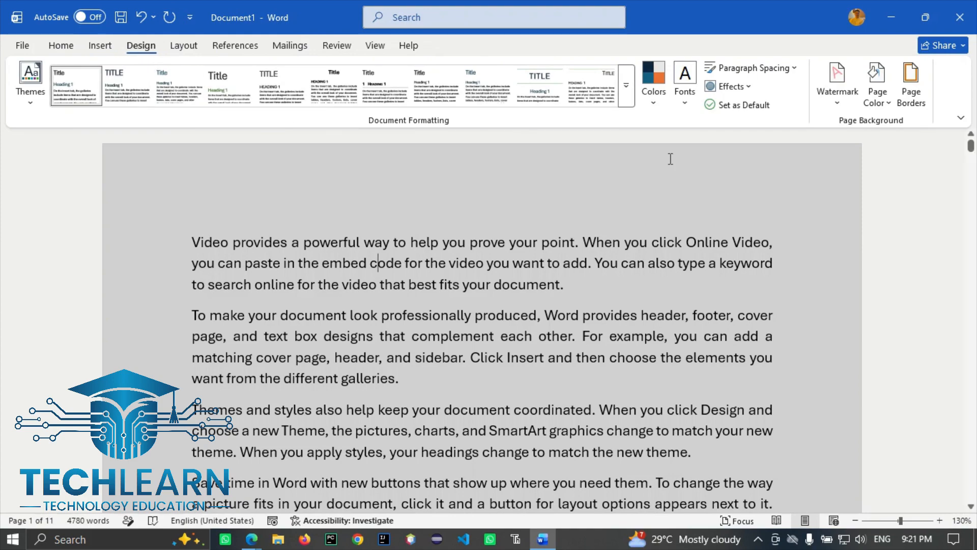
{"action": "left_click", "coordinate": [877, 88]}
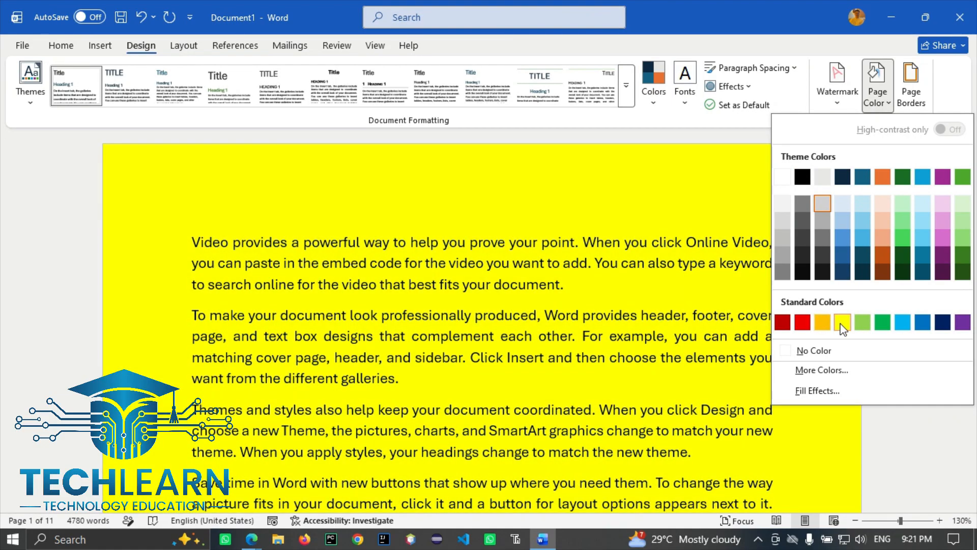
{"action": "left_click", "coordinate": [840, 326]}
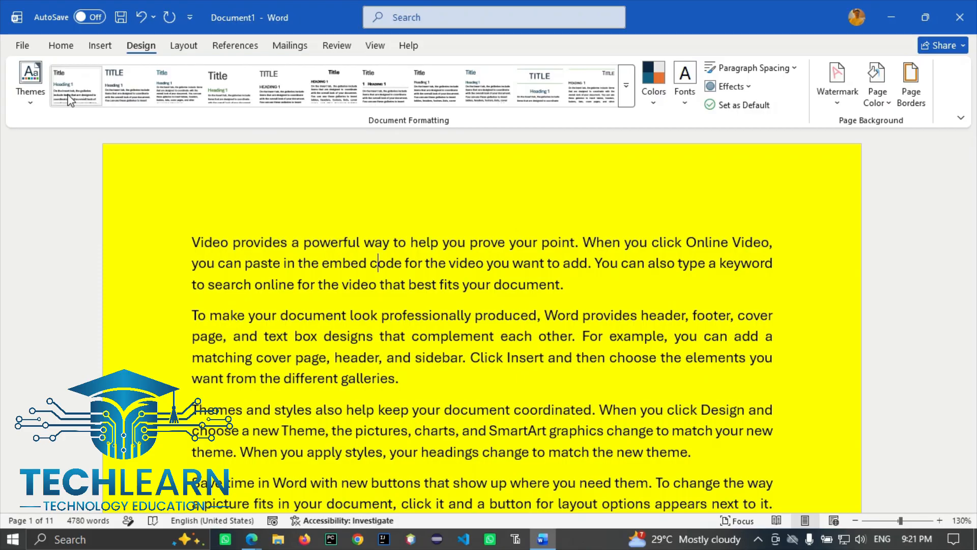
Set the page color to the third tint of the orange theme color
{"action": "left_click", "coordinate": [31, 84]}
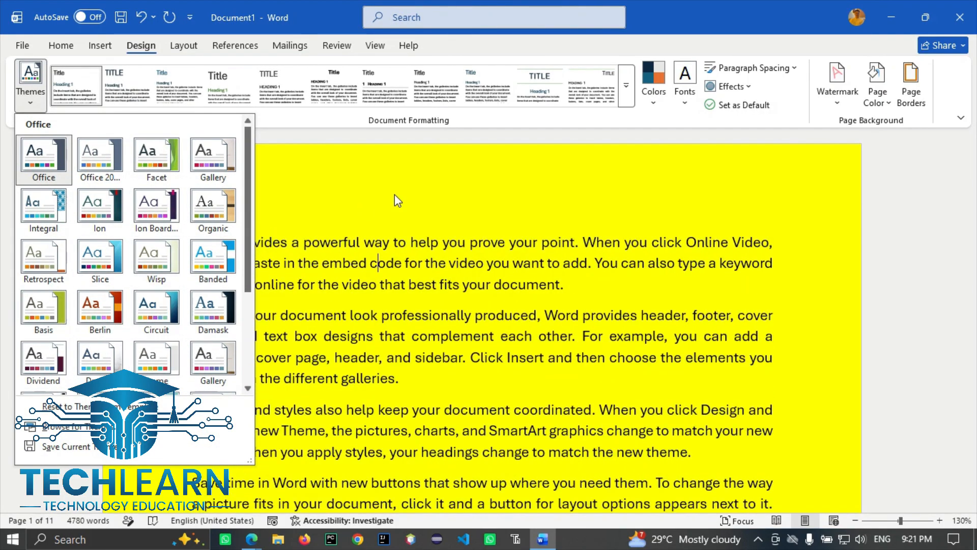
{"action": "left_click", "coordinate": [873, 101]}
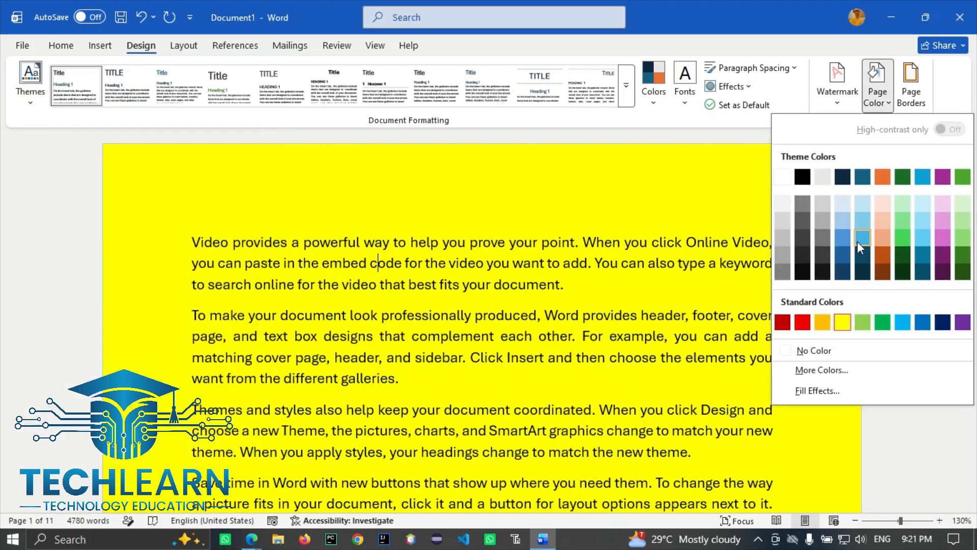
{"action": "left_click", "coordinate": [882, 240]}
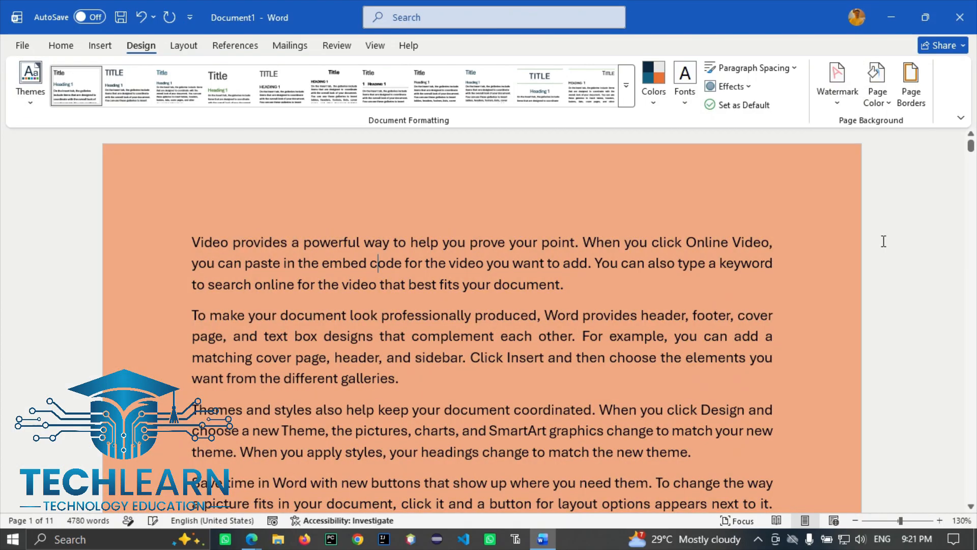
Apply the Median theme color set to the document
{"action": "left_click", "coordinate": [31, 84]}
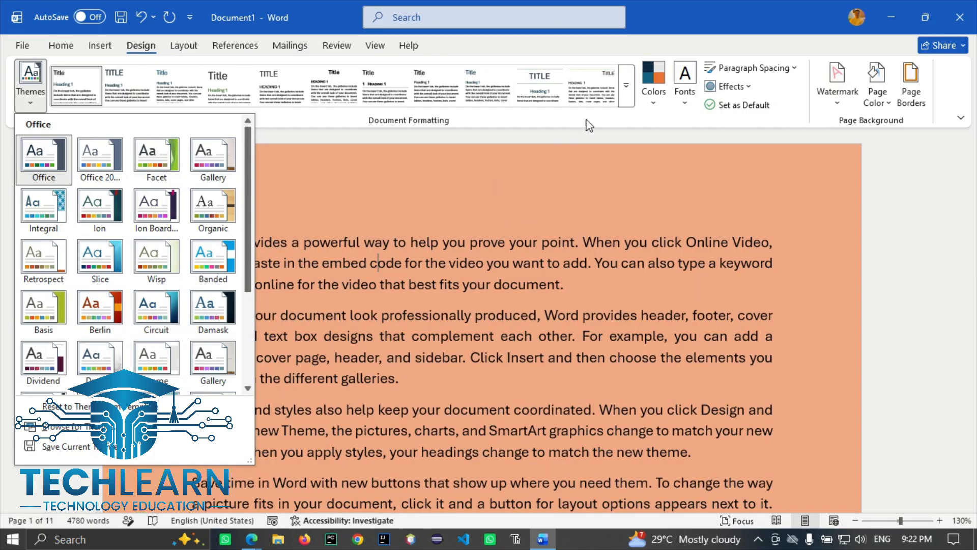
{"action": "left_click", "coordinate": [659, 105]}
{"action": "left_click", "coordinate": [657, 99]}
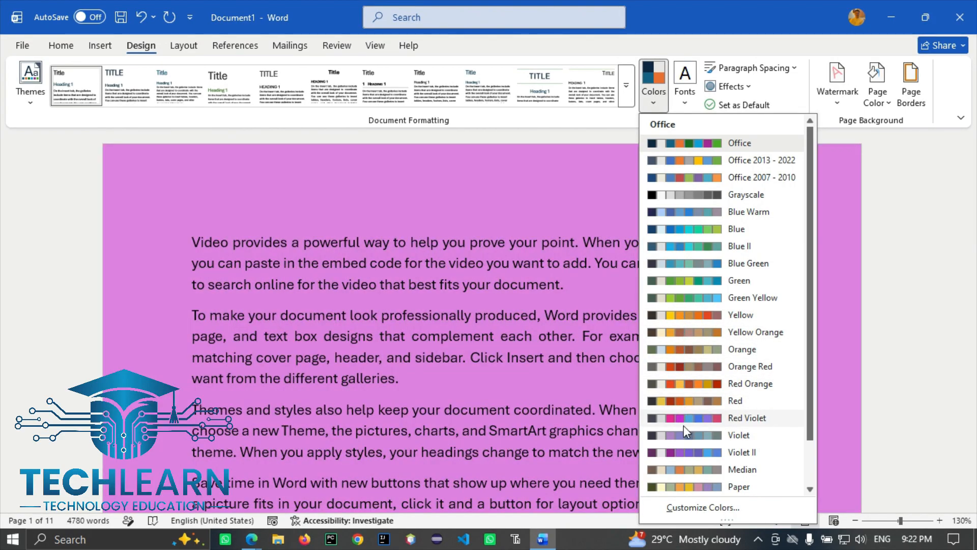
{"action": "scroll", "coordinate": [683, 425], "scroll_direction": "down", "scroll_amount": 1}
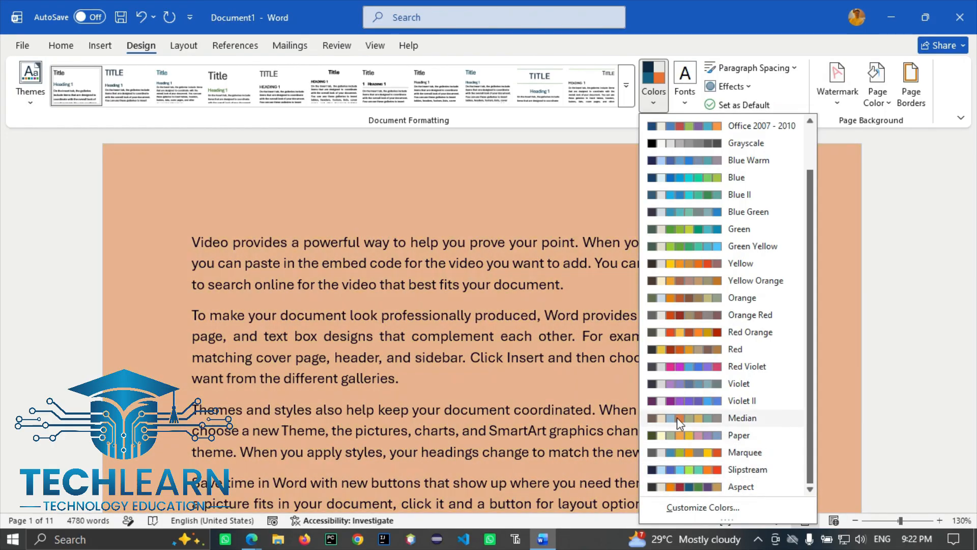
{"action": "left_click", "coordinate": [677, 418]}
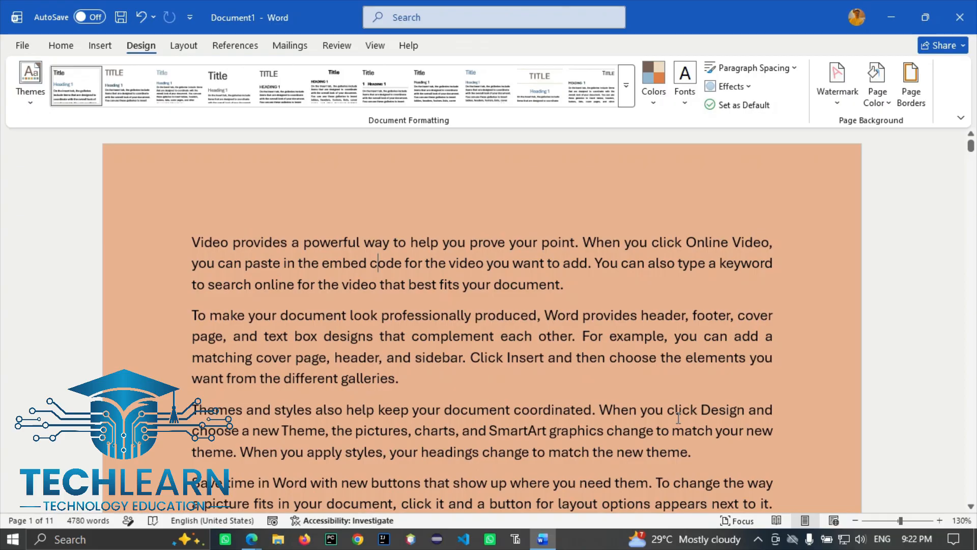
Look through the theme font sets, previewing them on the text, and compare them with the theme fonts in the regular font list
{"action": "left_click", "coordinate": [688, 104]}
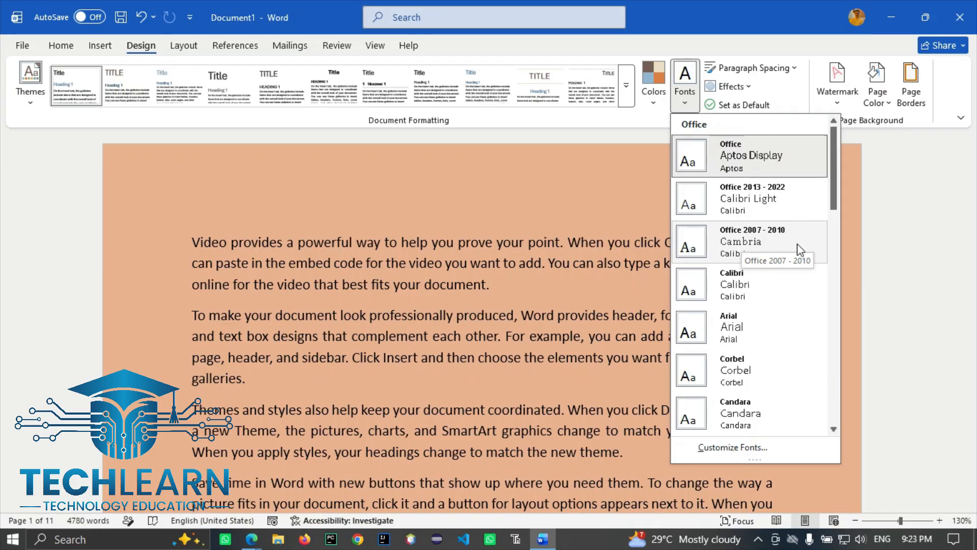
{"action": "scroll", "coordinate": [797, 244], "scroll_direction": "down", "scroll_amount": 10}
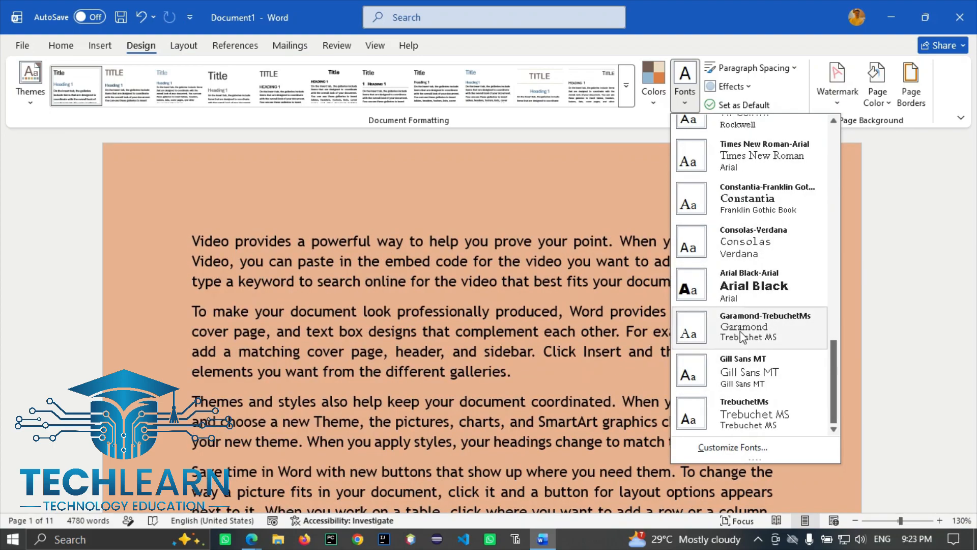
{"action": "left_click", "coordinate": [60, 46]}
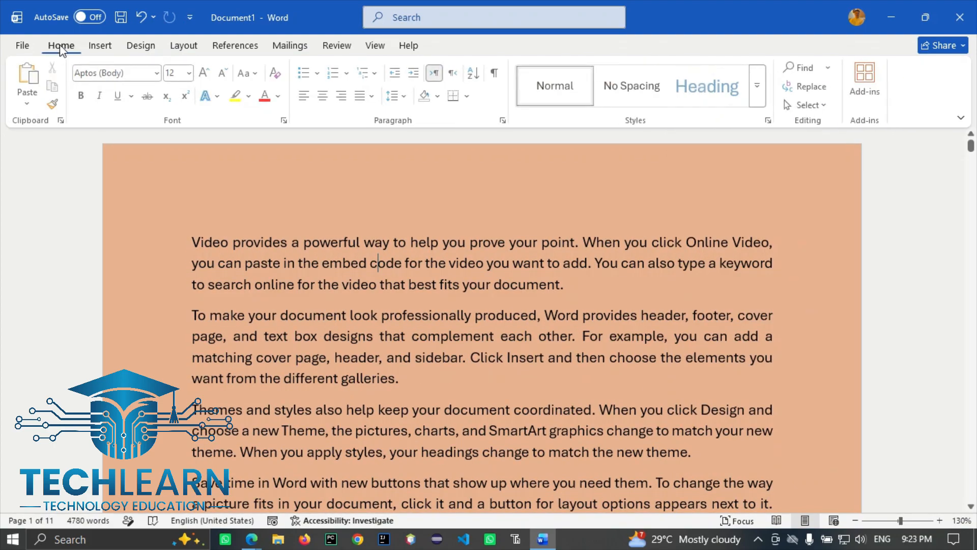
{"action": "left_click", "coordinate": [157, 73]}
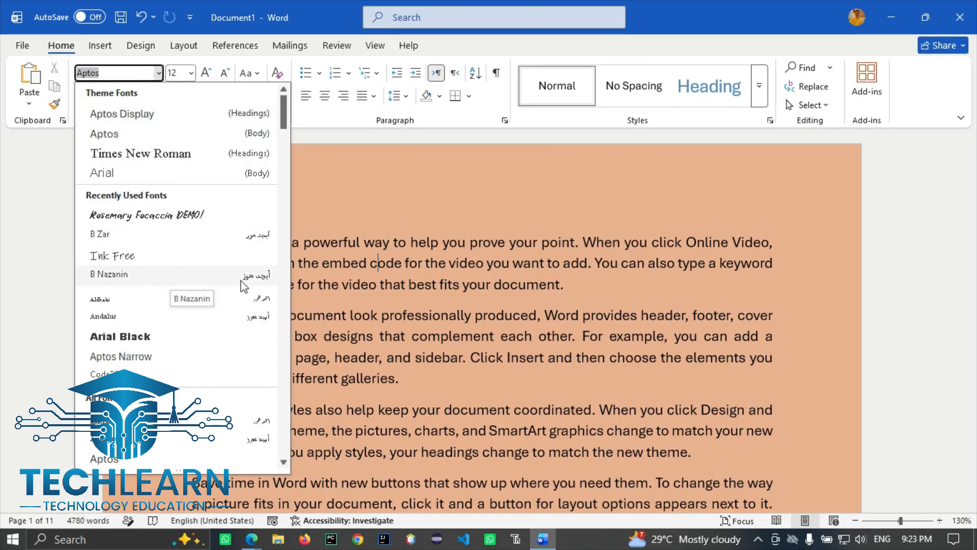
{"action": "left_click", "coordinate": [448, 299]}
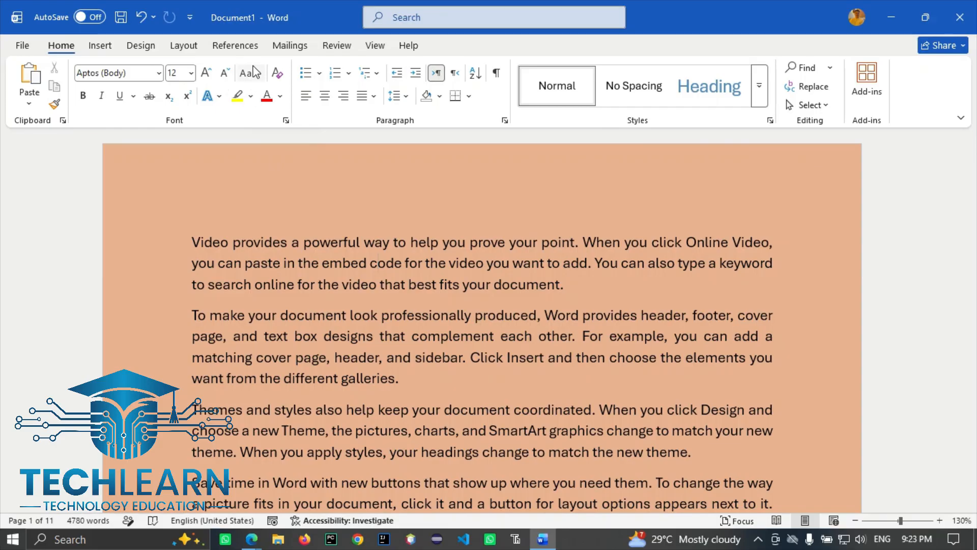
Look at the Latin heading and body font choices for a new custom theme font set, and close it without saving
{"action": "left_click", "coordinate": [152, 47]}
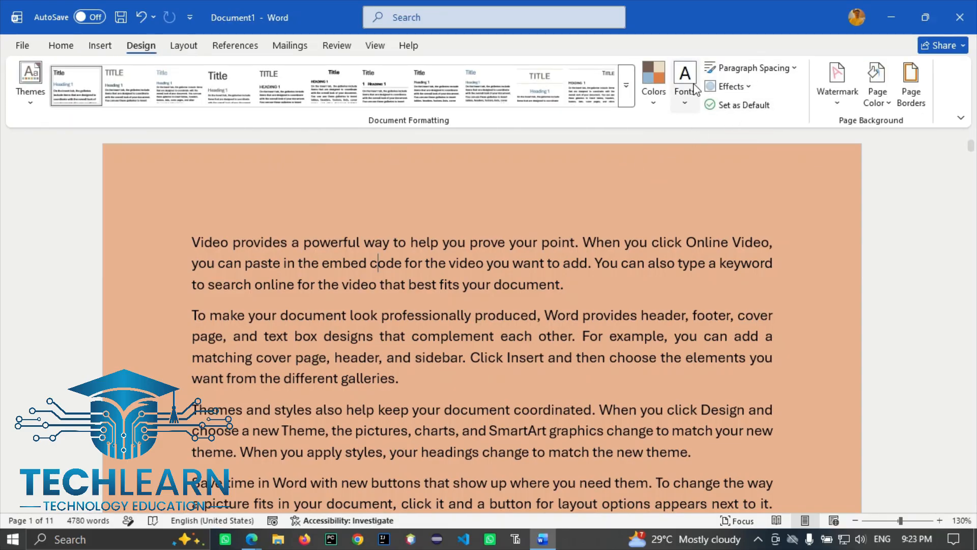
{"action": "left_click", "coordinate": [687, 104]}
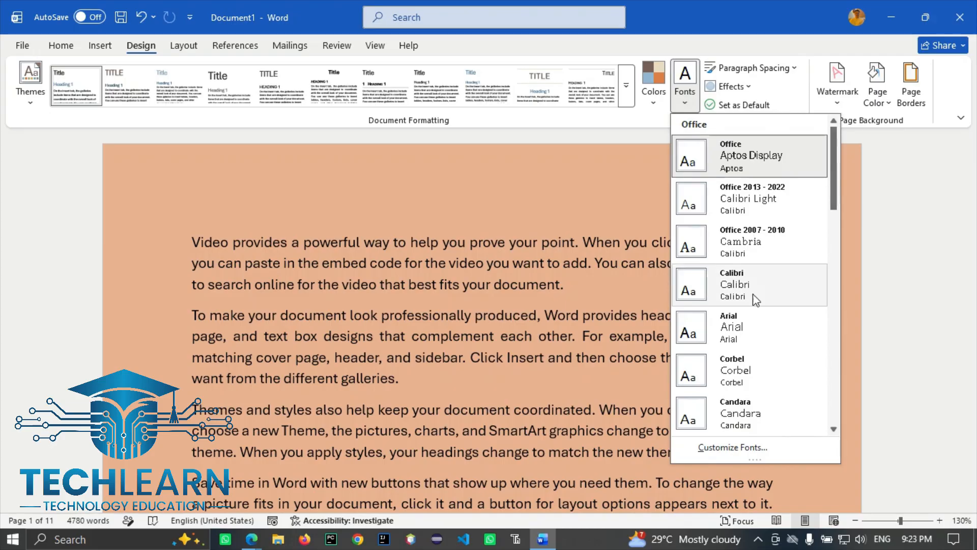
{"action": "left_click", "coordinate": [738, 451]}
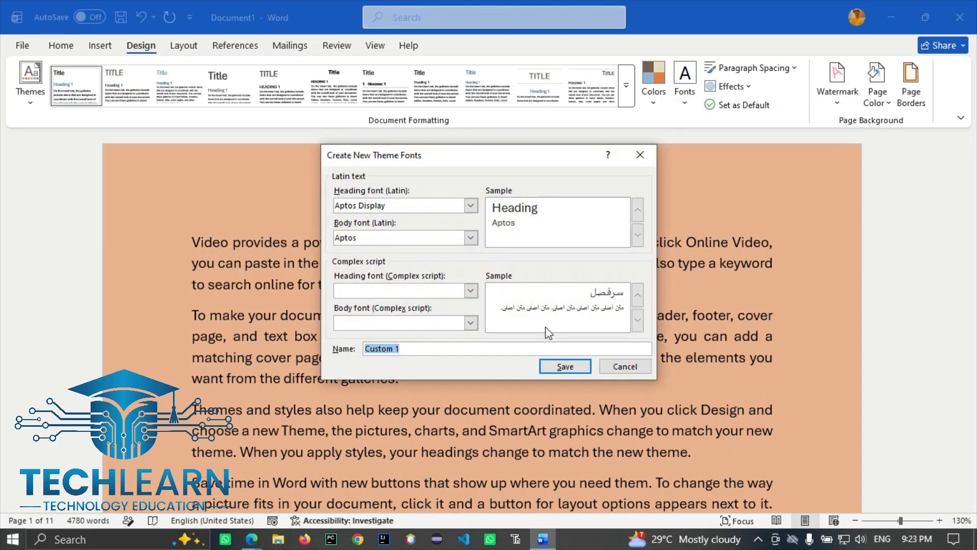
{"action": "left_click", "coordinate": [470, 205]}
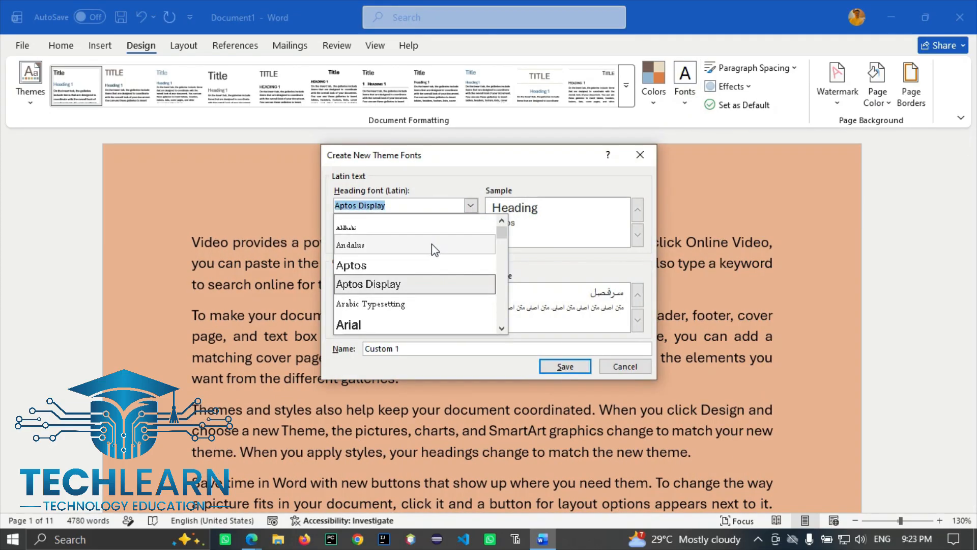
{"action": "left_click", "coordinate": [525, 250]}
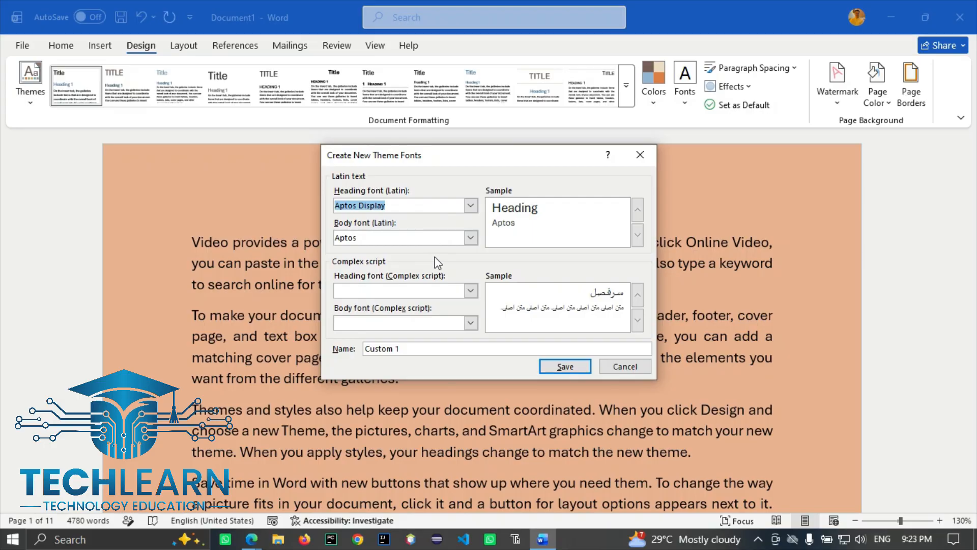
{"action": "left_click", "coordinate": [471, 237]}
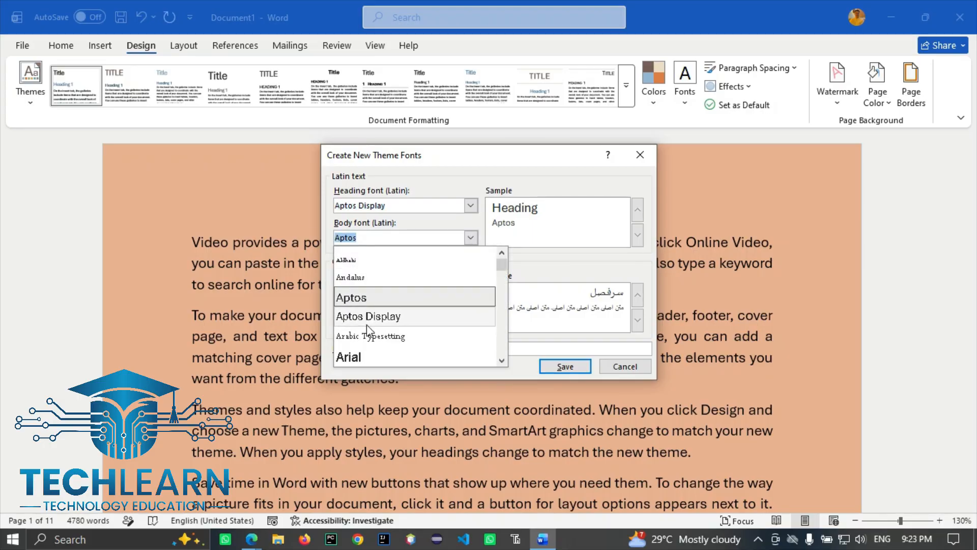
{"action": "left_click", "coordinate": [528, 265]}
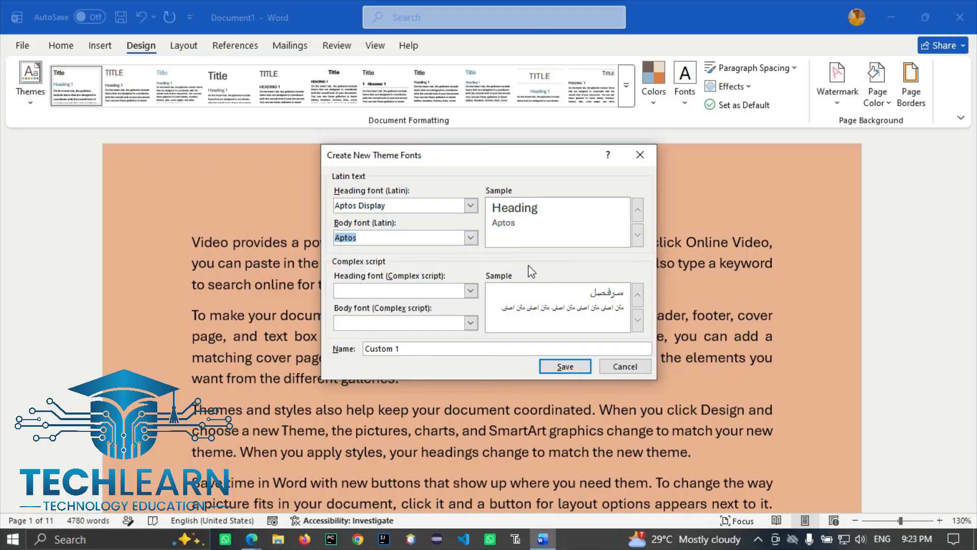
{"action": "left_click", "coordinate": [620, 371]}
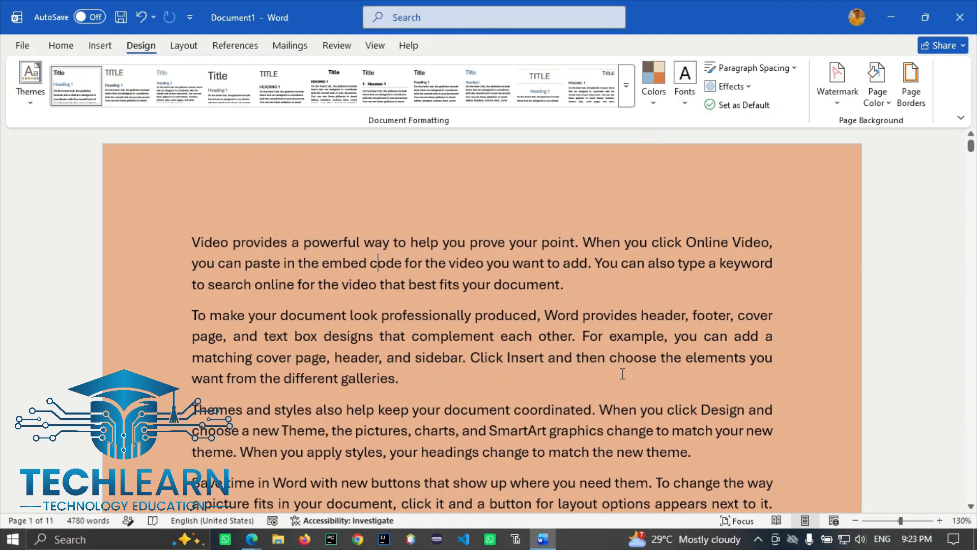
Look at the document-wide paragraph spacing presets and at the line spacing choices for paragraphs
{"action": "left_click", "coordinate": [795, 74]}
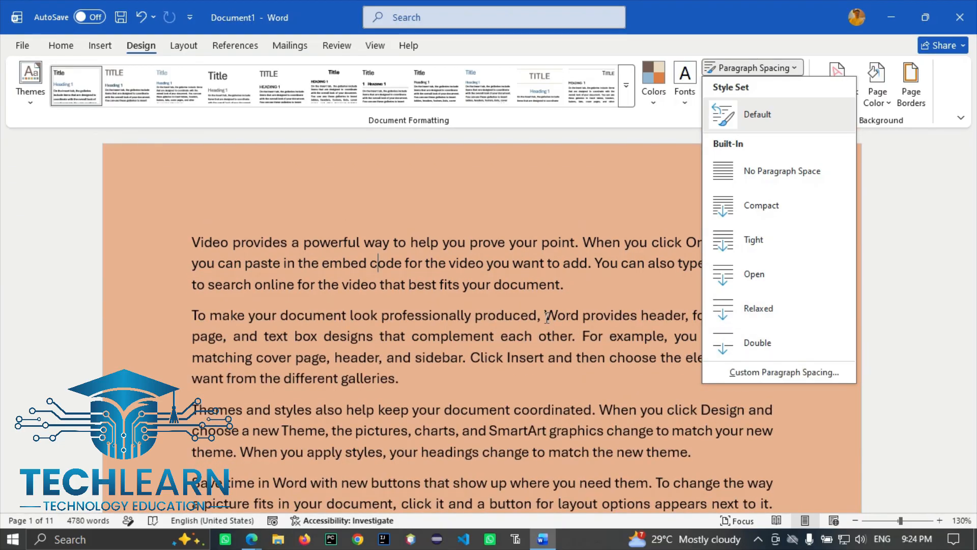
{"action": "left_click", "coordinate": [547, 316]}
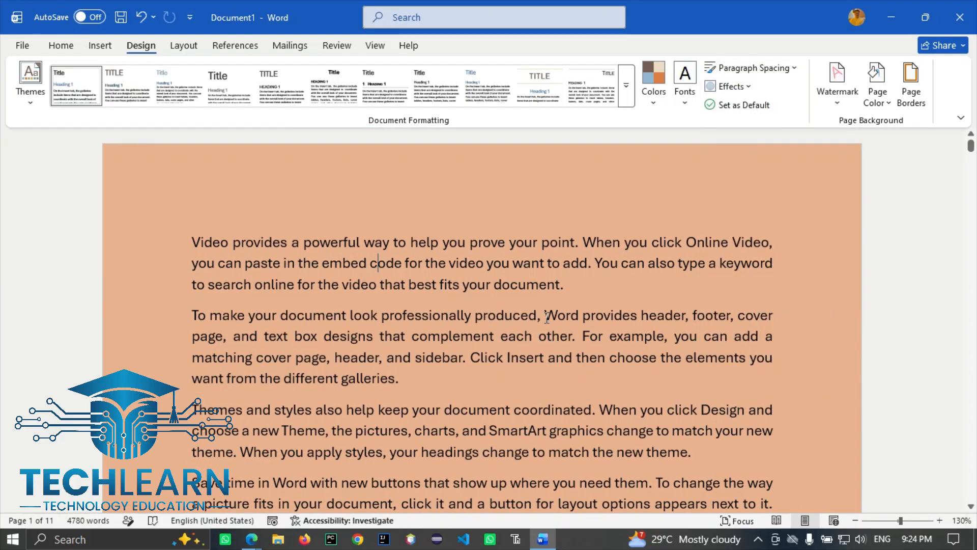
{"action": "left_click", "coordinate": [60, 44]}
{"action": "left_click", "coordinate": [407, 97]}
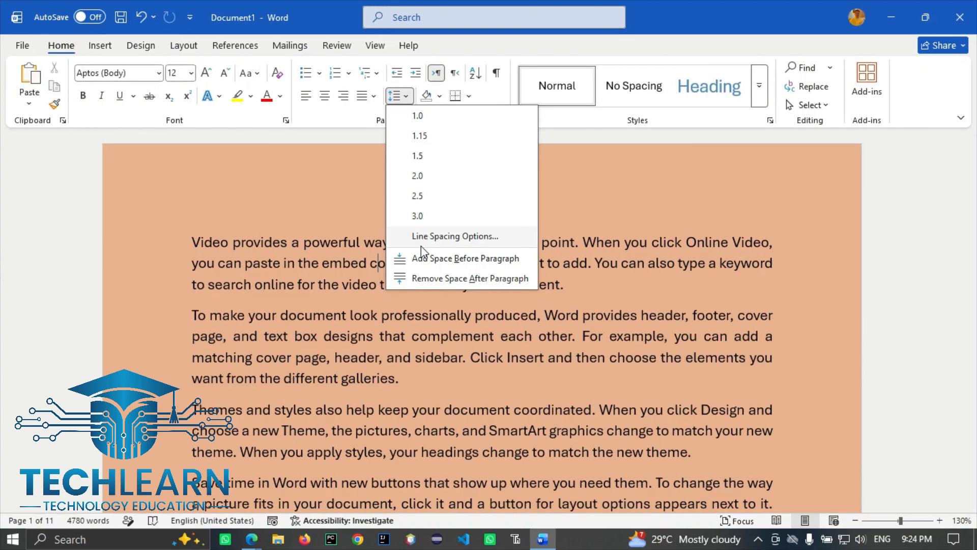
{"action": "left_click", "coordinate": [658, 275]}
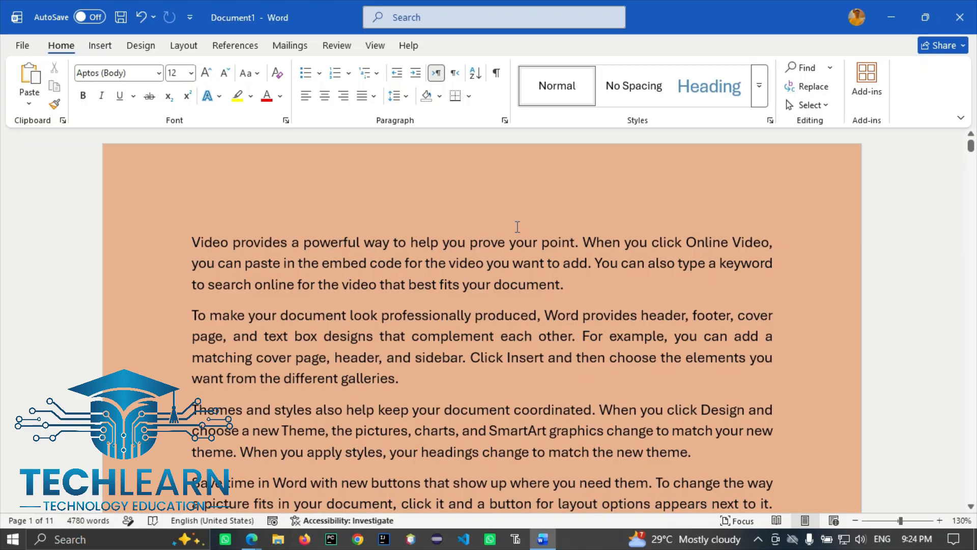
Look at the available theme effects without applying any
{"action": "left_click", "coordinate": [141, 45]}
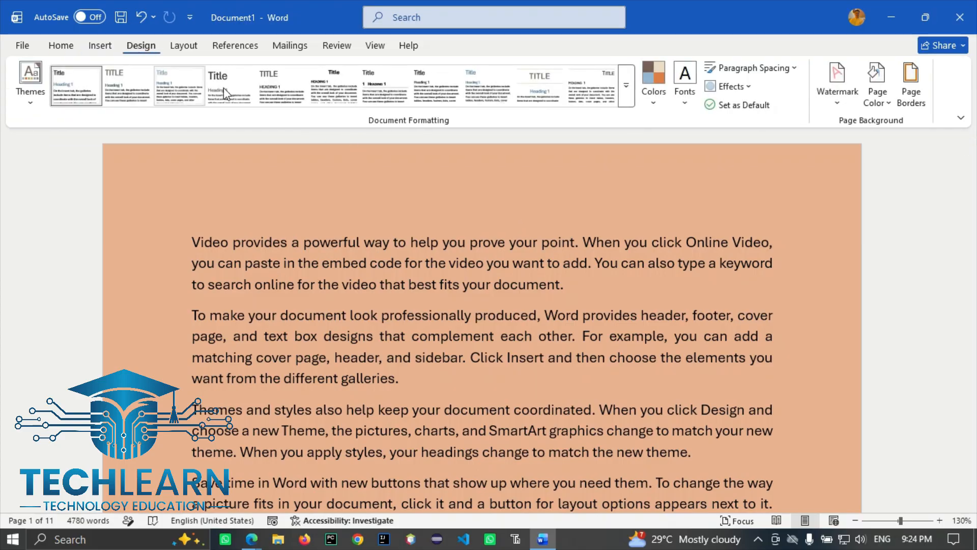
{"action": "left_click", "coordinate": [748, 88]}
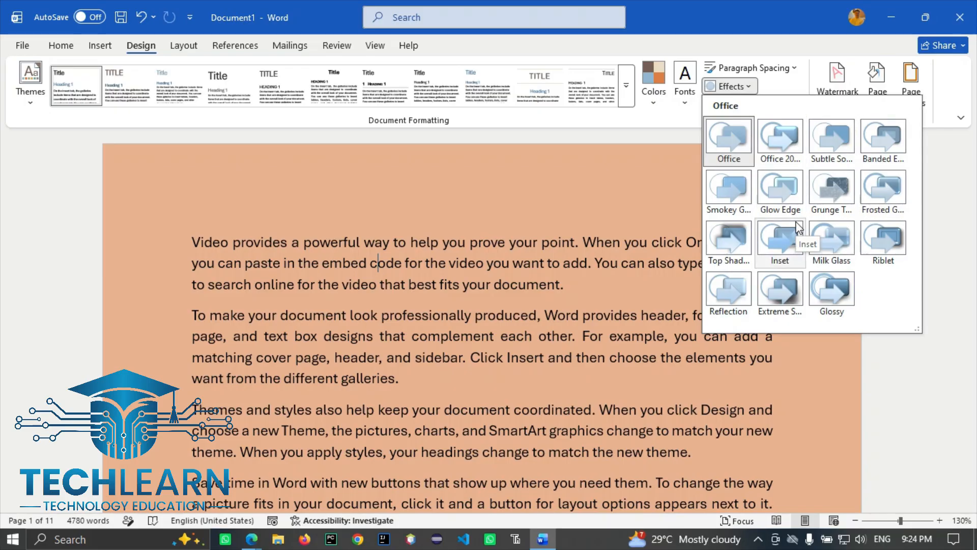
{"action": "left_click", "coordinate": [534, 240]}
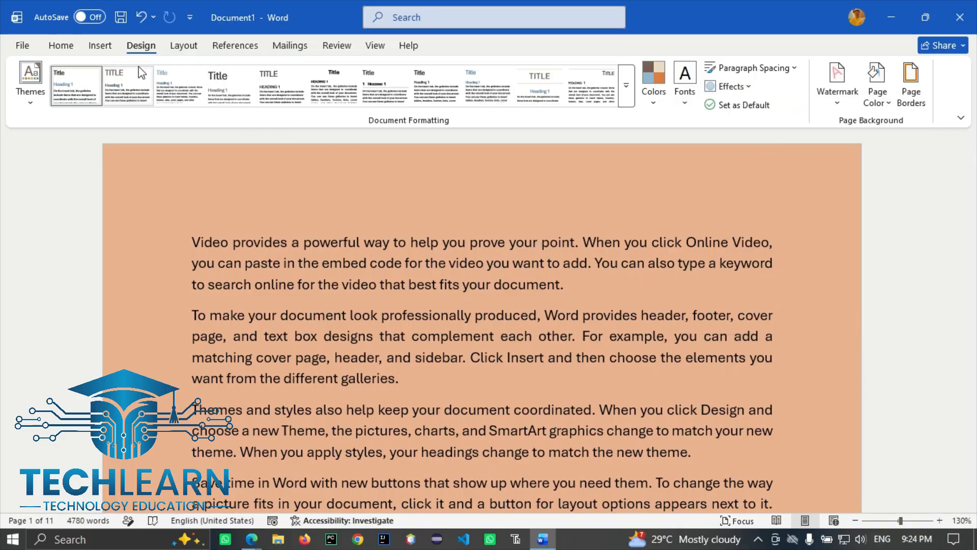
Draw an oval about 3.03" high and 2.78" wide, and move it over the start of the first page's text
{"action": "left_click", "coordinate": [94, 49]}
{"action": "left_click", "coordinate": [204, 68]}
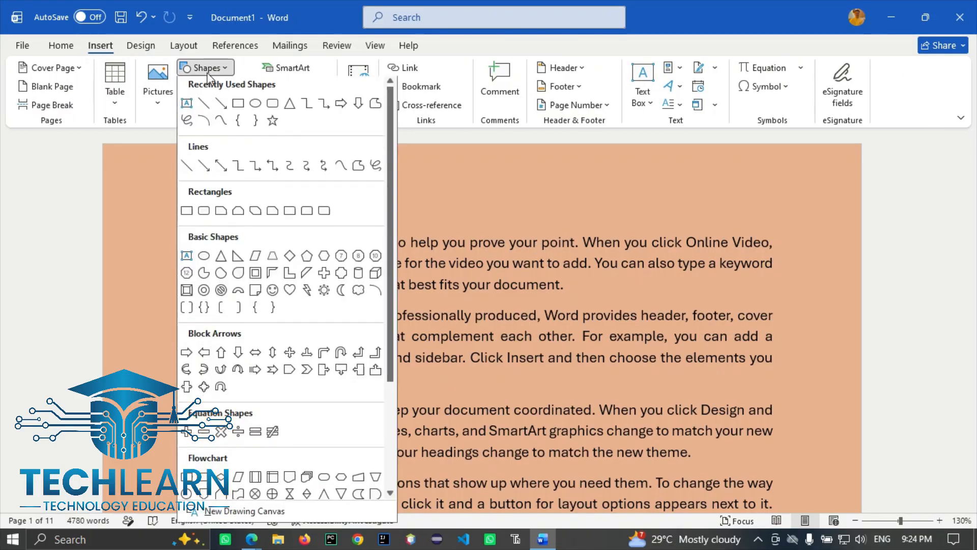
{"action": "left_click", "coordinate": [255, 105]}
{"action": "left_click_drag", "start_coordinate": [237, 176], "coordinate": [489, 468]}
{"action": "left_click_drag", "start_coordinate": [399, 382], "coordinate": [311, 397]}
{"action": "left_click", "coordinate": [543, 432]}
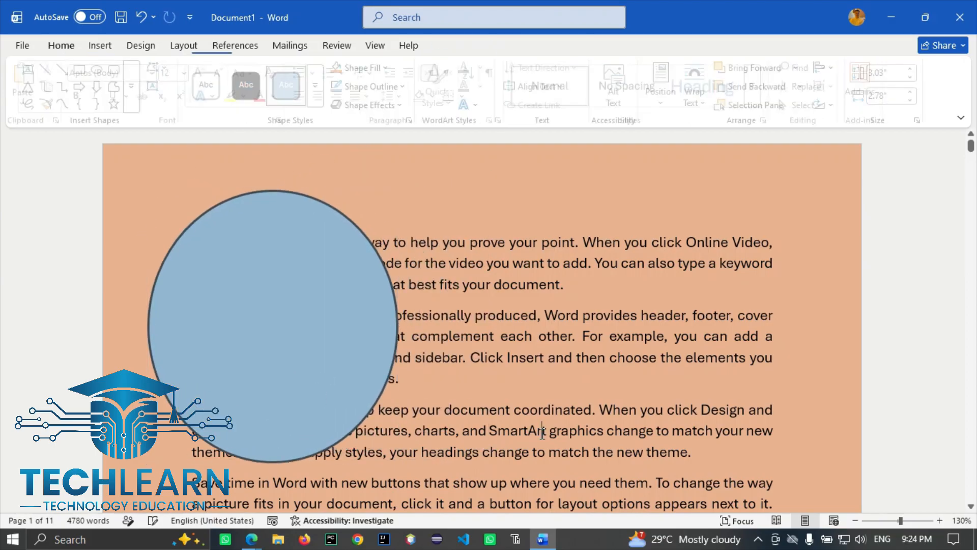
Preview the theme effects with the oval in place, and delete the oval
{"action": "left_click", "coordinate": [135, 48]}
{"action": "left_click", "coordinate": [731, 87]}
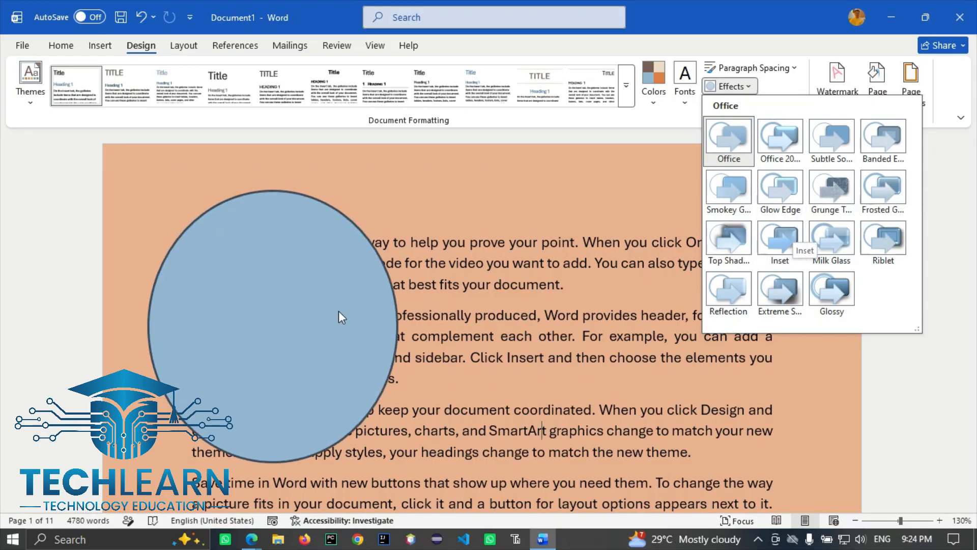
{"action": "left_click", "coordinate": [263, 336]}
{"action": "left_click", "coordinate": [263, 336]}
{"action": "key", "text": "Delete"}
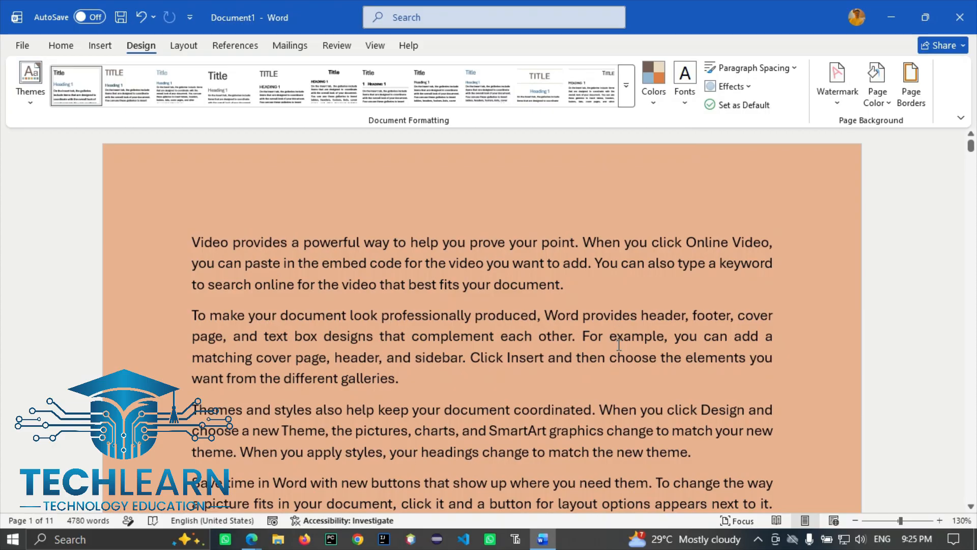
{"action": "key", "text": "ctrl+a"}
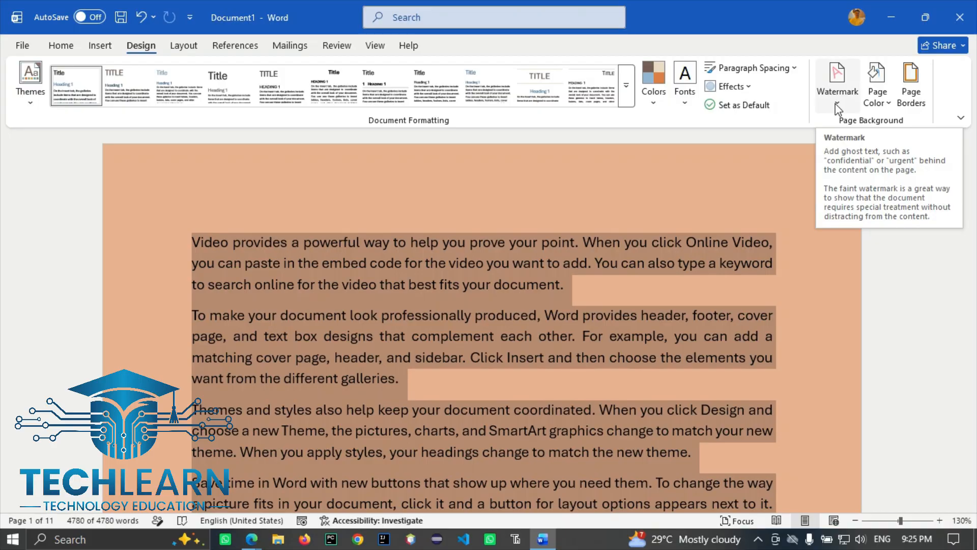
{"action": "left_click", "coordinate": [685, 269]}
{"action": "scroll", "coordinate": [684, 269], "scroll_direction": "down", "scroll_amount": 2}
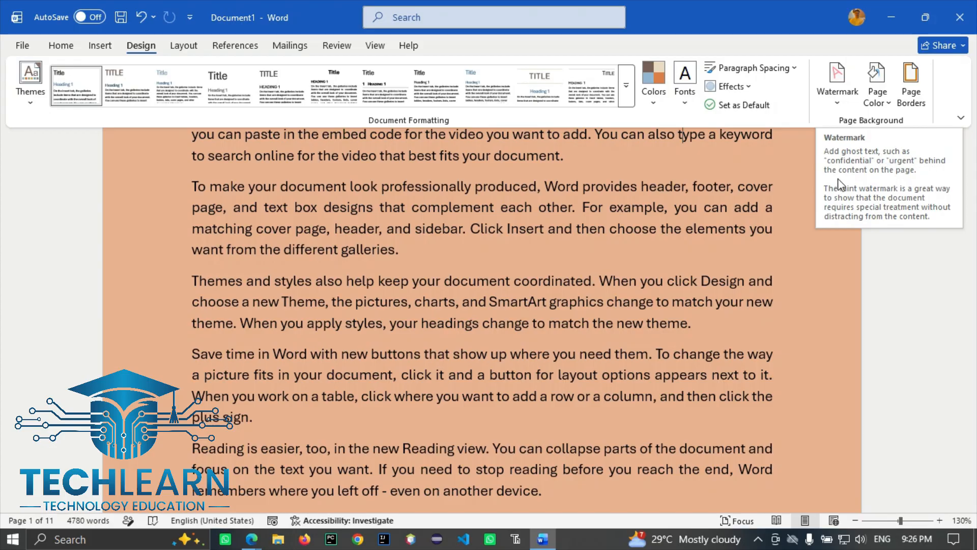
Add the gray diagonal CONFIDENTIAL 1 watermark to the document and check it across the pages
{"action": "left_click", "coordinate": [840, 106]}
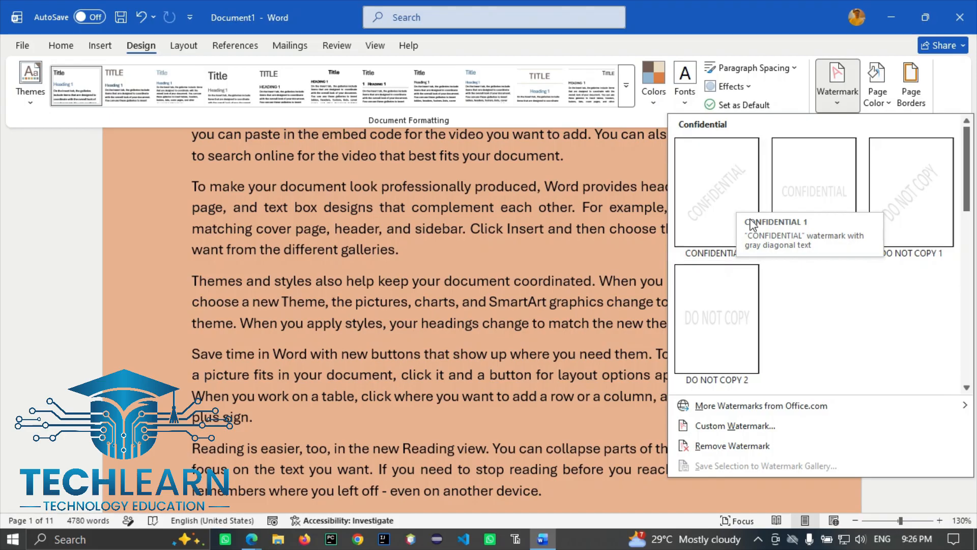
{"action": "left_click", "coordinate": [719, 204]}
{"action": "scroll", "coordinate": [537, 378], "scroll_direction": "down", "scroll_amount": 6}
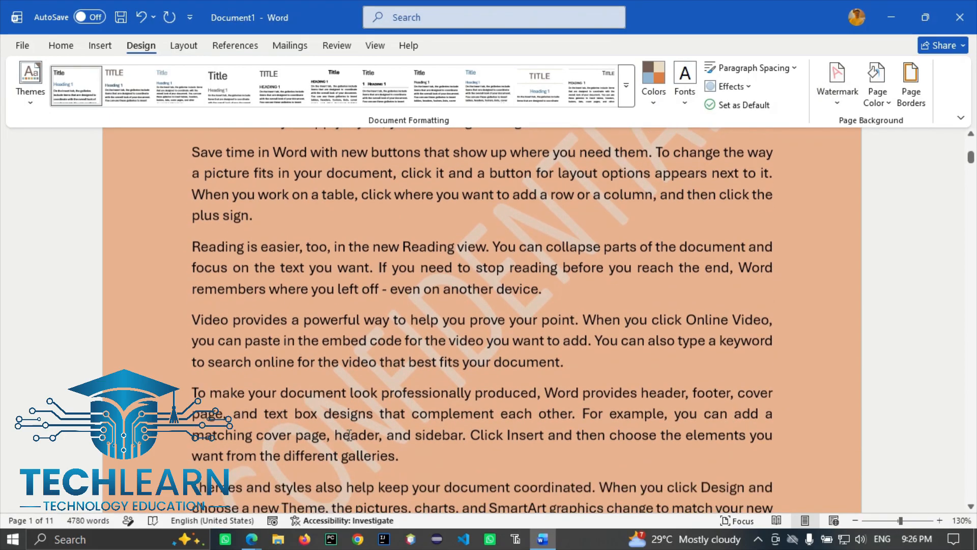
{"action": "scroll", "coordinate": [433, 363], "scroll_direction": "down", "scroll_amount": 6}
{"action": "scroll", "coordinate": [432, 363], "scroll_direction": "down", "scroll_amount": 6}
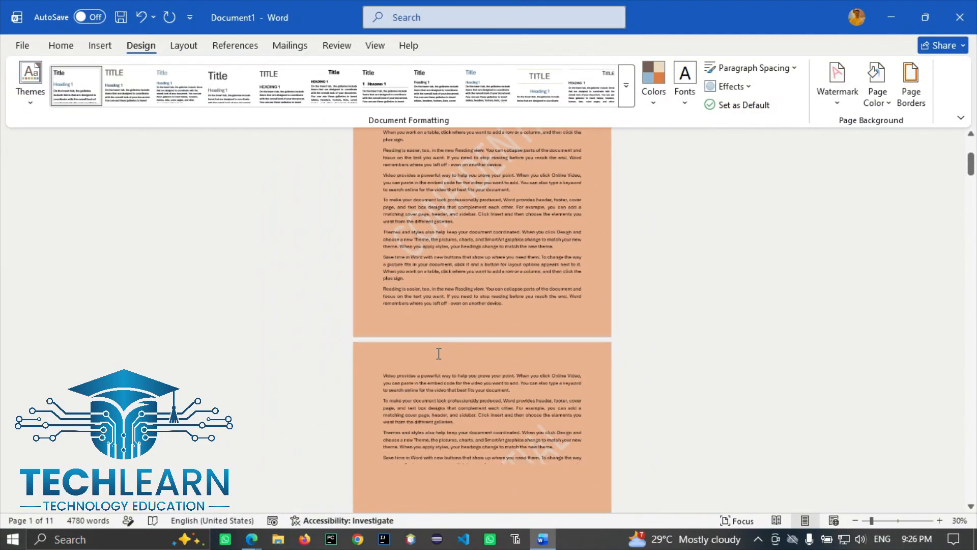
{"action": "scroll", "coordinate": [438, 353], "scroll_direction": "up", "scroll_amount": 5}
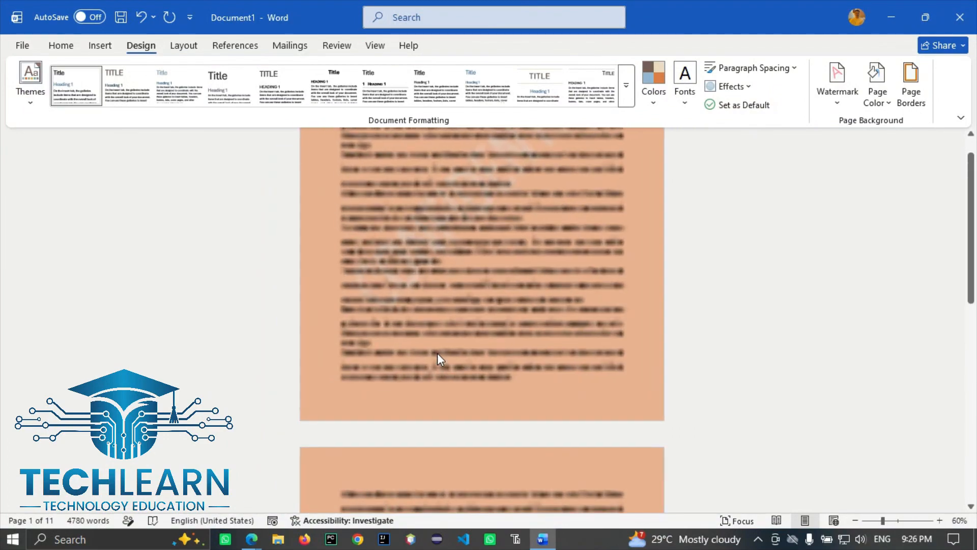
{"action": "scroll", "coordinate": [420, 290], "scroll_direction": "down", "scroll_amount": 3}
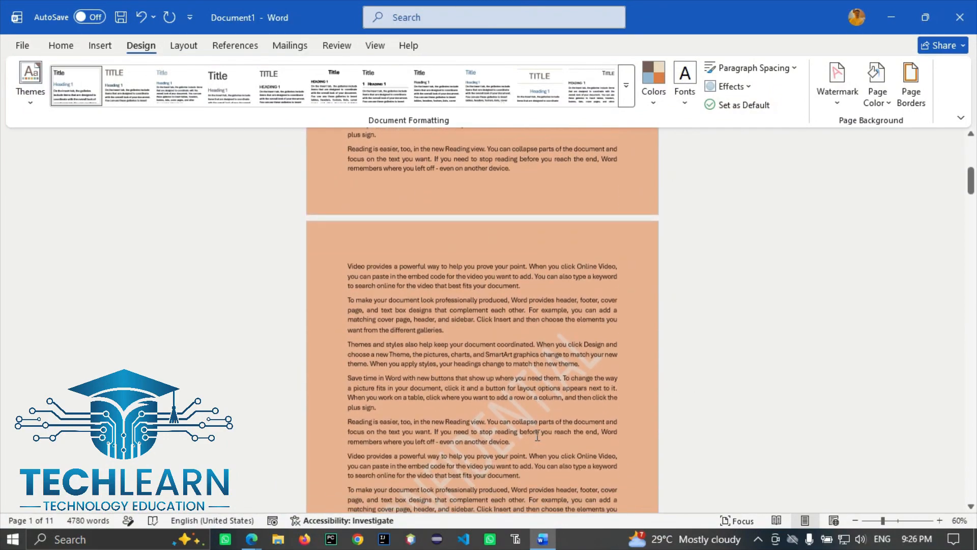
Look over the CONFIDENTIAL watermark on the pages, and remove it from the document
{"action": "scroll", "coordinate": [534, 425], "scroll_direction": "up", "scroll_amount": 7}
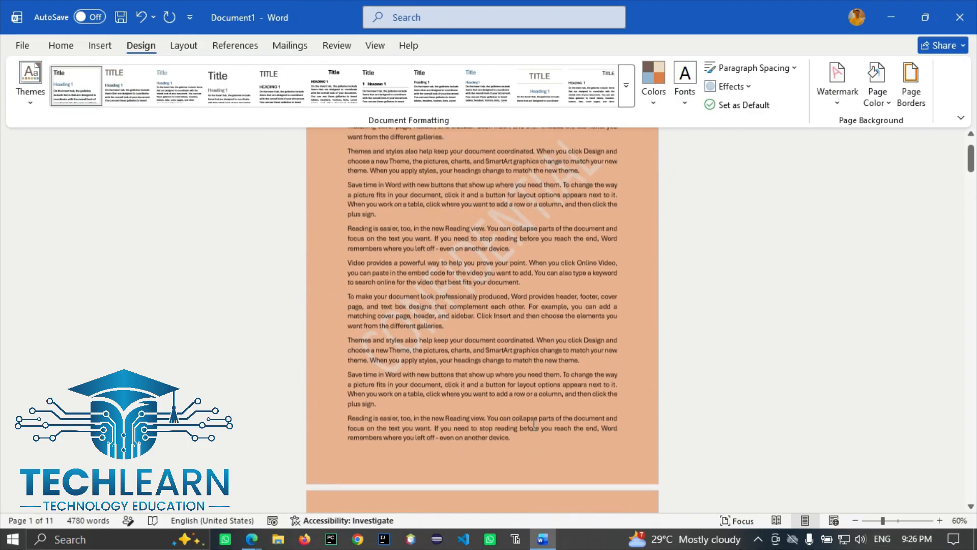
{"action": "scroll", "coordinate": [534, 425], "scroll_direction": "up", "scroll_amount": 3}
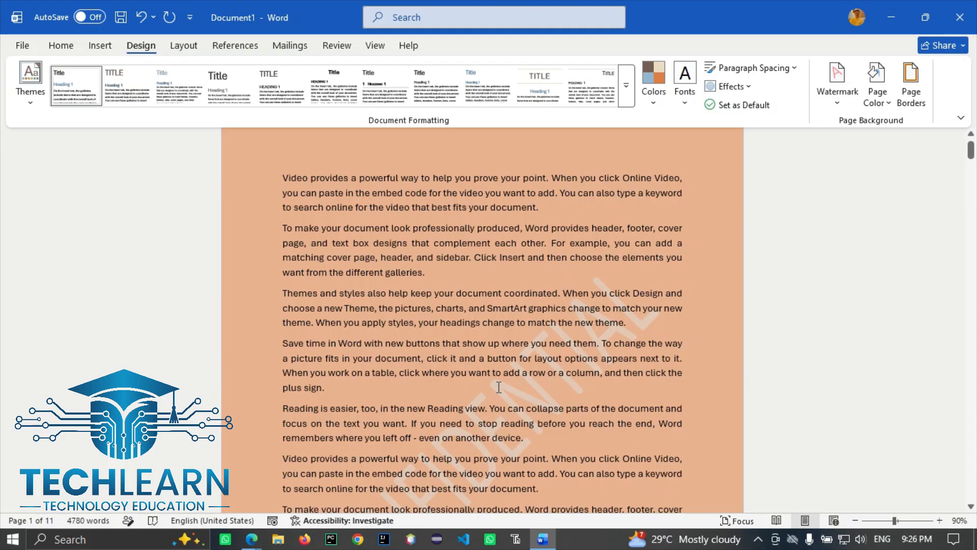
{"action": "scroll", "coordinate": [500, 390], "scroll_direction": "down", "scroll_amount": 3}
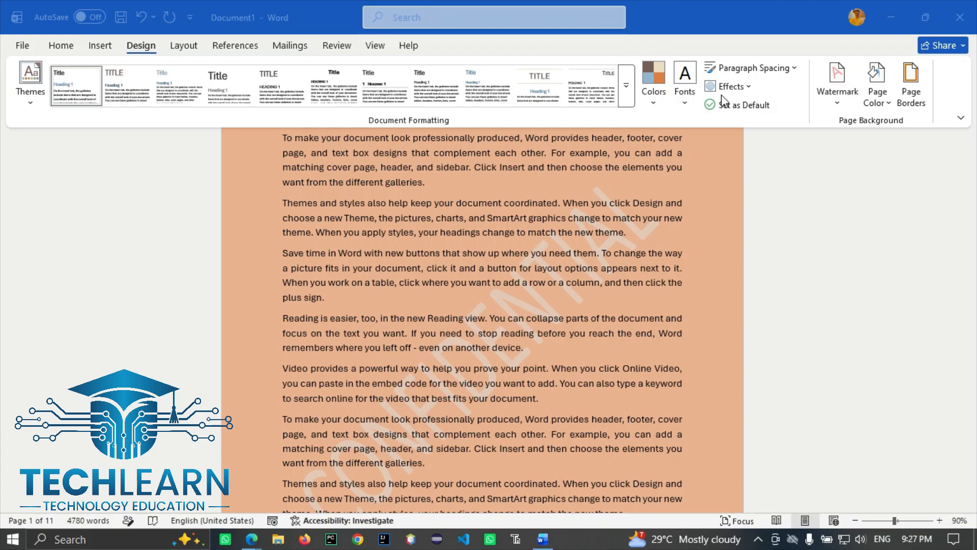
{"action": "left_click", "coordinate": [545, 283]}
{"action": "scroll", "coordinate": [545, 284], "scroll_direction": "up", "scroll_amount": 2}
{"action": "scroll", "coordinate": [545, 283], "scroll_direction": "down", "scroll_amount": 5}
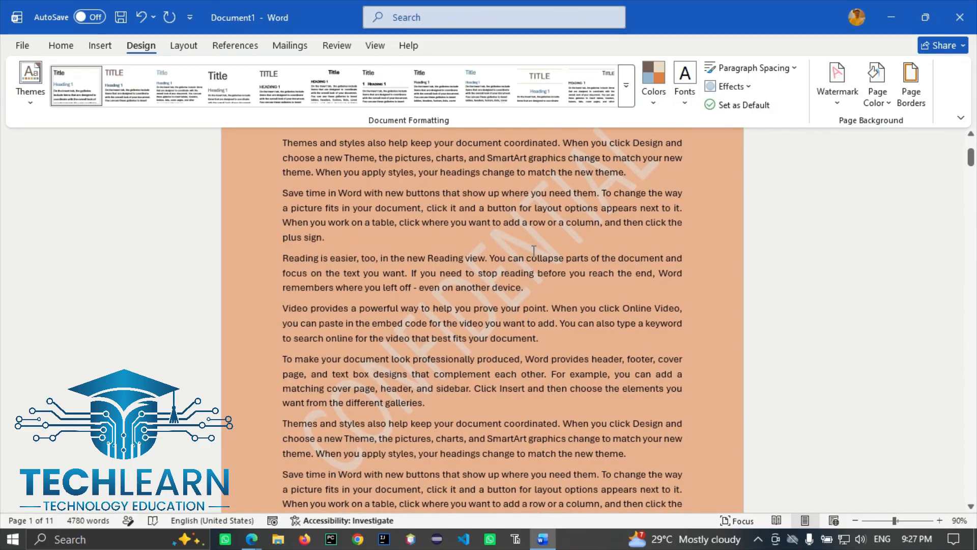
{"action": "left_click", "coordinate": [839, 99]}
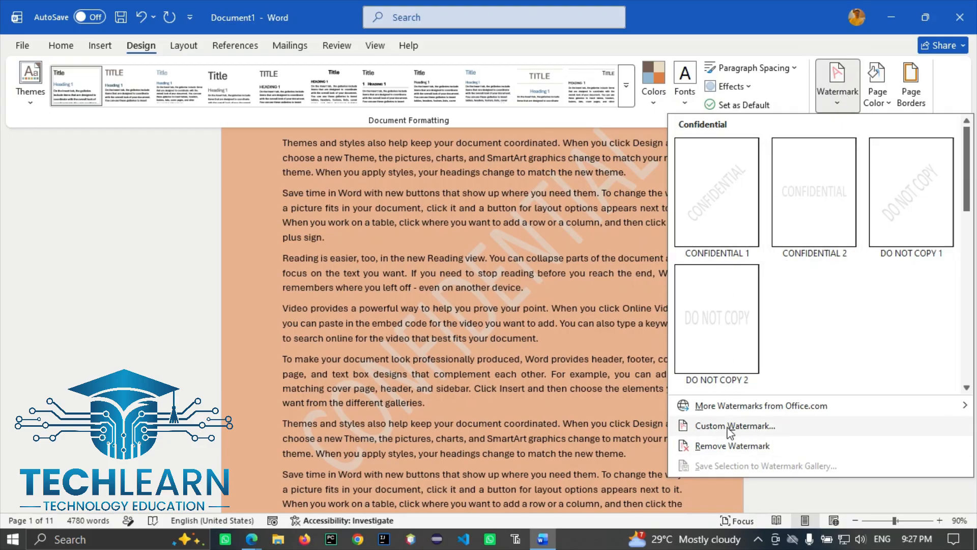
{"action": "left_click", "coordinate": [710, 448]}
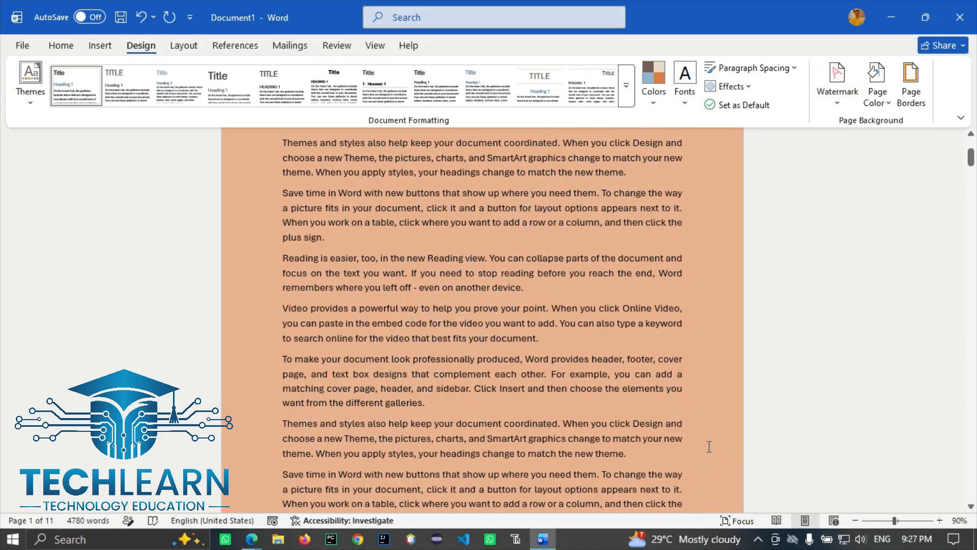
Set up a custom picture watermark using Picture1.png from folder 1 in Pictures
{"action": "left_click", "coordinate": [828, 102]}
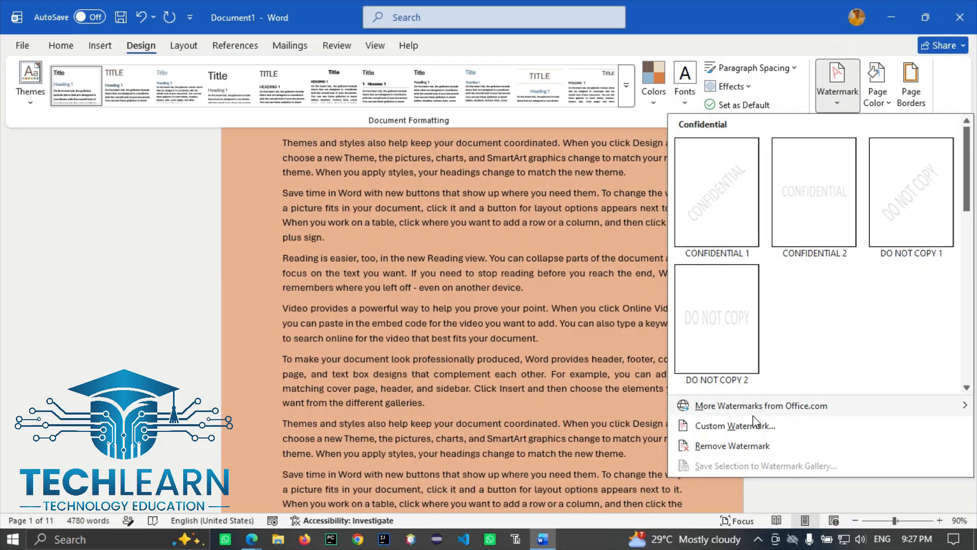
{"action": "left_click", "coordinate": [728, 426]}
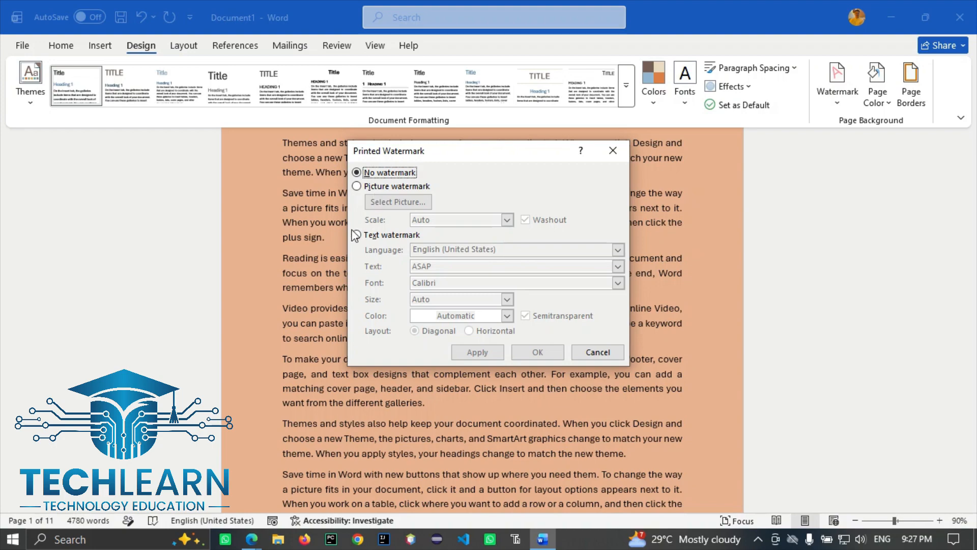
{"action": "left_click", "coordinate": [356, 187]}
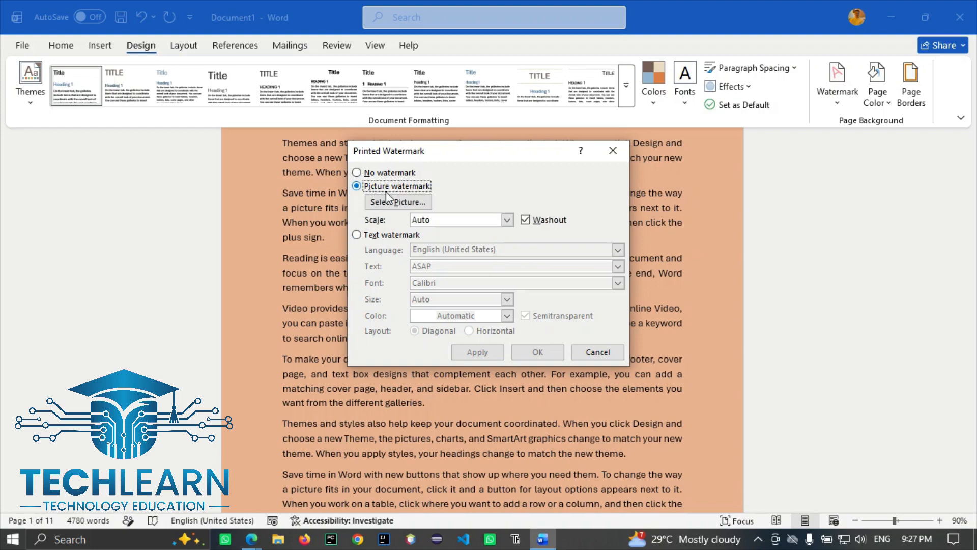
{"action": "left_click", "coordinate": [385, 200]}
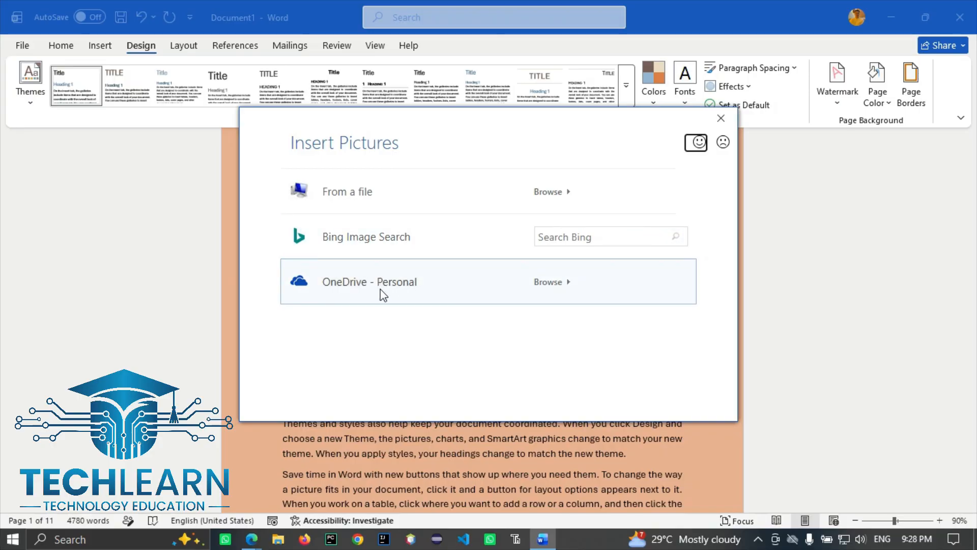
{"action": "left_click", "coordinate": [343, 205]}
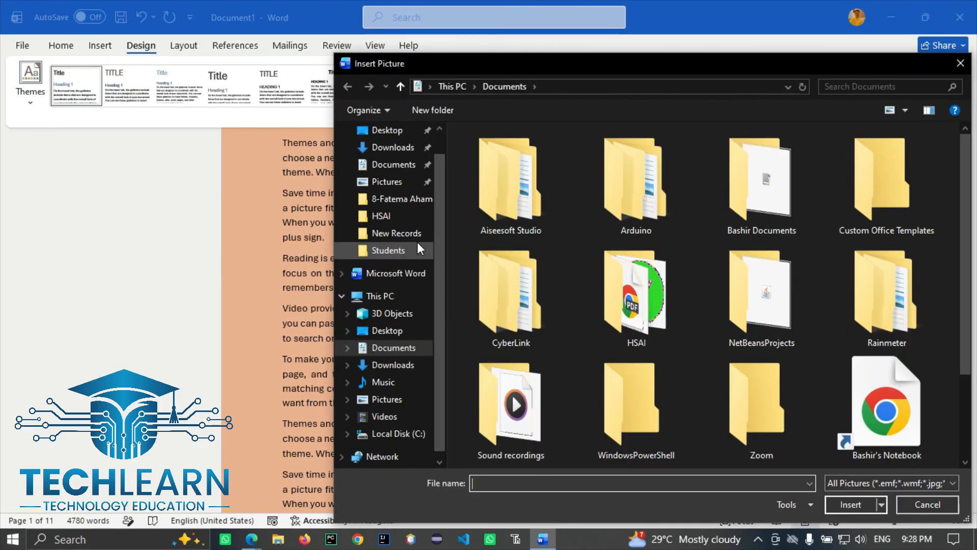
{"action": "left_click_drag", "start_coordinate": [538, 71], "coordinate": [976, 148]}
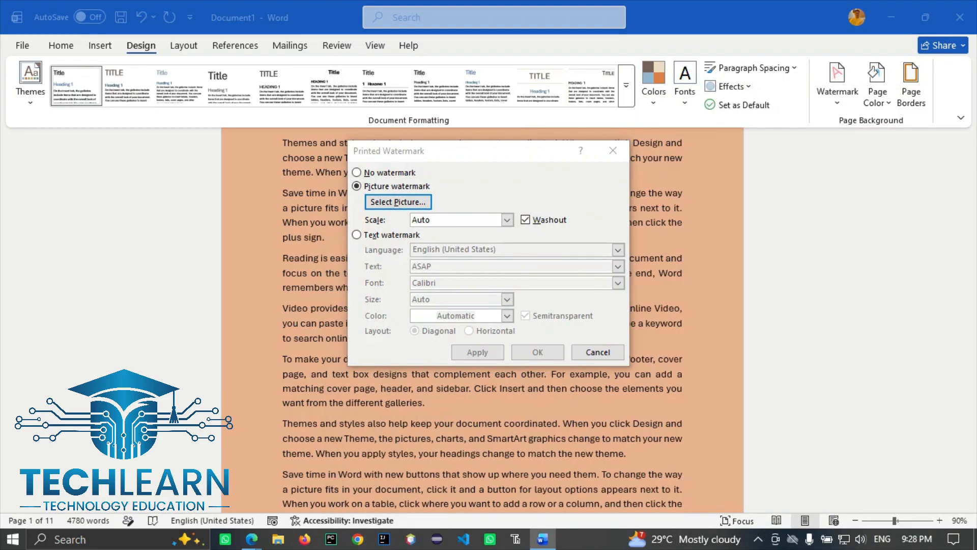
{"action": "left_click_drag", "start_coordinate": [976, 147], "coordinate": [481, 62]}
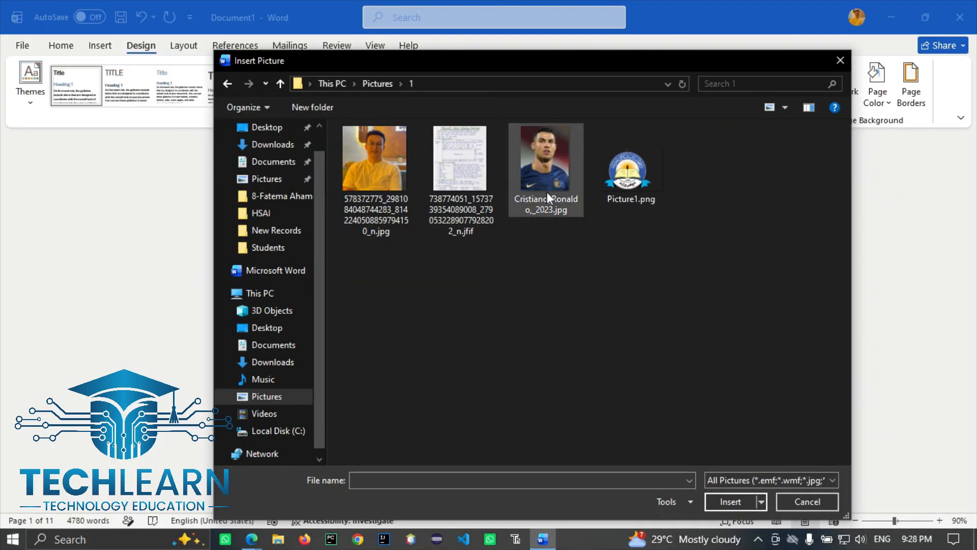
{"action": "left_click", "coordinate": [637, 166]}
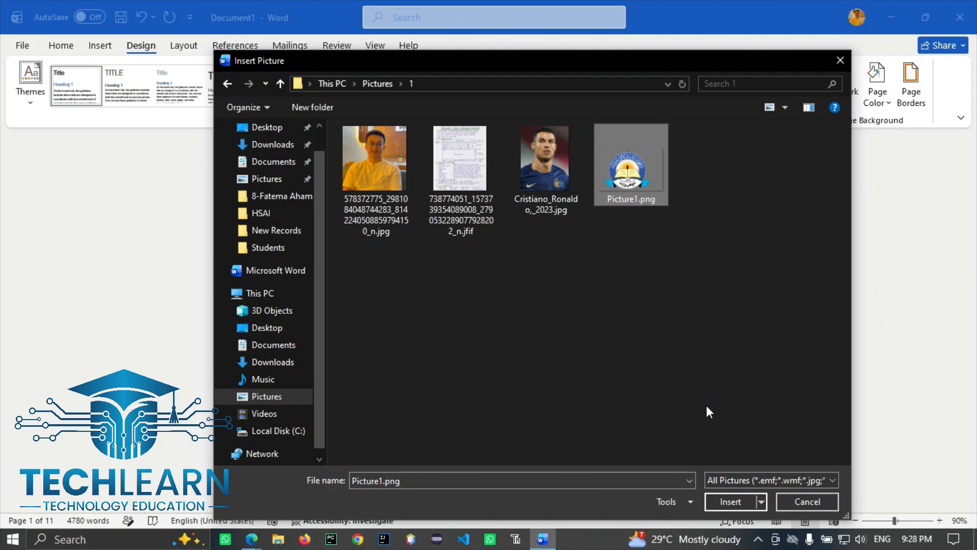
{"action": "left_click", "coordinate": [737, 504]}
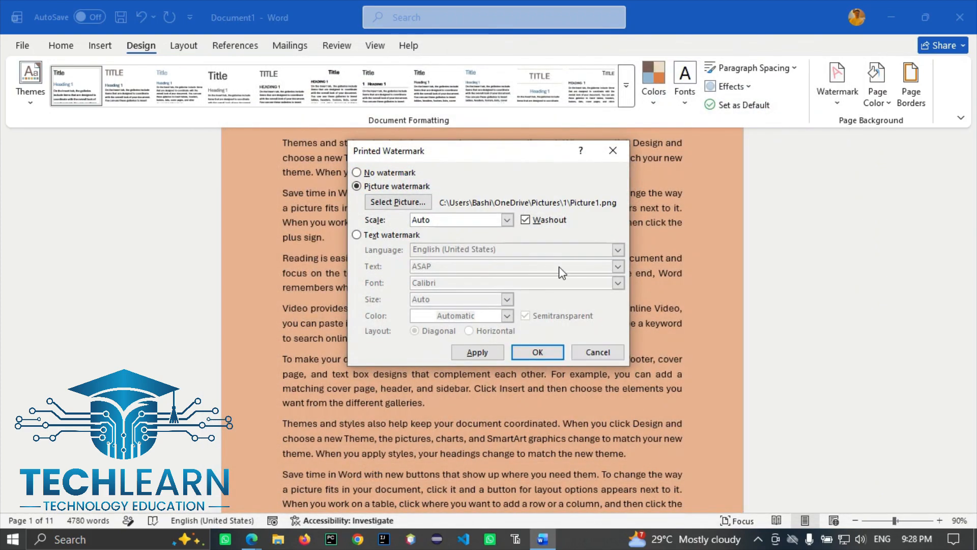
Apply the picture watermark with washout on, and keep its scale at Auto
{"action": "left_click", "coordinate": [414, 219]}
{"action": "left_click_drag", "start_coordinate": [446, 161], "coordinate": [743, 87]}
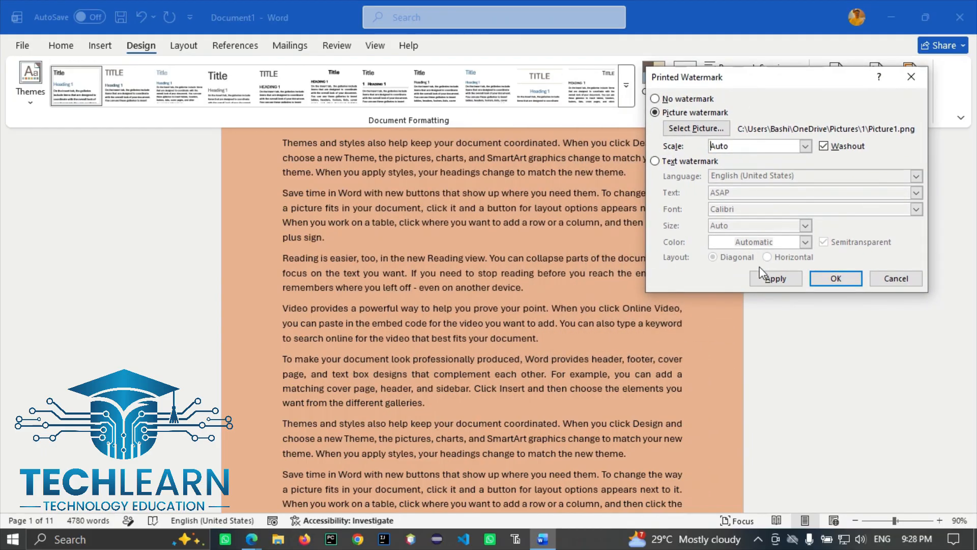
{"action": "left_click", "coordinate": [767, 278]}
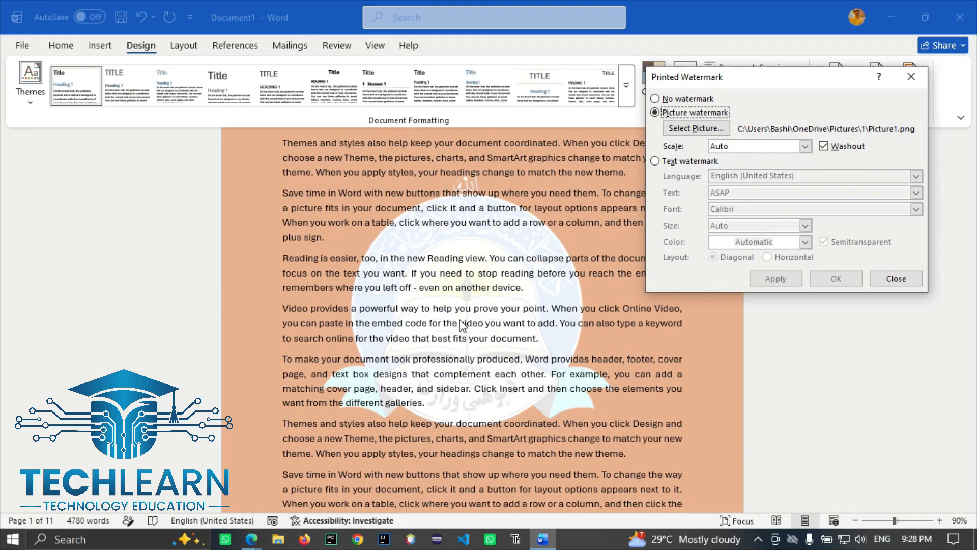
{"action": "left_click", "coordinate": [805, 146]}
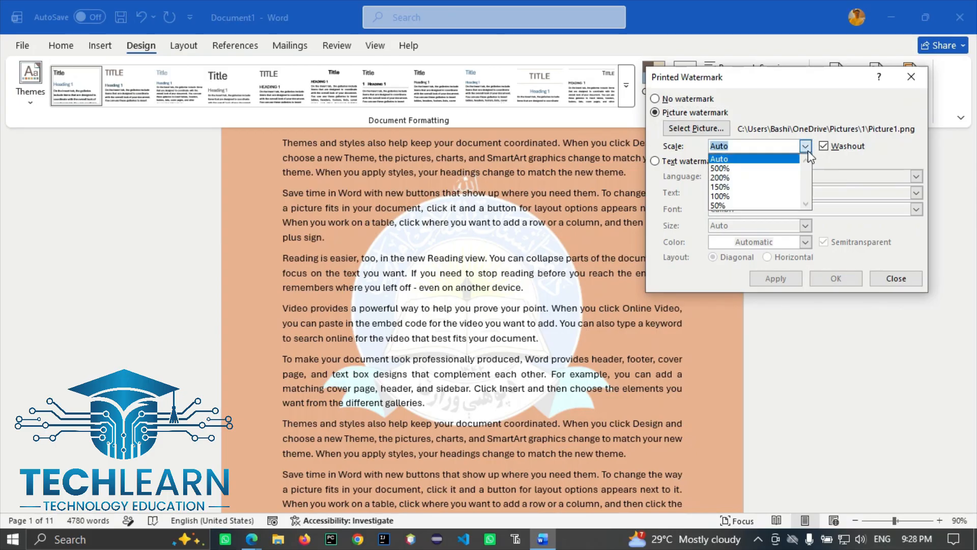
{"action": "left_click", "coordinate": [730, 160]}
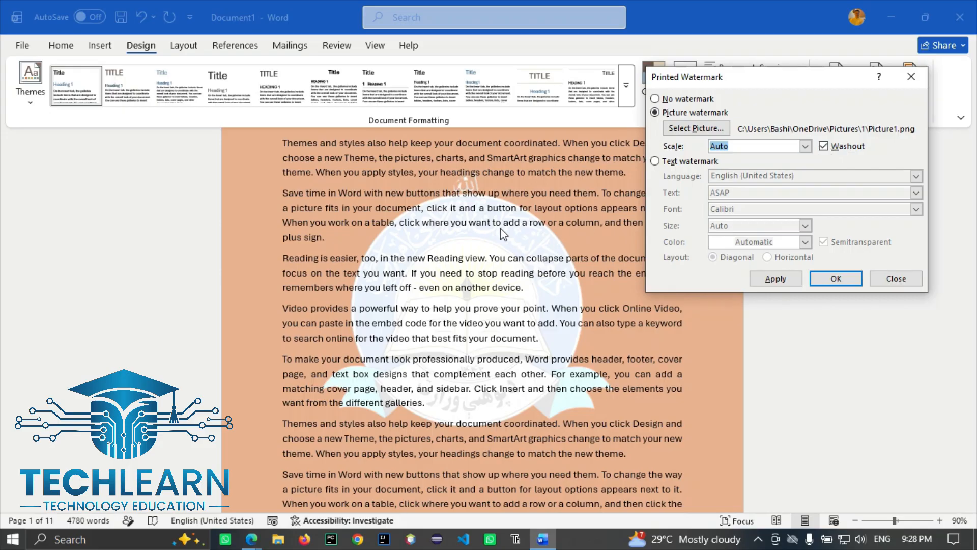
Turn off washout for the picture watermark, apply the change, and close the watermark settings
{"action": "left_click", "coordinate": [827, 145]}
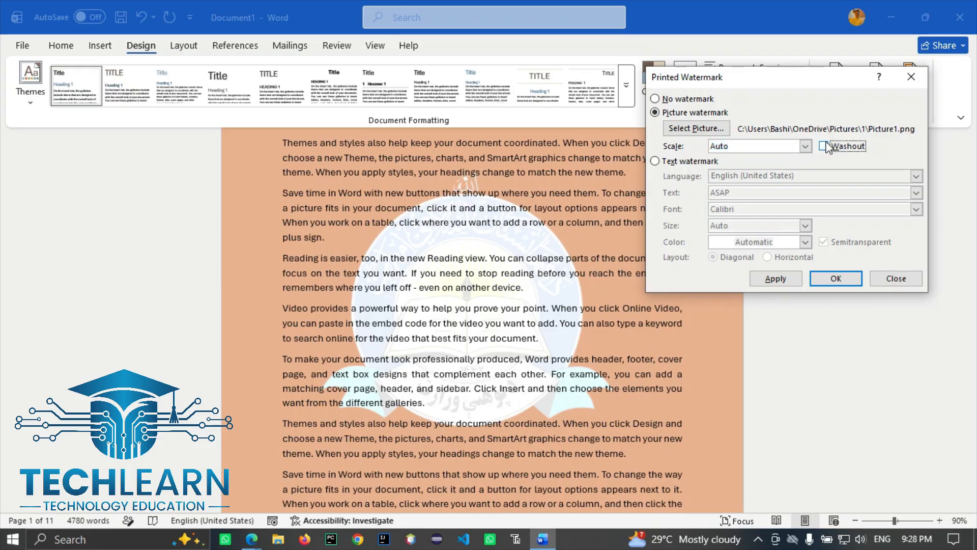
{"action": "left_click", "coordinate": [780, 280]}
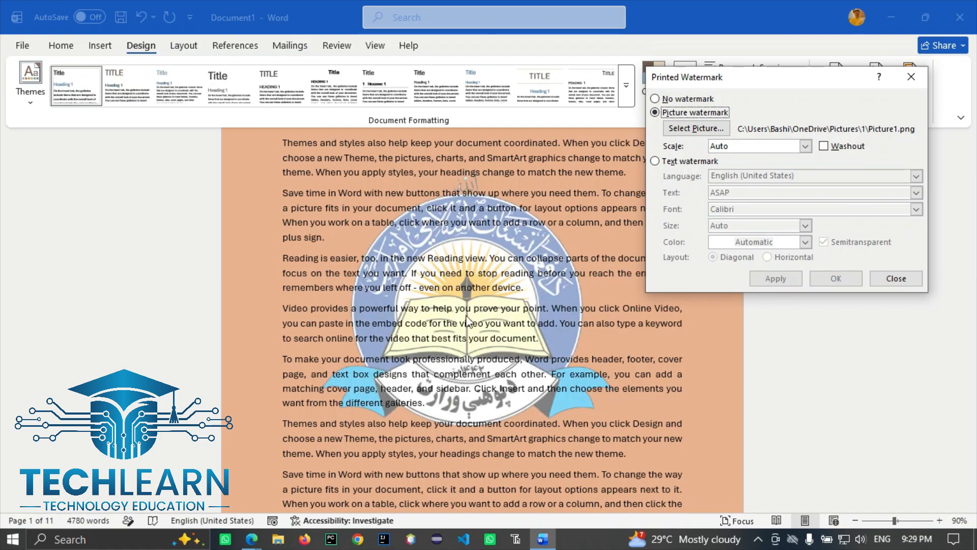
{"action": "left_click", "coordinate": [891, 280]}
Examine how the picture watermark without washout looks across the document's pages
{"action": "scroll", "coordinate": [638, 318], "scroll_direction": "down", "scroll_amount": 10}
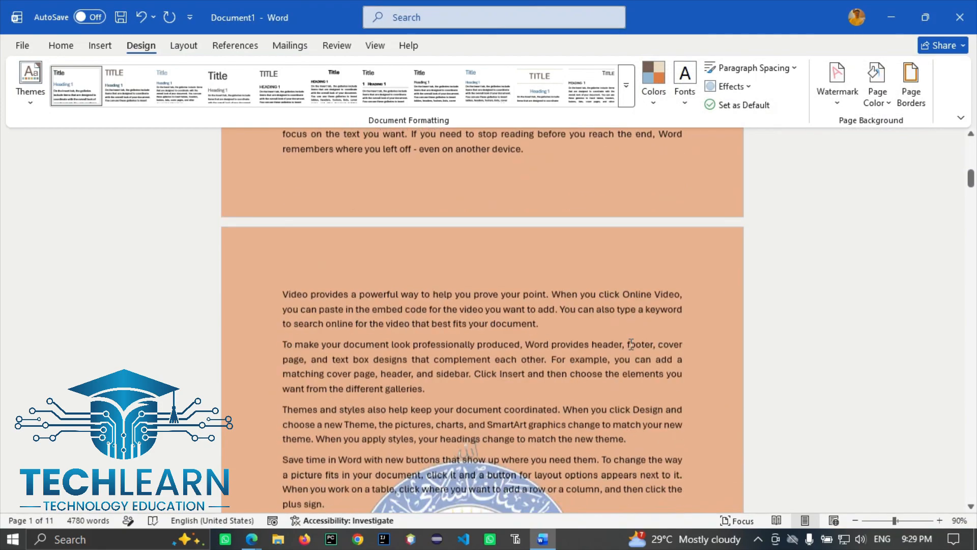
{"action": "scroll", "coordinate": [631, 345], "scroll_direction": "down", "scroll_amount": 1}
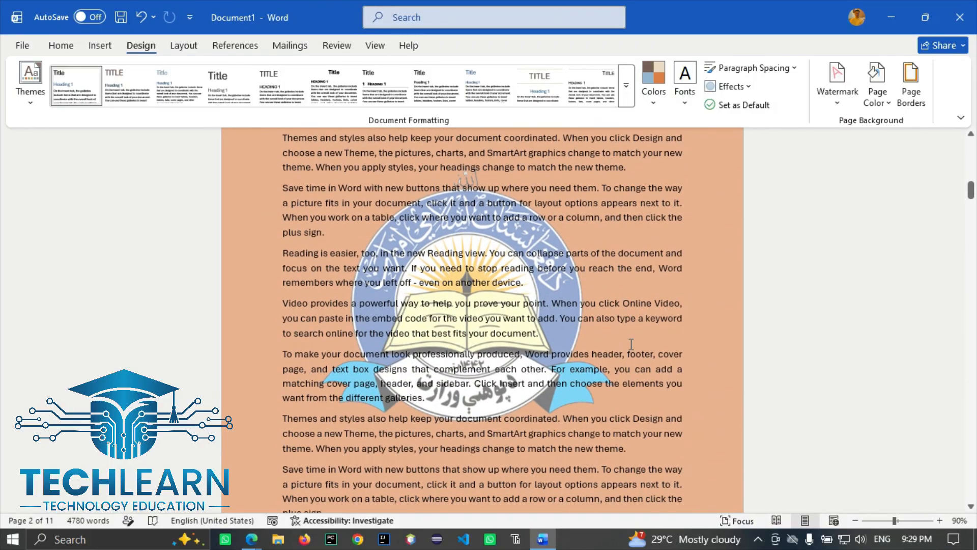
{"action": "scroll", "coordinate": [631, 345], "scroll_direction": "down", "scroll_amount": 4, "text": "ctrl"}
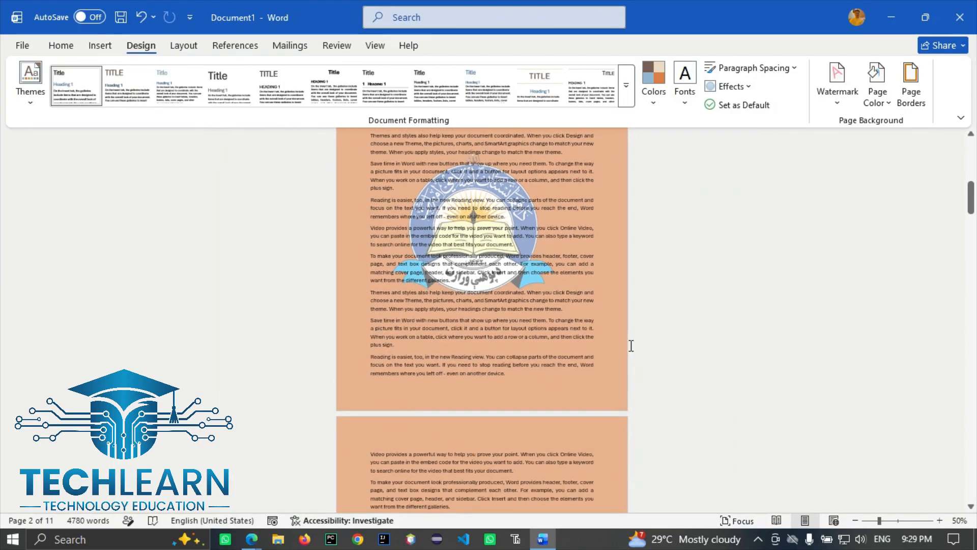
{"action": "scroll", "coordinate": [631, 346], "scroll_direction": "up", "scroll_amount": 5}
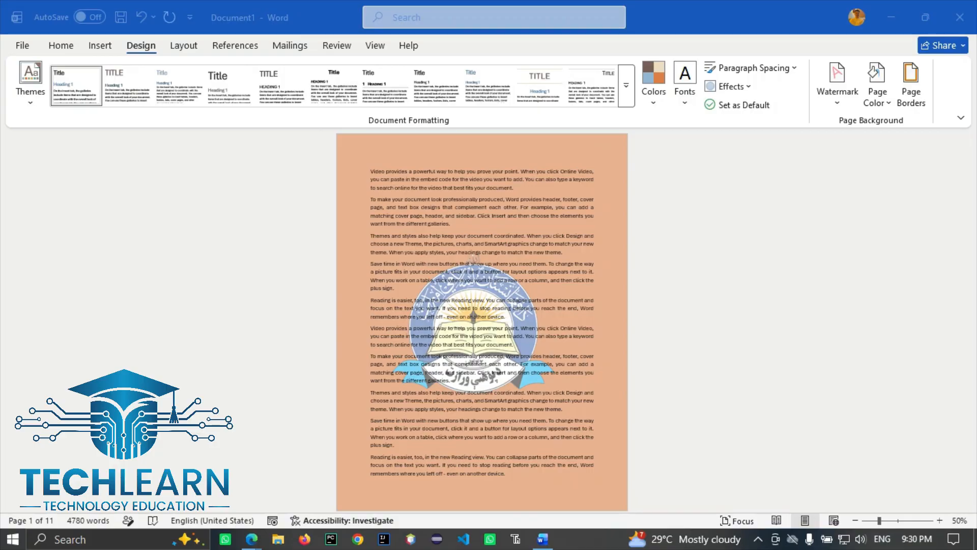
{"action": "left_click", "coordinate": [448, 339]}
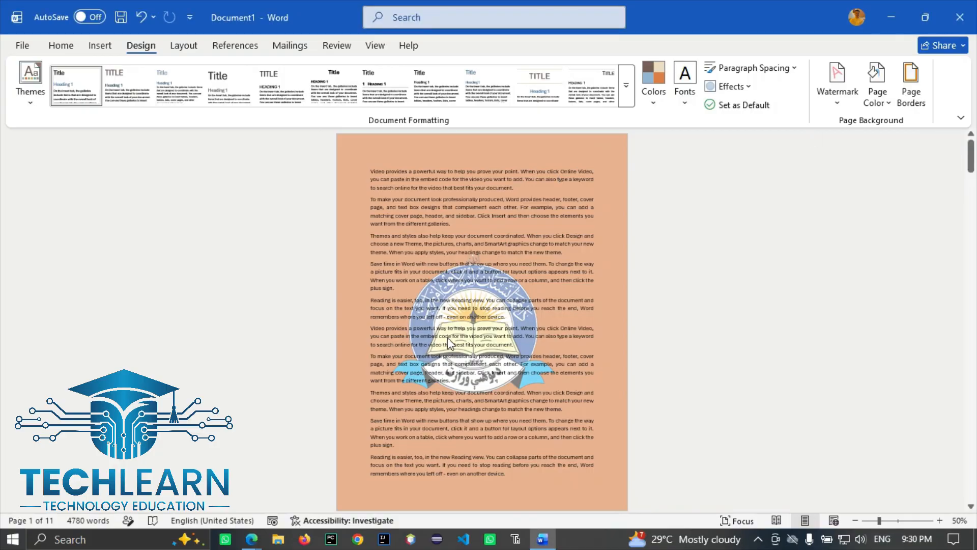
{"action": "left_click", "coordinate": [706, 318]}
{"action": "scroll", "coordinate": [504, 375], "scroll_direction": "down", "scroll_amount": 3}
{"action": "scroll", "coordinate": [504, 374], "scroll_direction": "up", "scroll_amount": 2}
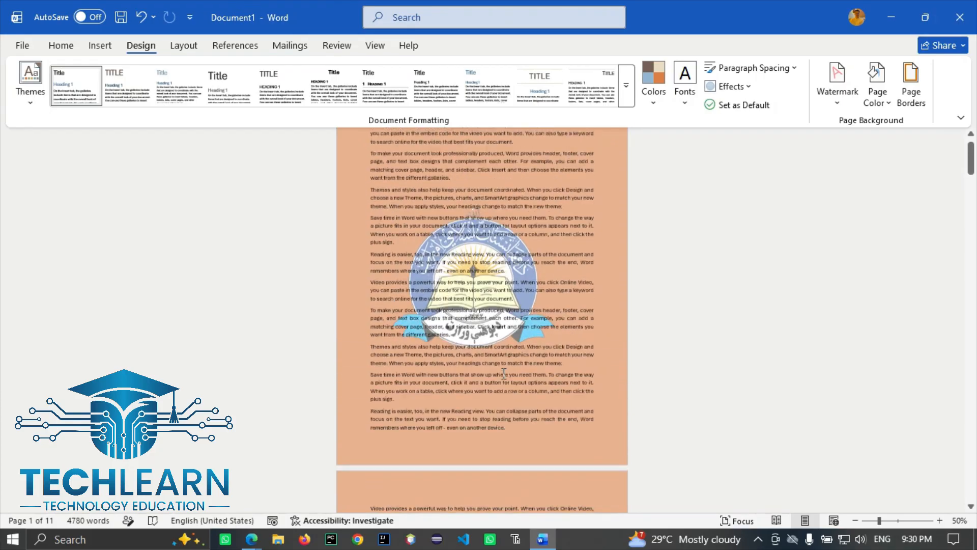
{"action": "scroll", "coordinate": [503, 374], "scroll_direction": "up", "scroll_amount": 1}
Choose Newlogo-removebg-preview.png from the New Logo folder under Videos as the replacement watermark picture
{"action": "left_click", "coordinate": [837, 79]}
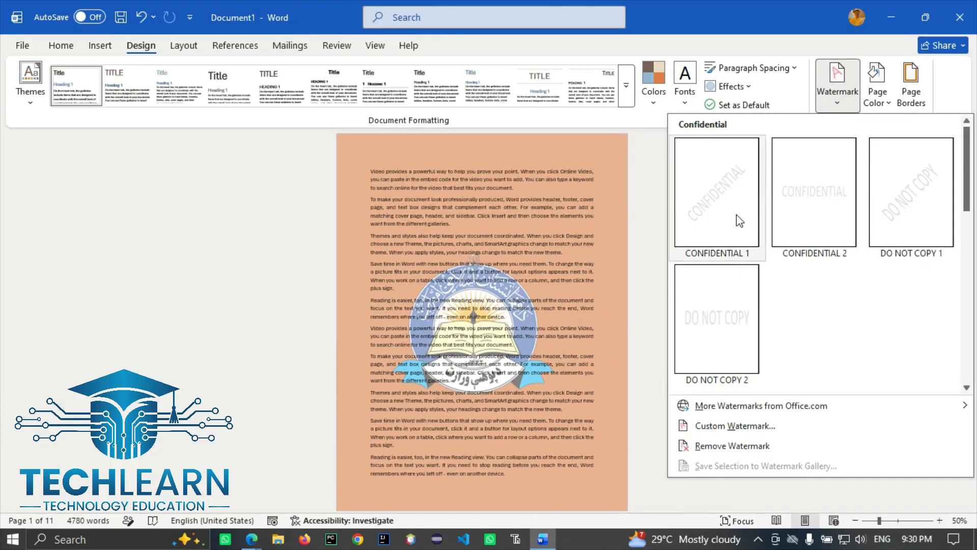
{"action": "left_click", "coordinate": [723, 425]}
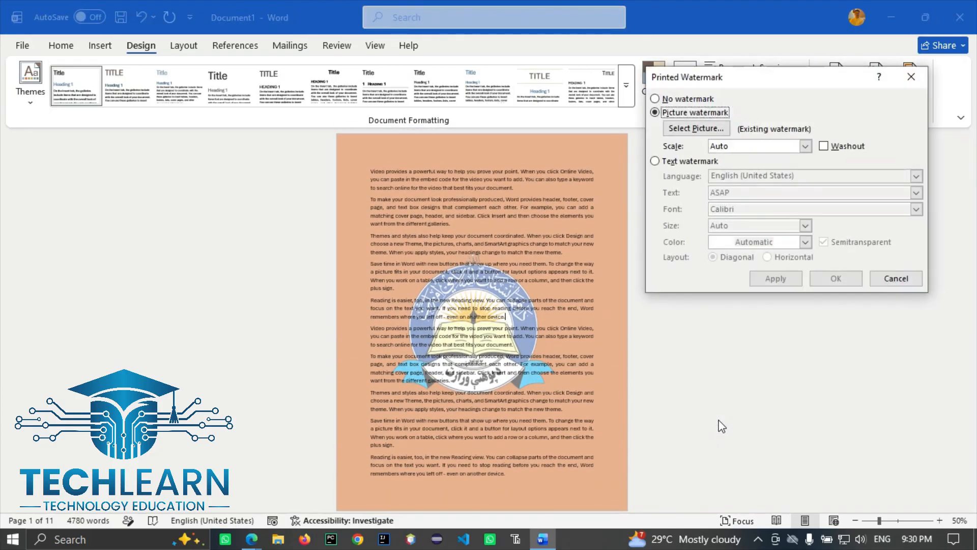
{"action": "left_click", "coordinate": [697, 129]}
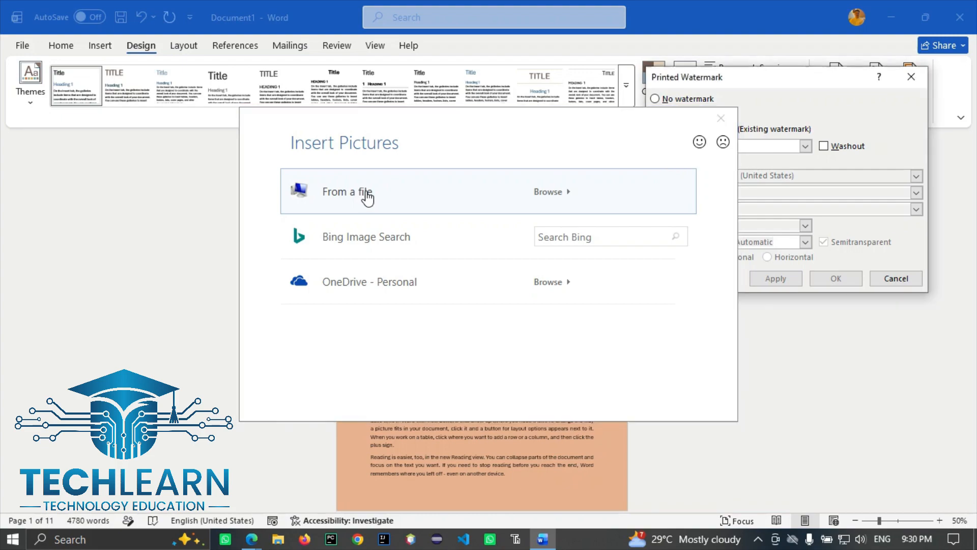
{"action": "left_click", "coordinate": [365, 196]}
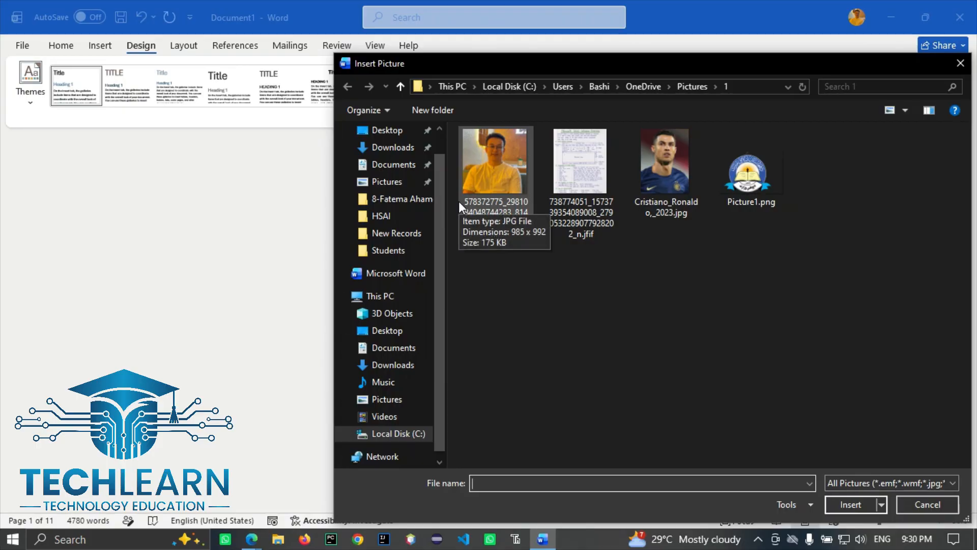
{"action": "left_click_drag", "start_coordinate": [447, 69], "coordinate": [537, 78]}
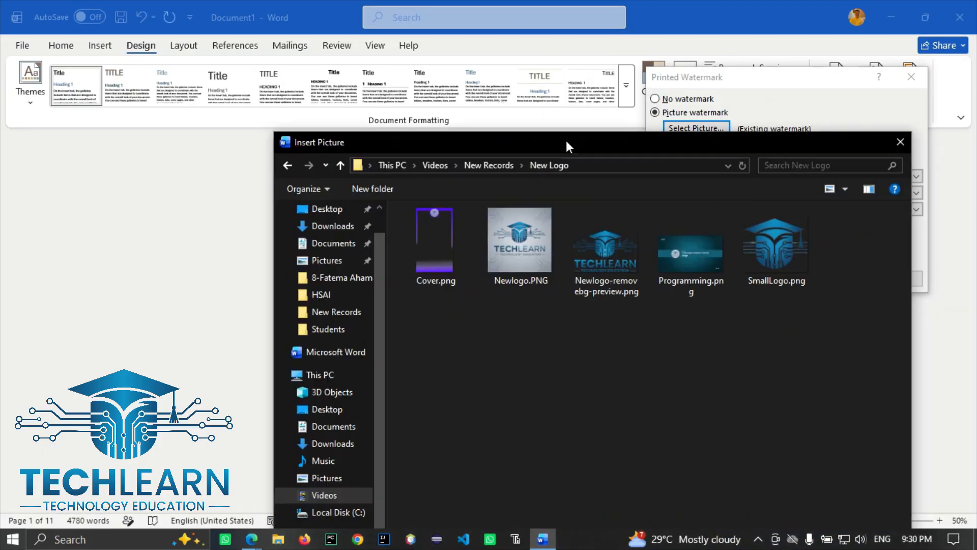
{"action": "left_click_drag", "start_coordinate": [565, 140], "coordinate": [450, 66]}
{"action": "left_click", "coordinate": [483, 162]}
{"action": "left_click", "coordinate": [684, 505]}
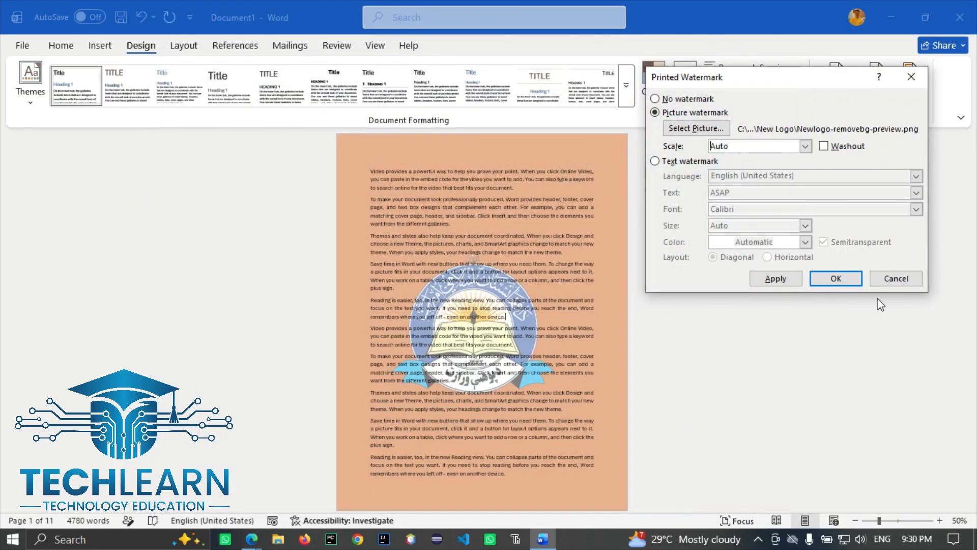
Apply the TechLearn logo watermark at Auto scale without washout, and check it across the pages
{"action": "left_click", "coordinate": [779, 279]}
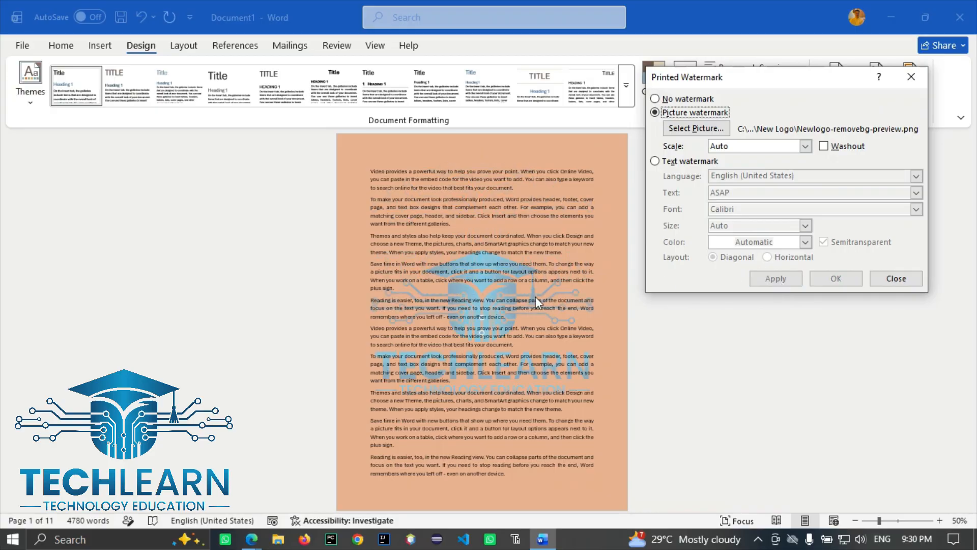
{"action": "left_click", "coordinate": [896, 278]}
{"action": "scroll", "coordinate": [473, 381], "scroll_direction": "down", "scroll_amount": 3}
{"action": "scroll", "coordinate": [476, 381], "scroll_direction": "down", "scroll_amount": 8}
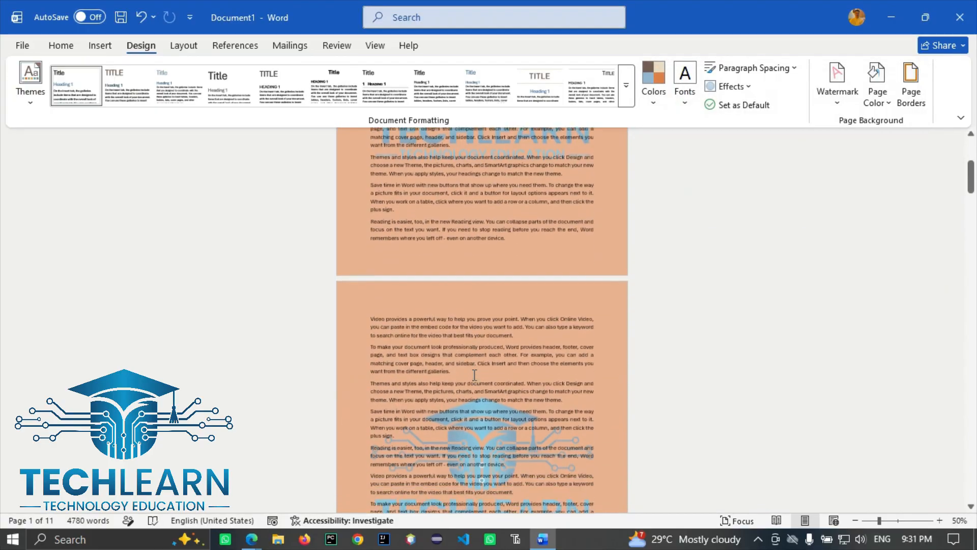
Examine the TechLearn logo watermark on the following pages of the document
{"action": "scroll", "coordinate": [475, 376], "scroll_direction": "down", "scroll_amount": 6}
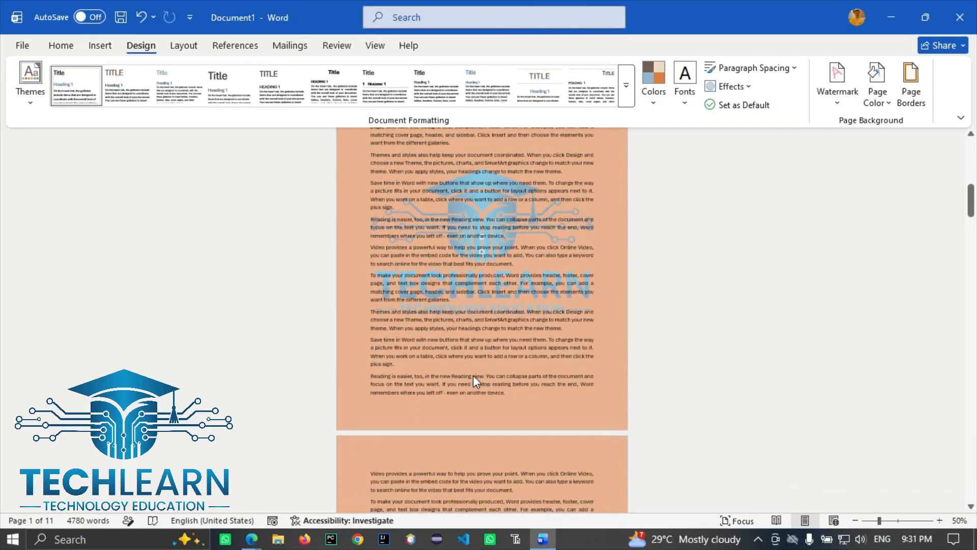
{"action": "scroll", "coordinate": [476, 376], "scroll_direction": "down", "scroll_amount": 3}
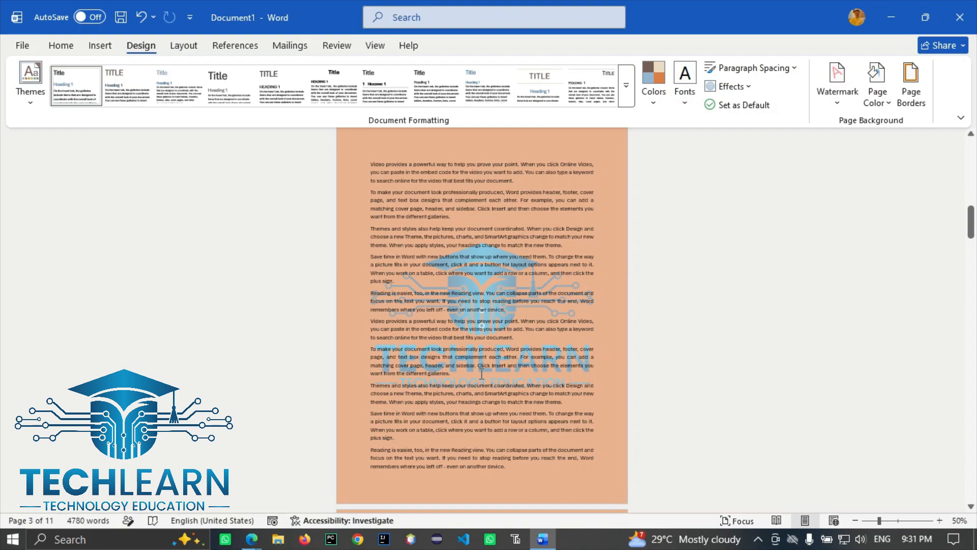
{"action": "scroll", "coordinate": [481, 374], "scroll_direction": "down", "scroll_amount": 12}
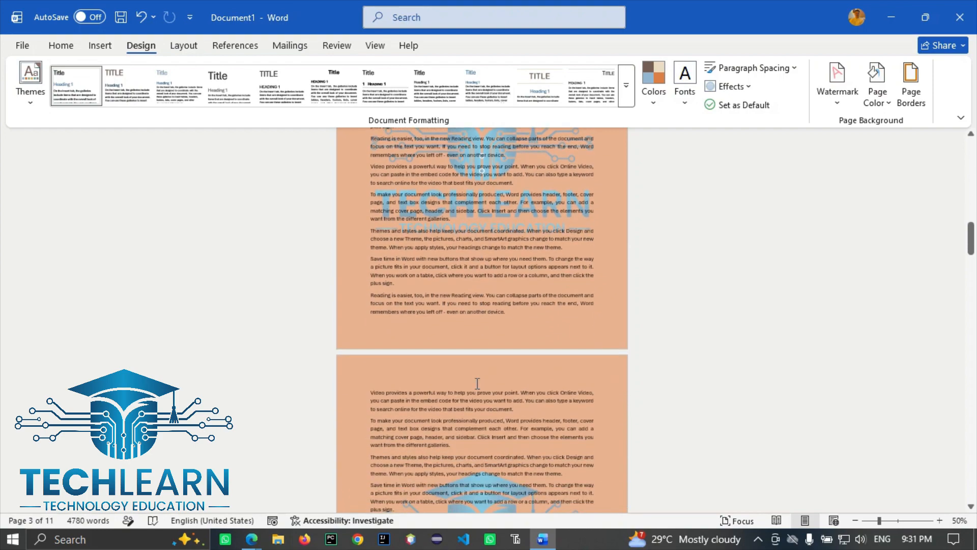
{"action": "scroll", "coordinate": [477, 387], "scroll_direction": "down", "scroll_amount": 7}
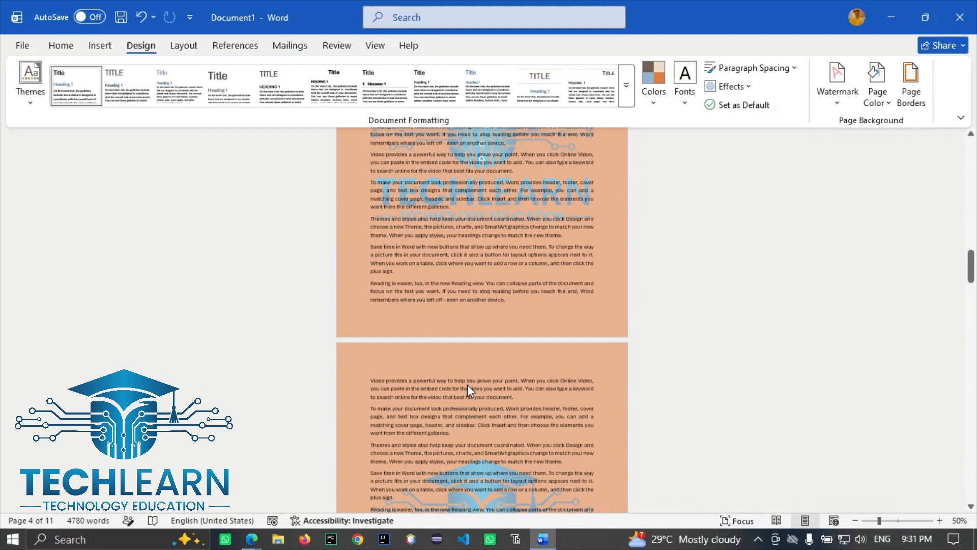
{"action": "scroll", "coordinate": [467, 384], "scroll_direction": "up", "scroll_amount": 8}
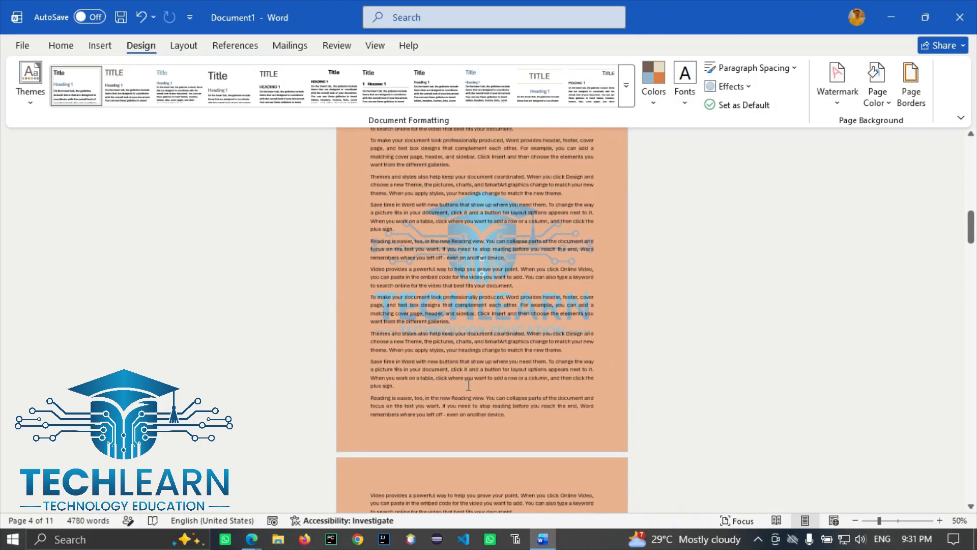
Replace the picture watermark with the custom diagonal text watermark "Tech Learn" in English (United States) and Calibri
{"action": "left_click", "coordinate": [837, 84]}
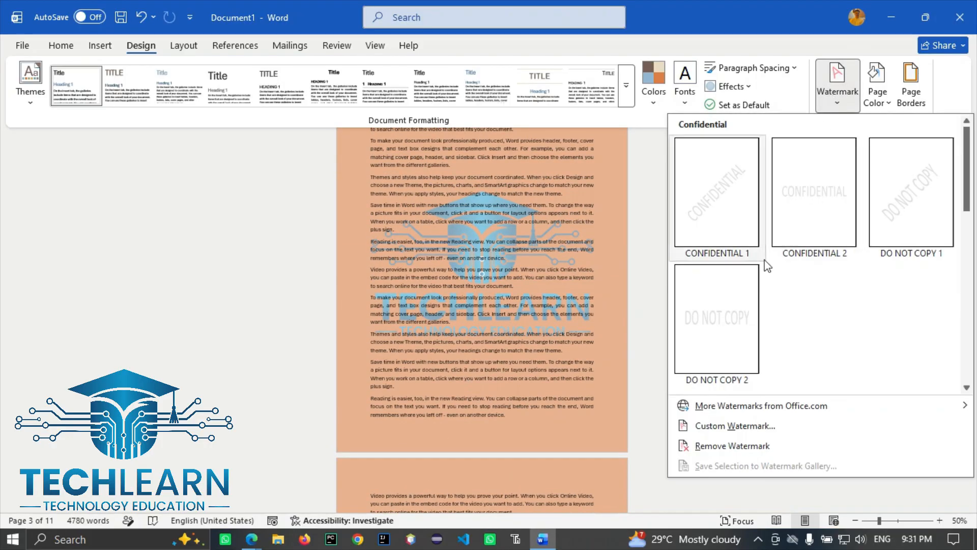
{"action": "left_click", "coordinate": [728, 425]}
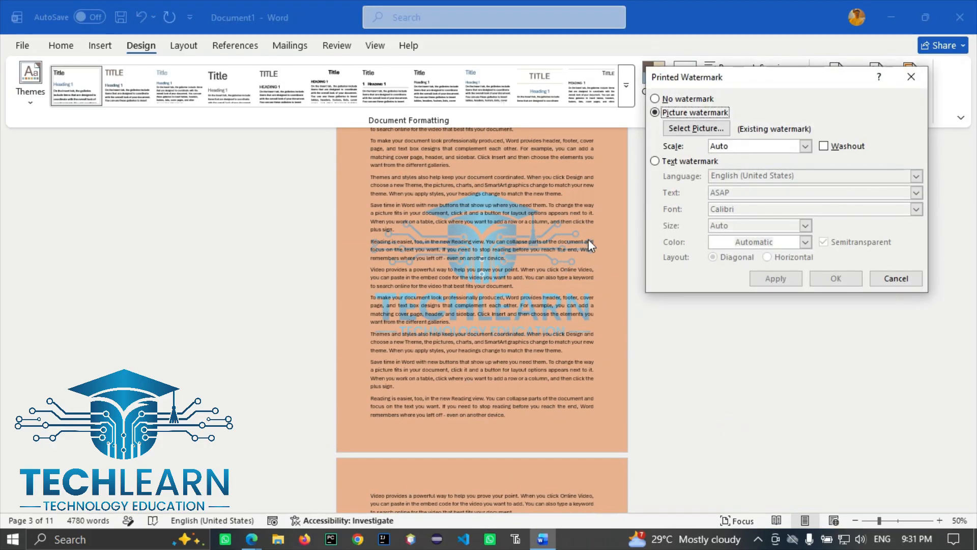
{"action": "left_click", "coordinate": [655, 161]}
{"action": "left_click_drag", "start_coordinate": [742, 192], "coordinate": [685, 193]}
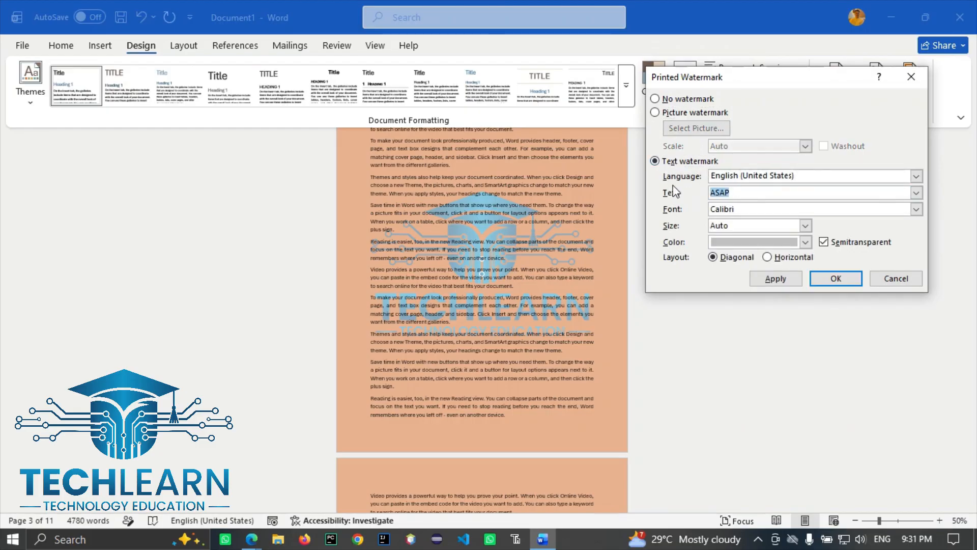
{"action": "left_click", "coordinate": [916, 175]}
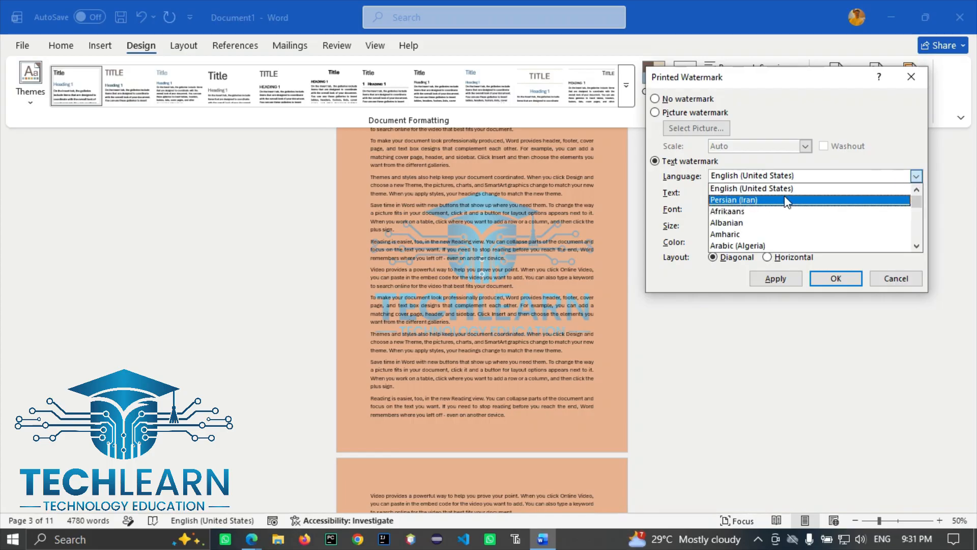
{"action": "left_click", "coordinate": [740, 189]}
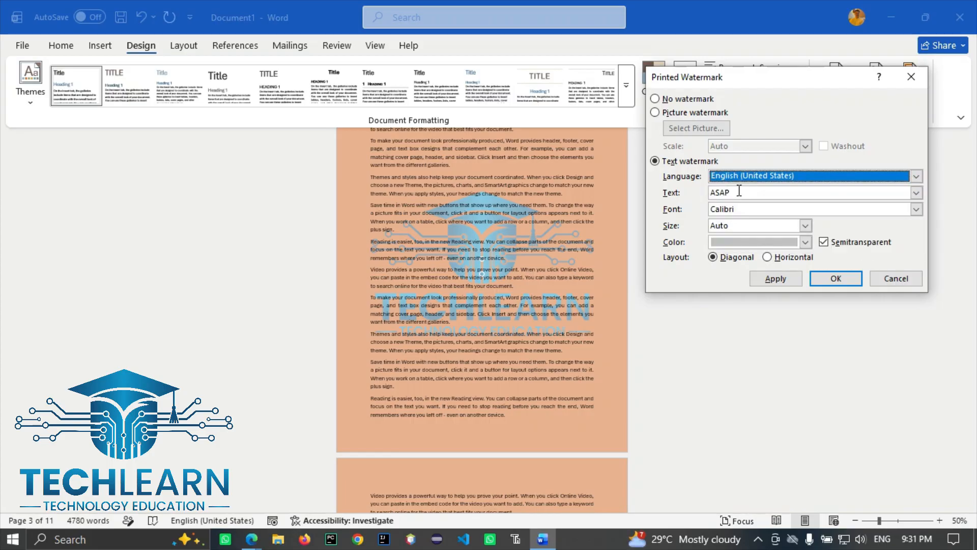
{"action": "left_click", "coordinate": [733, 209]}
{"action": "left_click", "coordinate": [741, 191]}
{"action": "left_click_drag", "start_coordinate": [742, 192], "coordinate": [713, 196]}
{"action": "type", "text": "Tech Learn"}
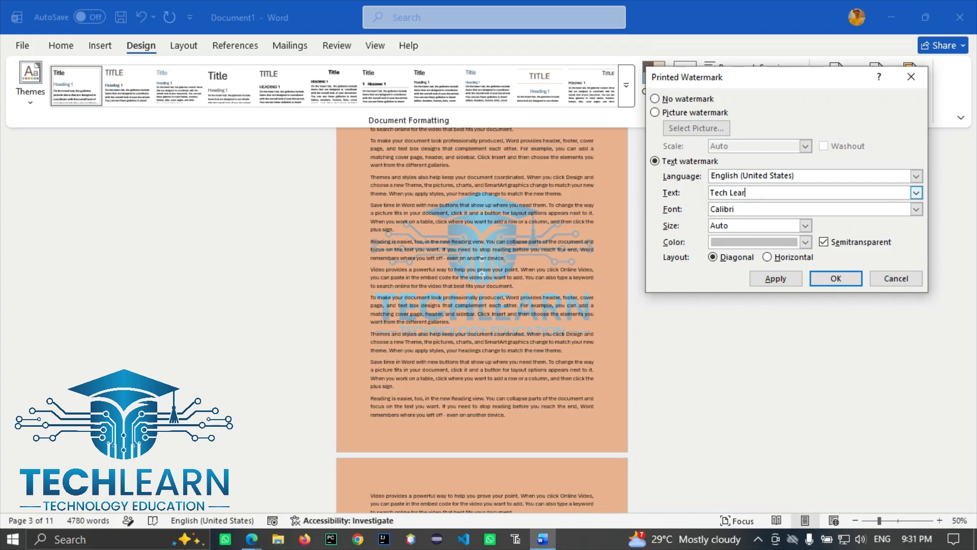
{"action": "left_click", "coordinate": [777, 279]}
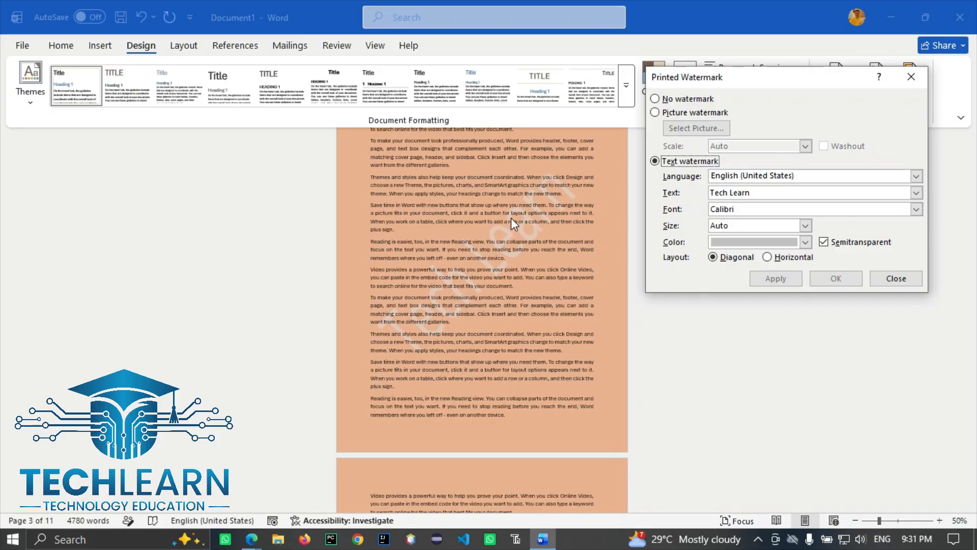
Change the text watermark's color to black, apply it, and check it on the page
{"action": "left_click", "coordinate": [774, 244]}
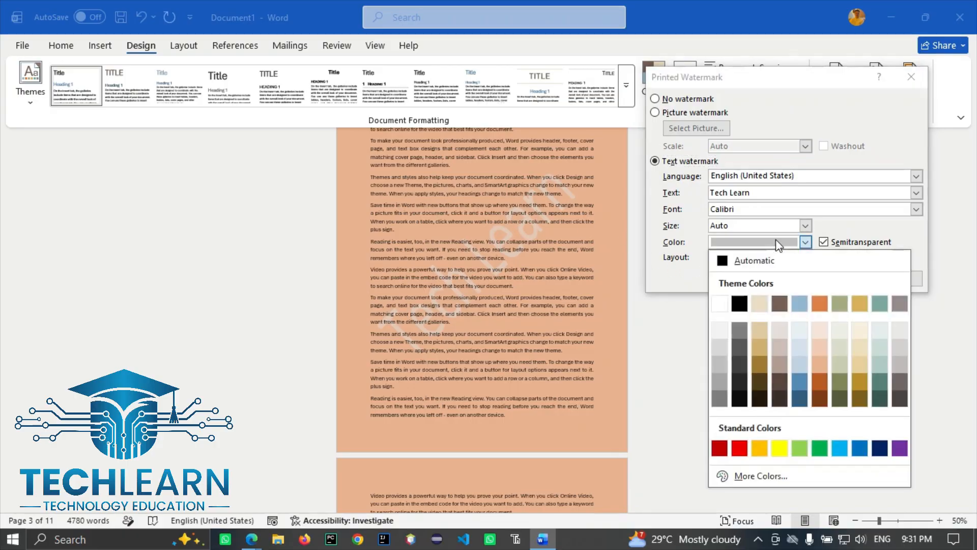
{"action": "left_click", "coordinate": [740, 304]}
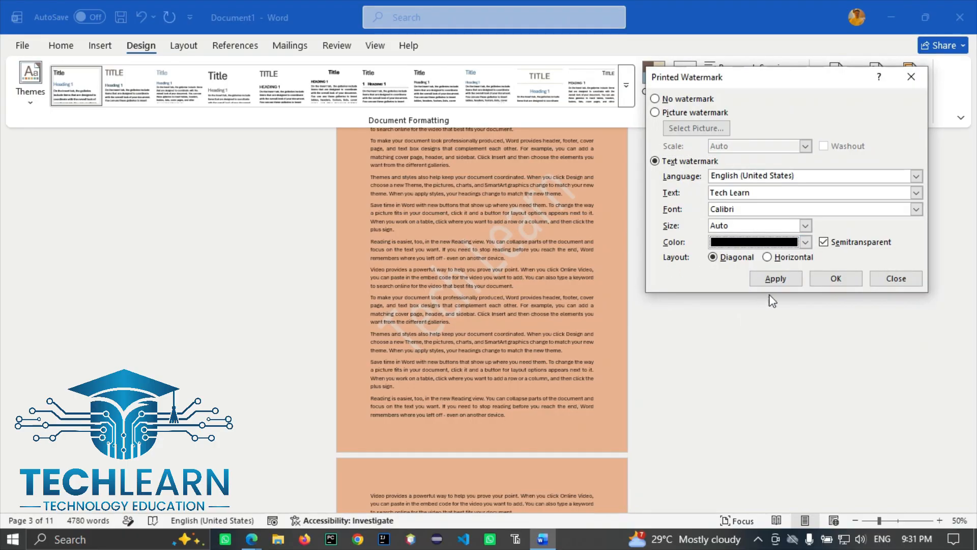
{"action": "left_click", "coordinate": [774, 280]}
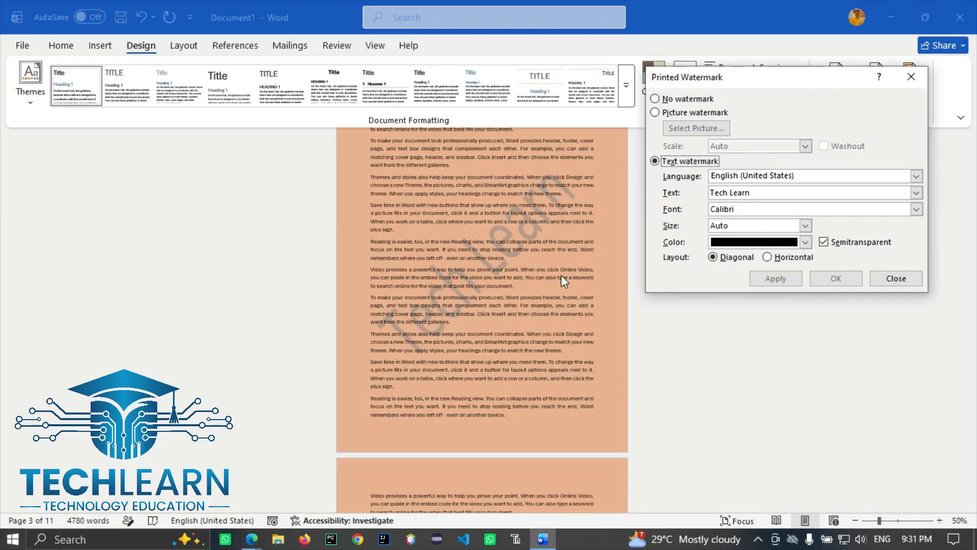
{"action": "left_click", "coordinate": [897, 279]}
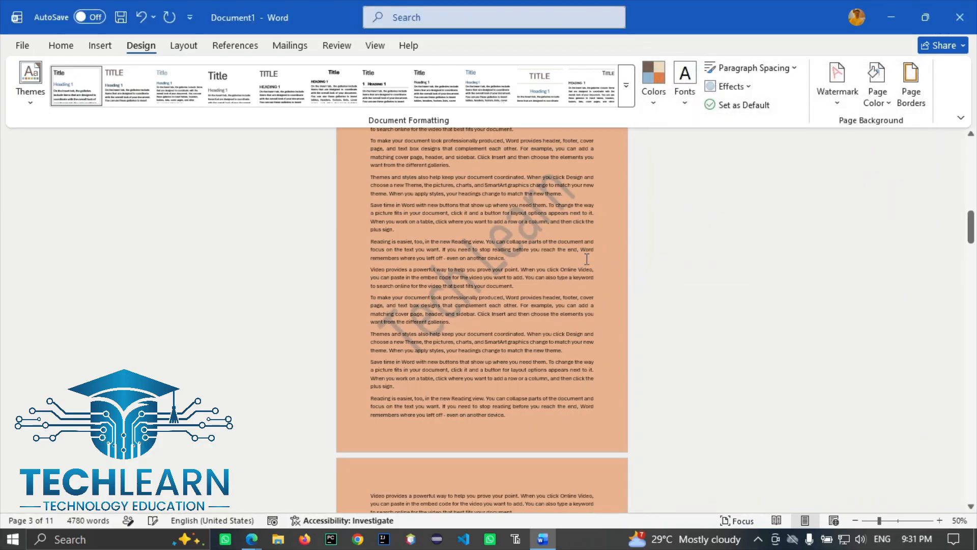
{"action": "scroll", "coordinate": [403, 316], "scroll_direction": "up", "scroll_amount": 1}
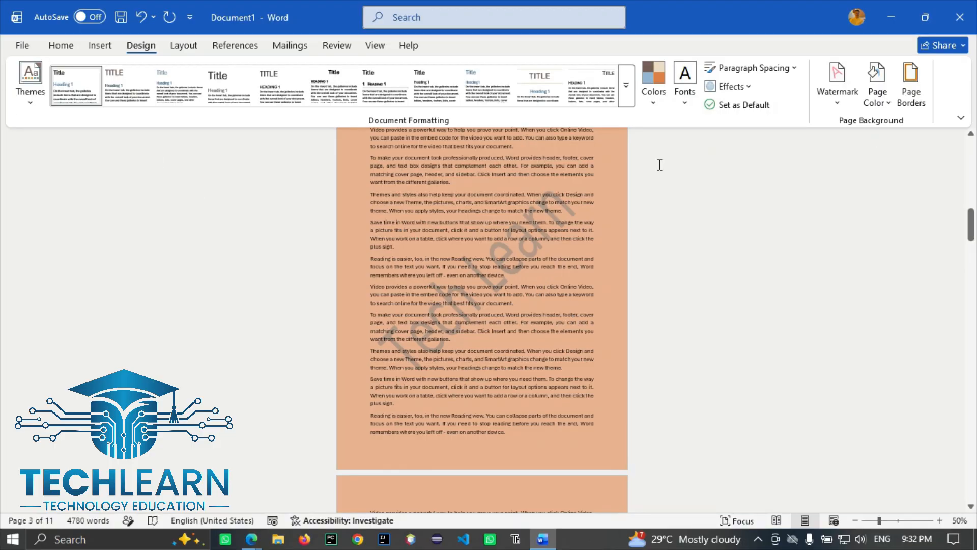
{"action": "scroll", "coordinate": [468, 323], "scroll_direction": "up", "scroll_amount": 1}
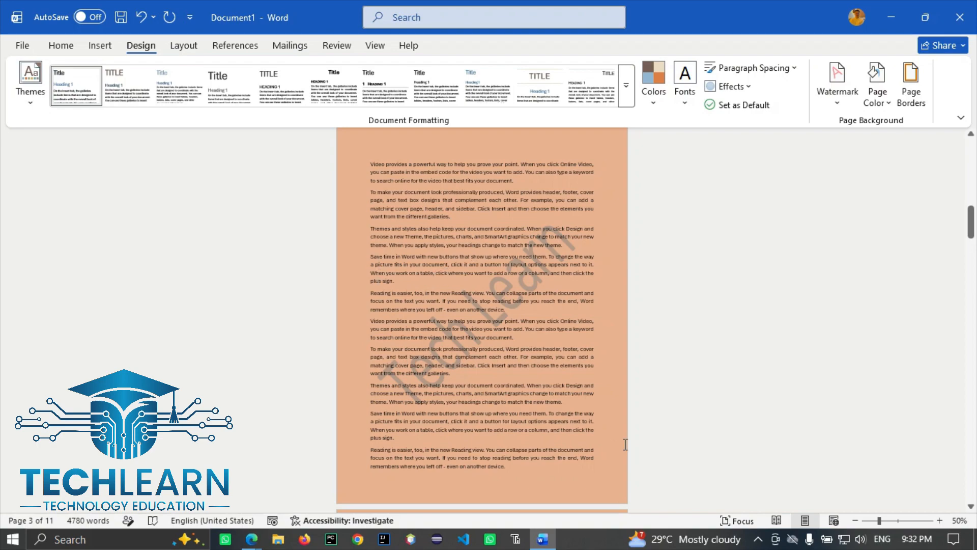
Set the "Tech Learn" text watermark's size to 44, apply it, and close the watermark settings
{"action": "left_click", "coordinate": [837, 100]}
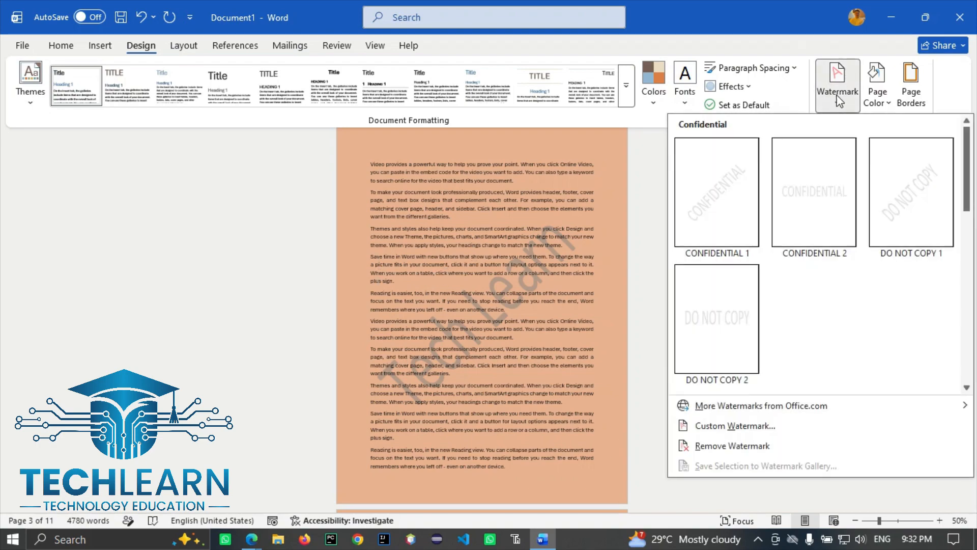
{"action": "left_click", "coordinate": [700, 431]}
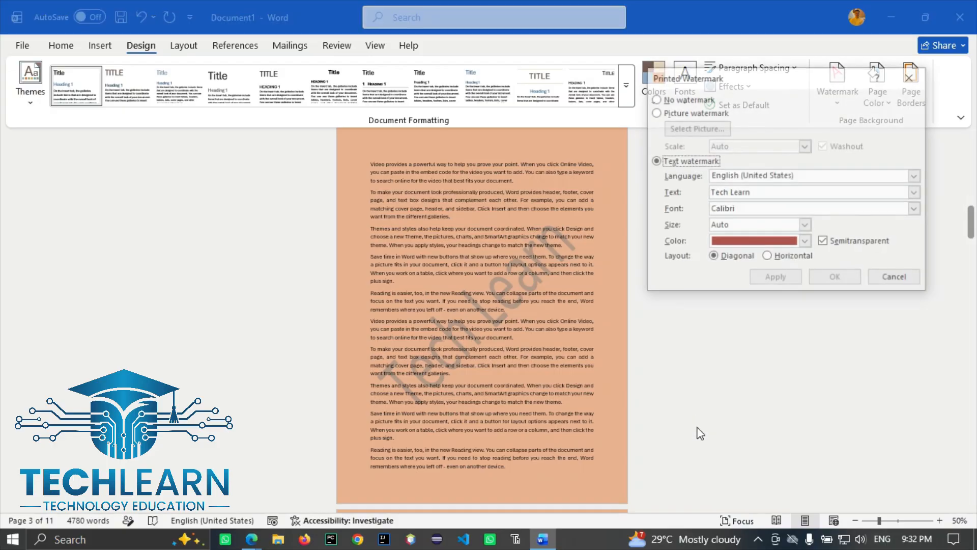
{"action": "left_click", "coordinate": [735, 223]}
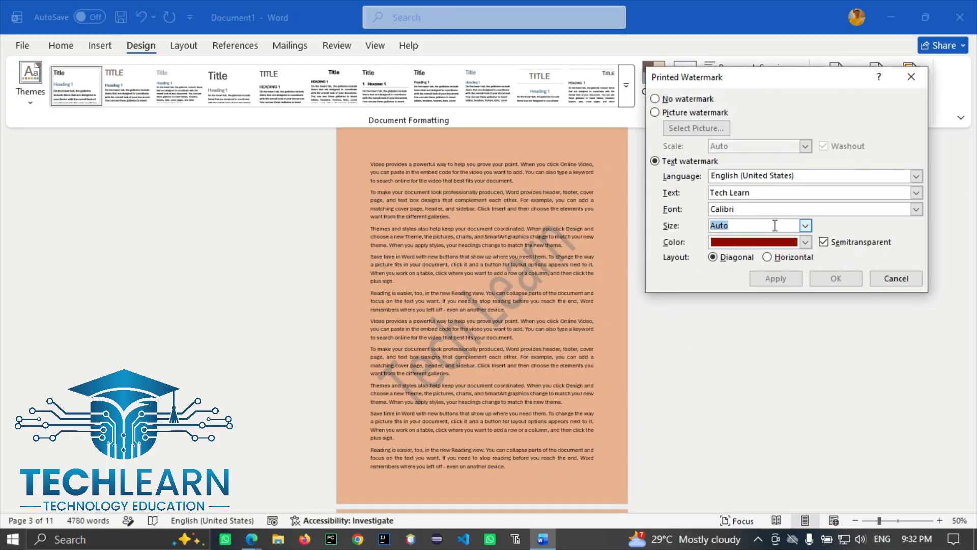
{"action": "left_click", "coordinate": [805, 226]}
{"action": "left_click", "coordinate": [770, 265]}
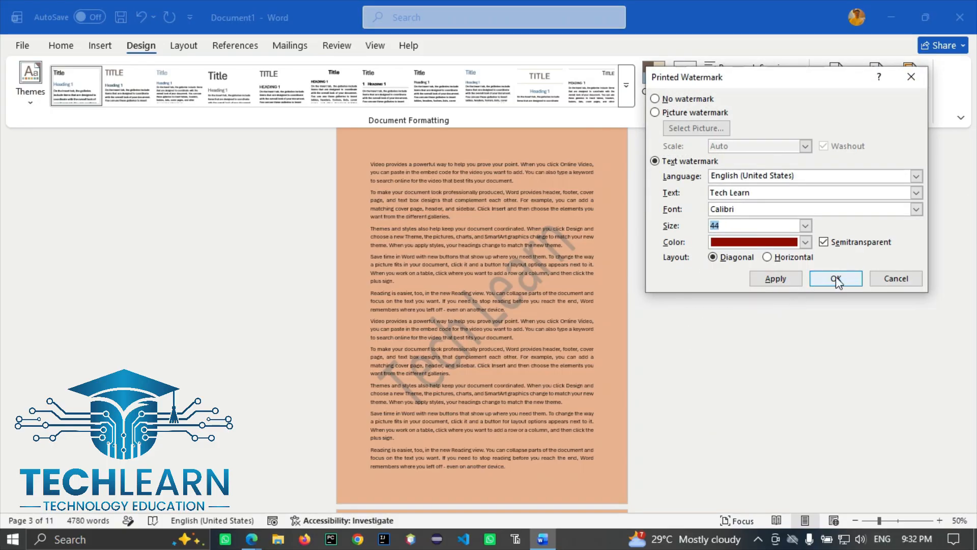
{"action": "left_click", "coordinate": [778, 279]}
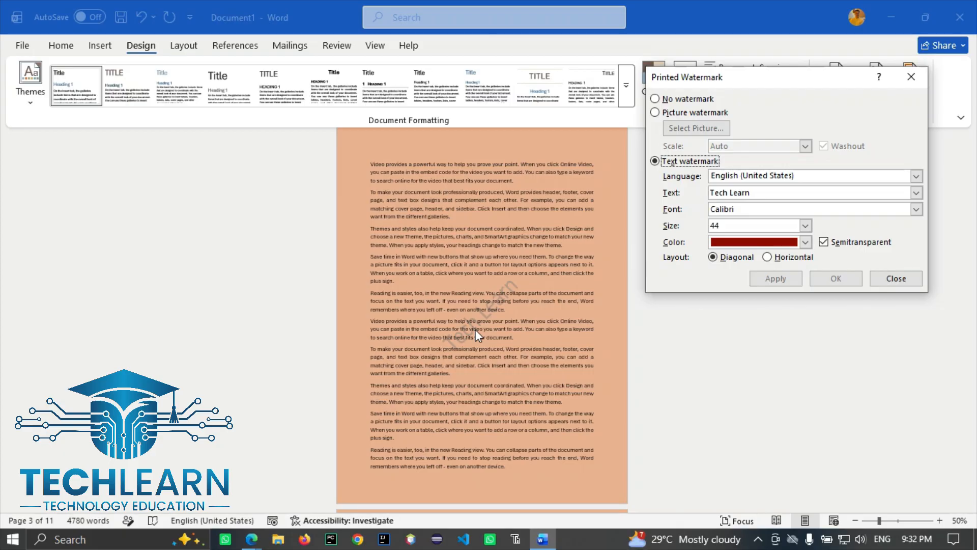
{"action": "left_click", "coordinate": [879, 280]}
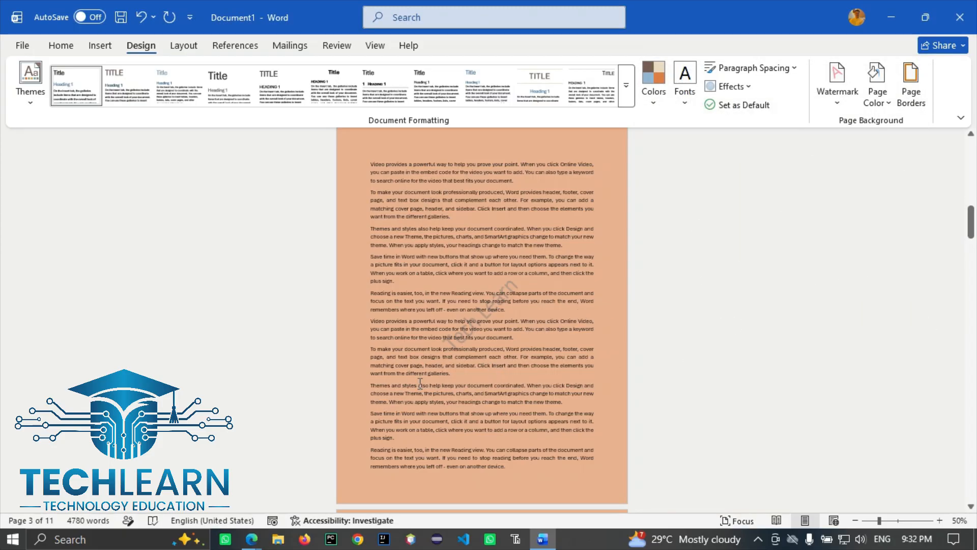
Fill the page background with a two-color horizontal gradient using golden brown as Color 1 and blue as Color 2
{"action": "left_click", "coordinate": [867, 108]}
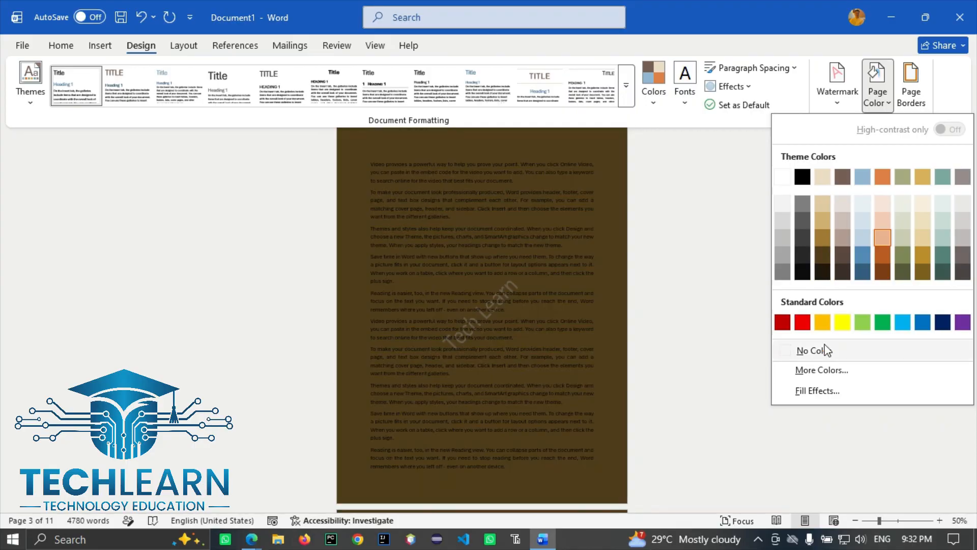
{"action": "left_click", "coordinate": [816, 390]}
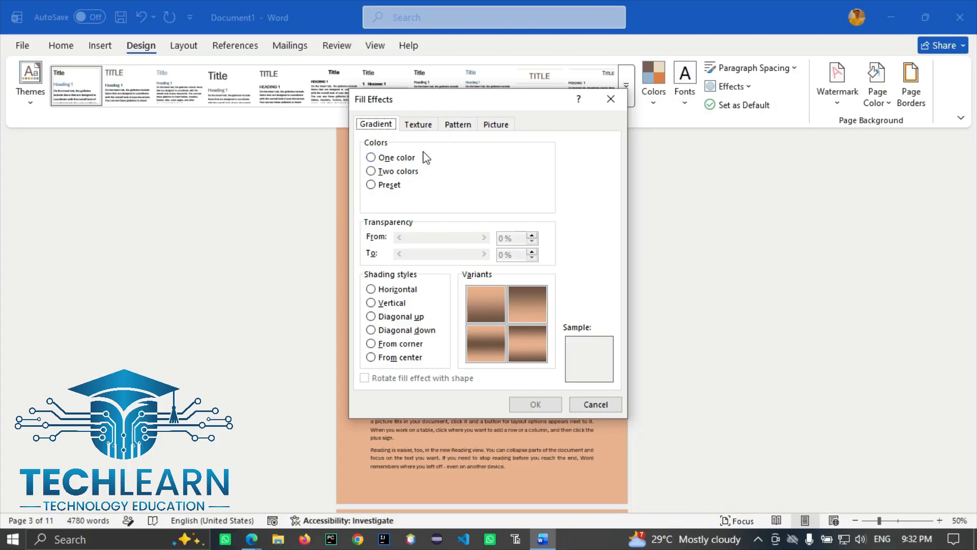
{"action": "left_click", "coordinate": [373, 159]}
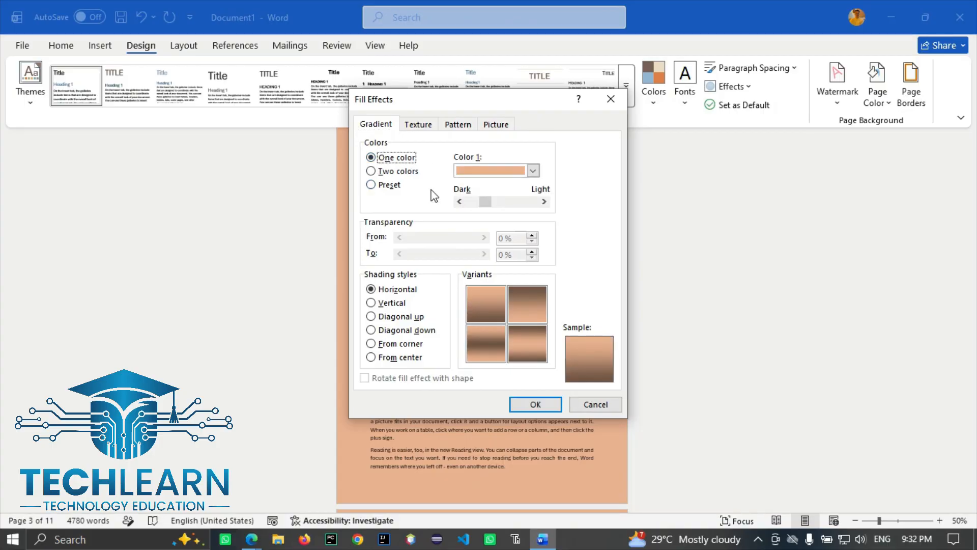
{"action": "left_click_drag", "start_coordinate": [492, 99], "coordinate": [769, 100]}
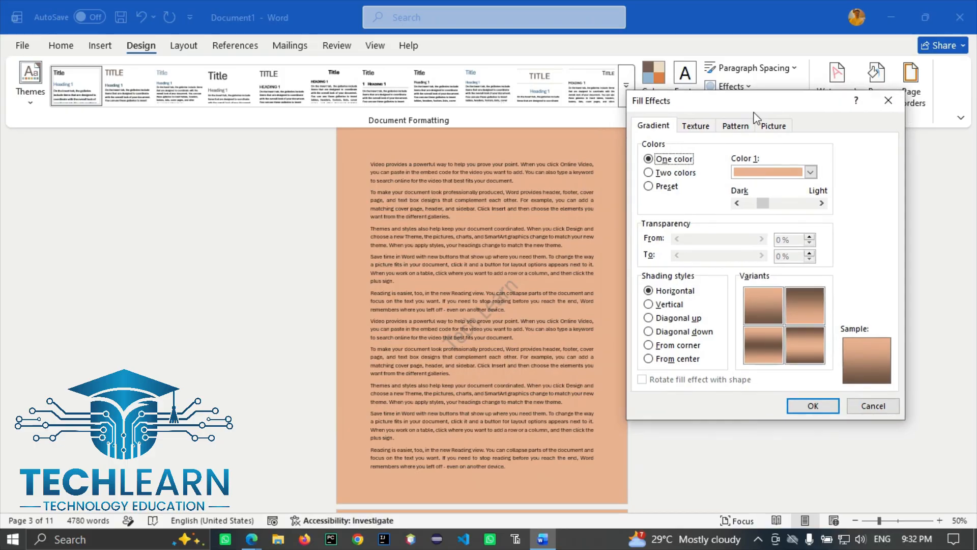
{"action": "left_click", "coordinate": [672, 175]}
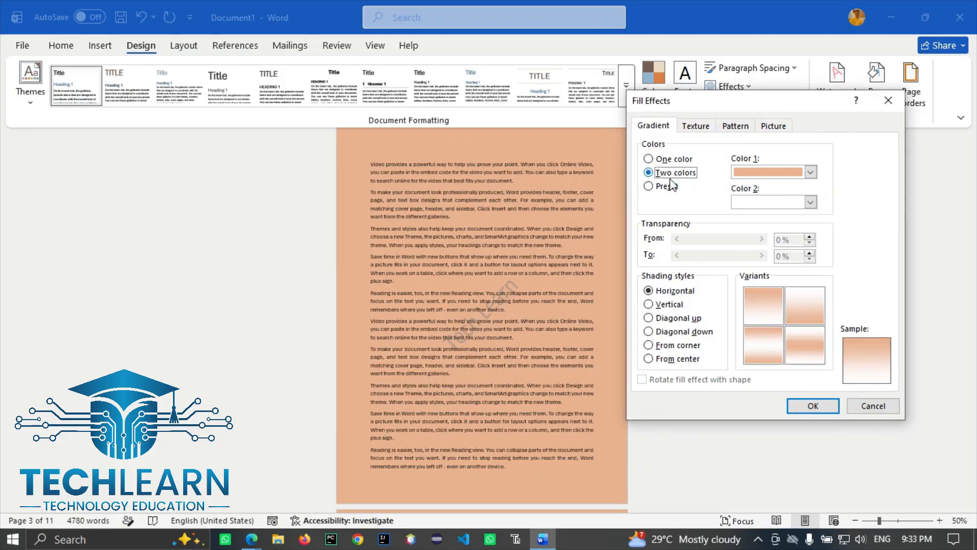
{"action": "left_click", "coordinate": [810, 173]}
{"action": "left_click", "coordinate": [787, 274]}
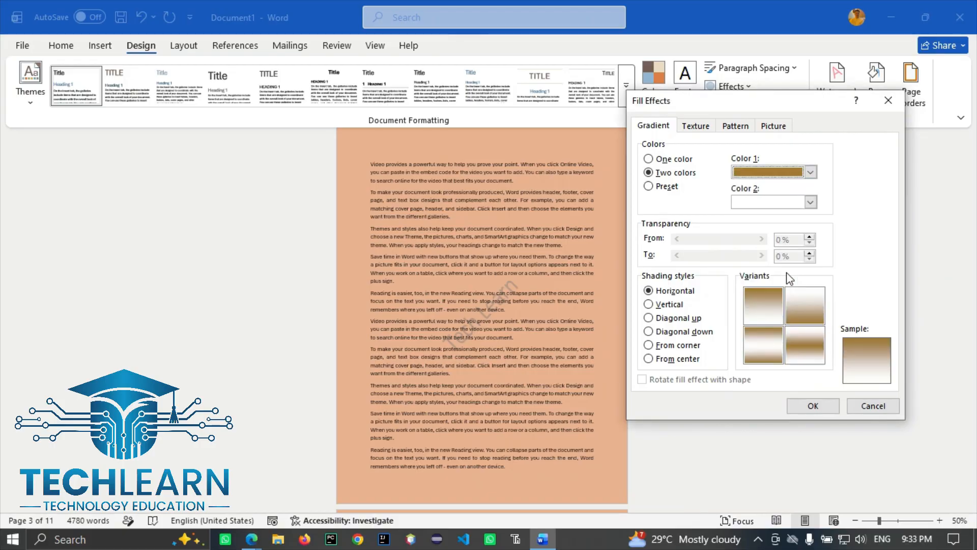
{"action": "left_click", "coordinate": [772, 202]}
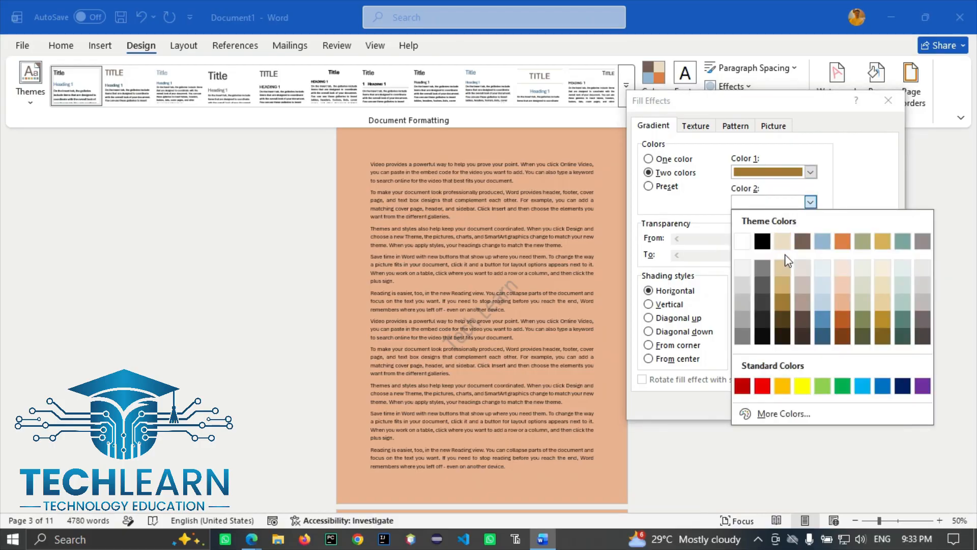
{"action": "left_click", "coordinate": [823, 320]}
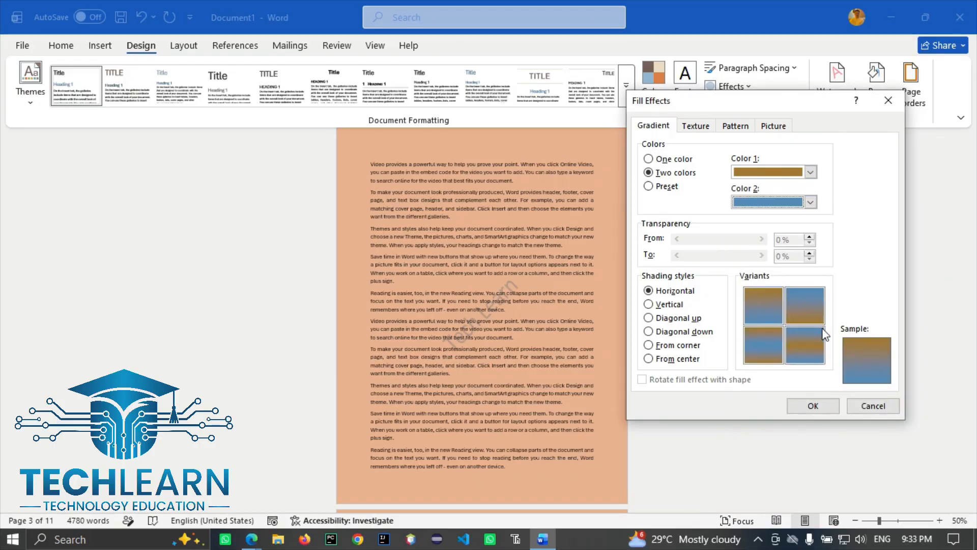
{"action": "left_click", "coordinate": [810, 406]}
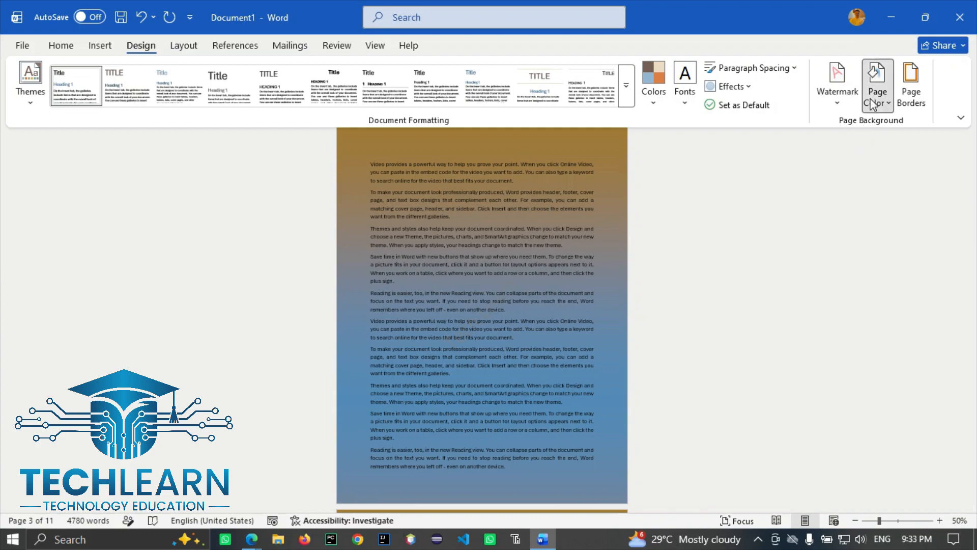
Try the vertical, diagonal and corner shading styles for the page gradient, and apply the From center style
{"action": "left_click", "coordinate": [876, 82]}
{"action": "left_click", "coordinate": [842, 388]}
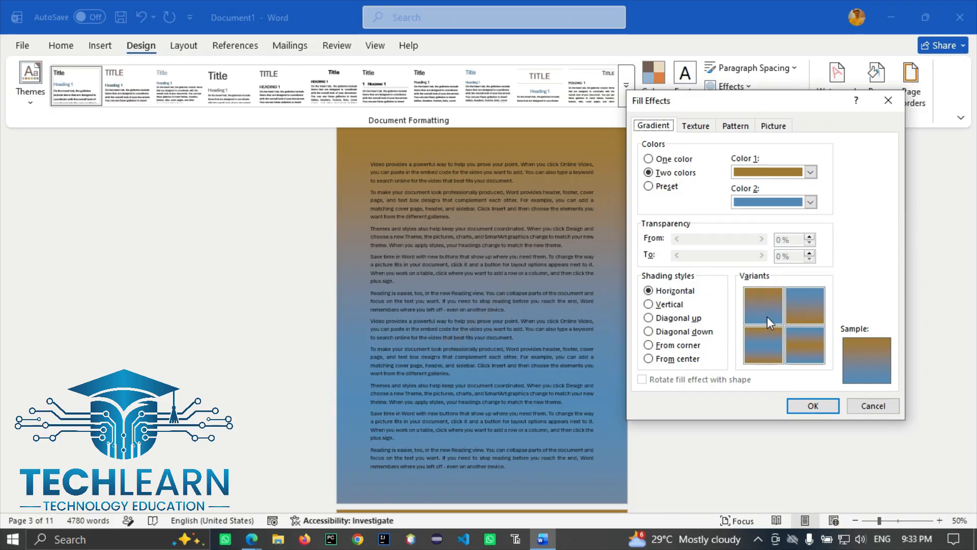
{"action": "left_click", "coordinate": [662, 306]}
{"action": "left_click", "coordinate": [660, 318]}
{"action": "left_click", "coordinate": [661, 332]}
{"action": "left_click", "coordinate": [667, 347]}
{"action": "left_click", "coordinate": [672, 359]}
{"action": "left_click", "coordinate": [792, 401]}
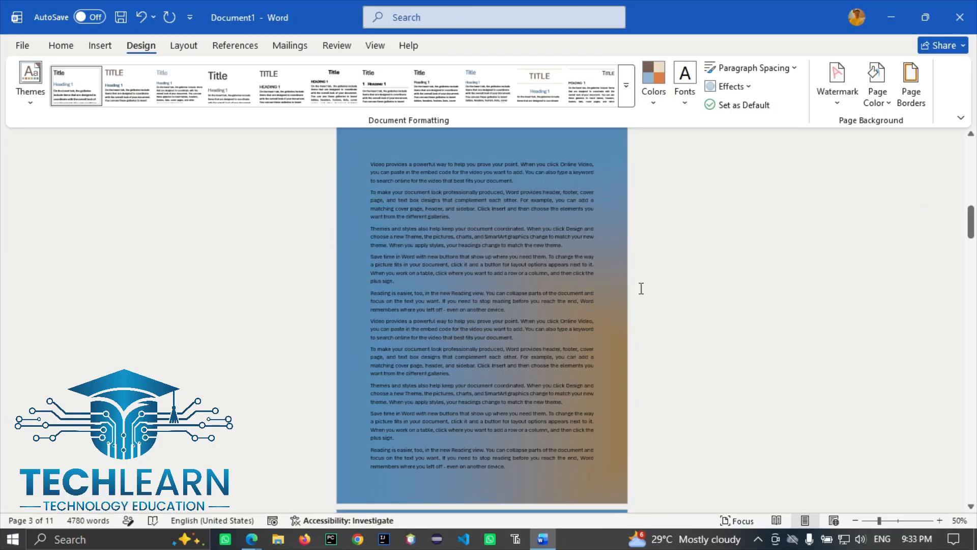
{"action": "left_click", "coordinate": [876, 96]}
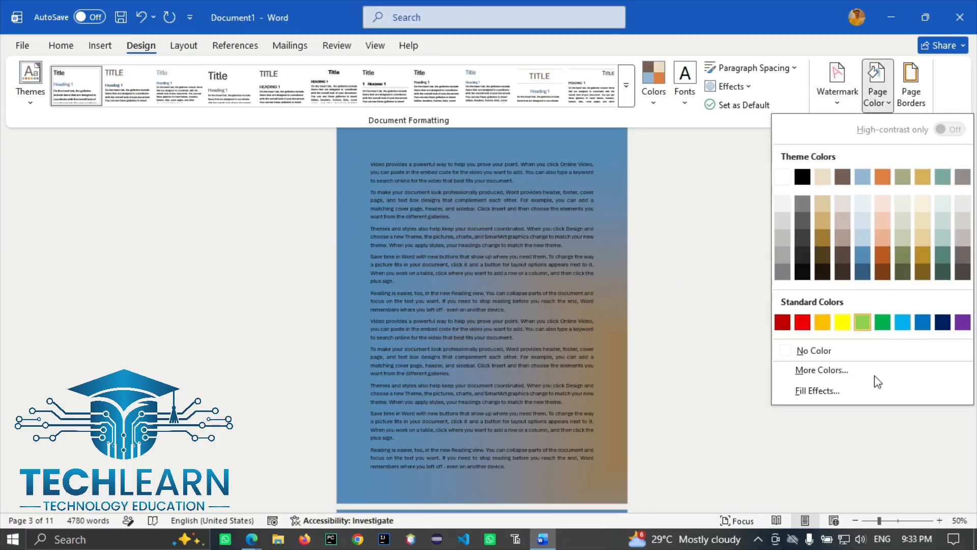
{"action": "left_click", "coordinate": [822, 375]}
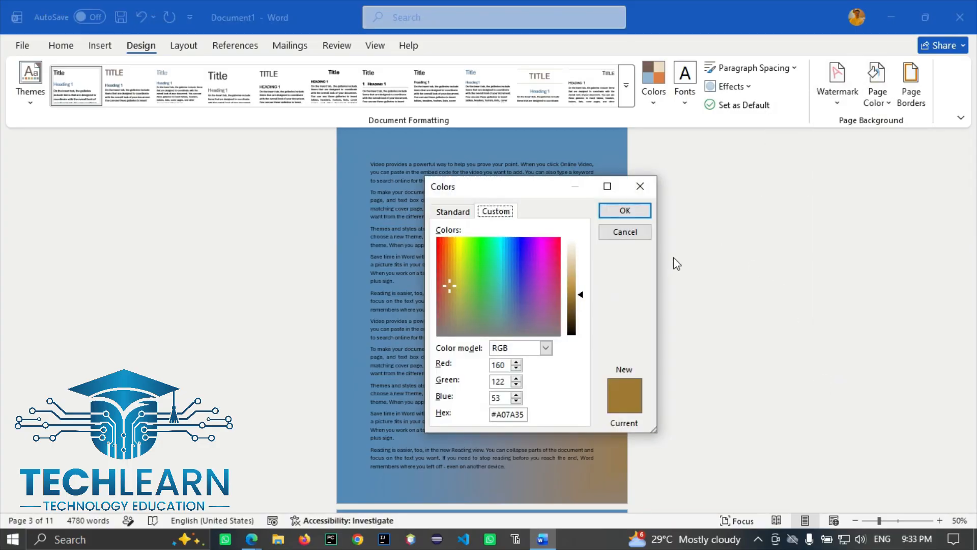
{"action": "left_click", "coordinate": [640, 186]}
Try the Green marble texture, then fill the page background with the narrow horizontal stripes pattern in golden brown and blue
{"action": "left_click", "coordinate": [868, 92]}
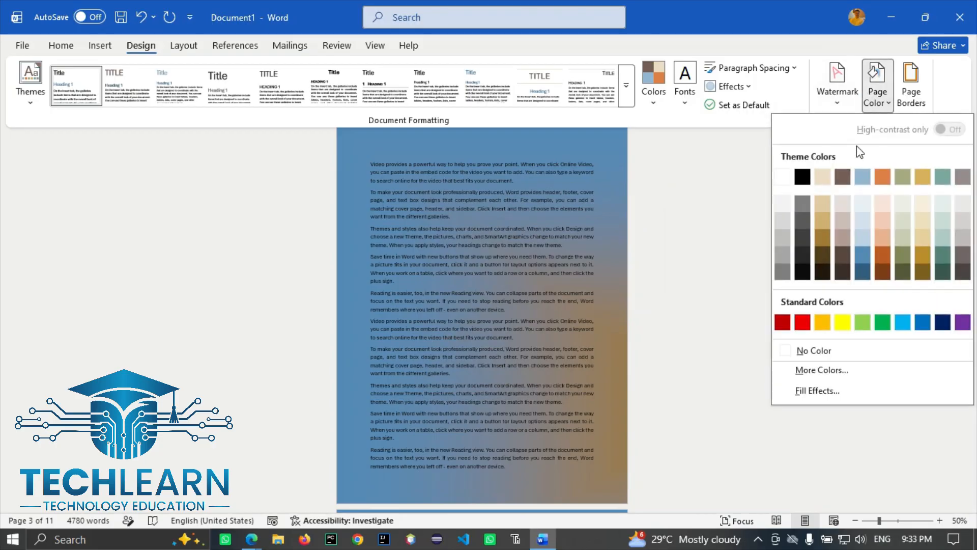
{"action": "left_click", "coordinate": [816, 390]}
{"action": "left_click", "coordinate": [707, 129]}
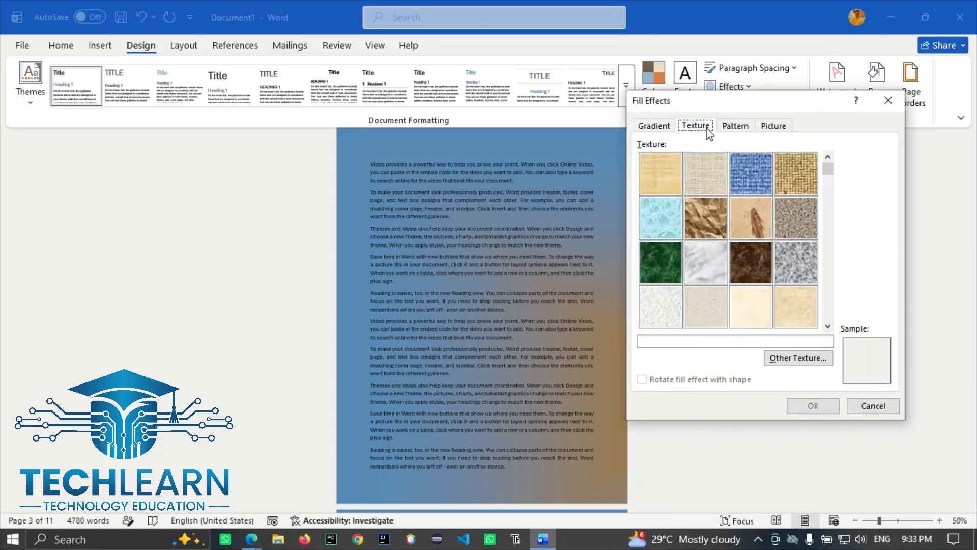
{"action": "left_click", "coordinate": [668, 260]}
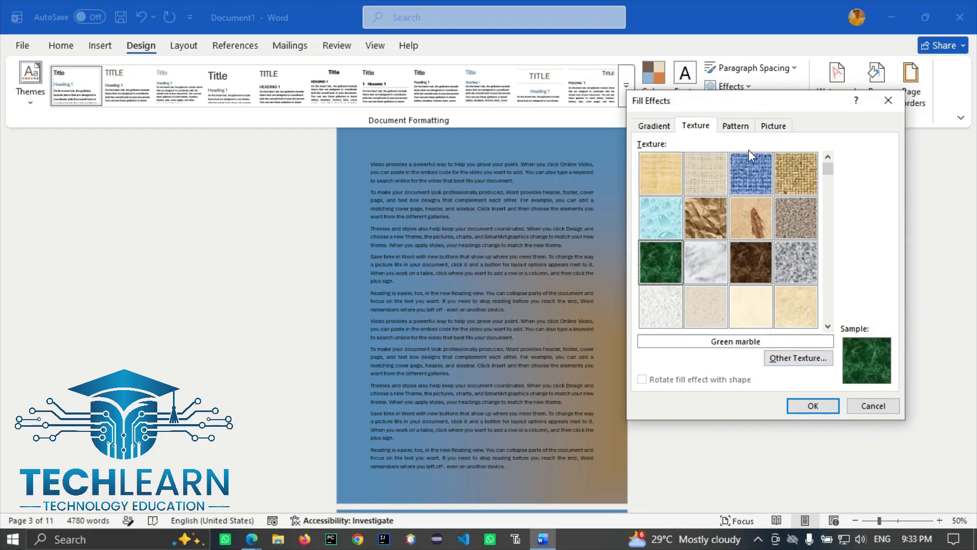
{"action": "left_click", "coordinate": [736, 126]}
{"action": "left_click", "coordinate": [722, 218]}
{"action": "left_click", "coordinate": [811, 406]}
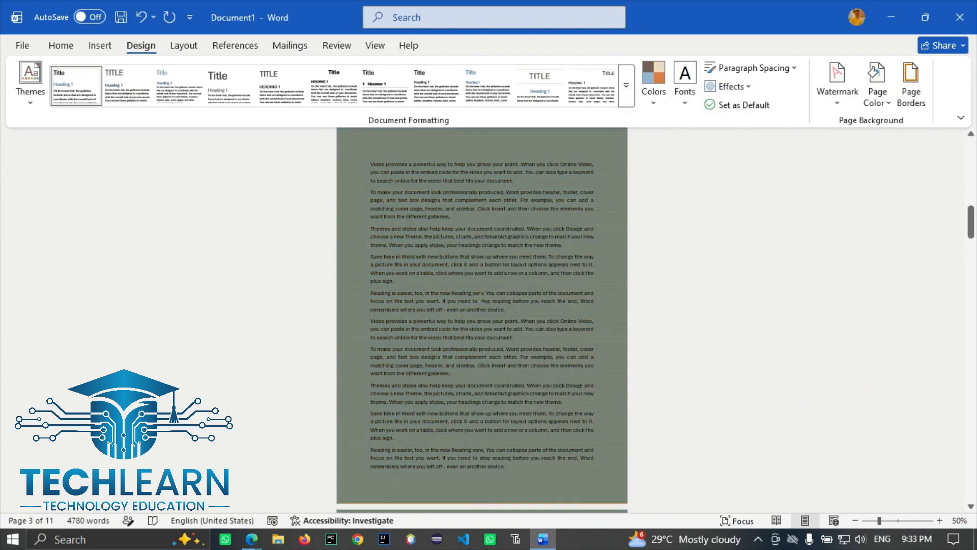
Examine the striped pattern fill on page 3 at several magnifications
{"action": "scroll", "coordinate": [480, 298], "scroll_direction": "up", "scroll_amount": 15}
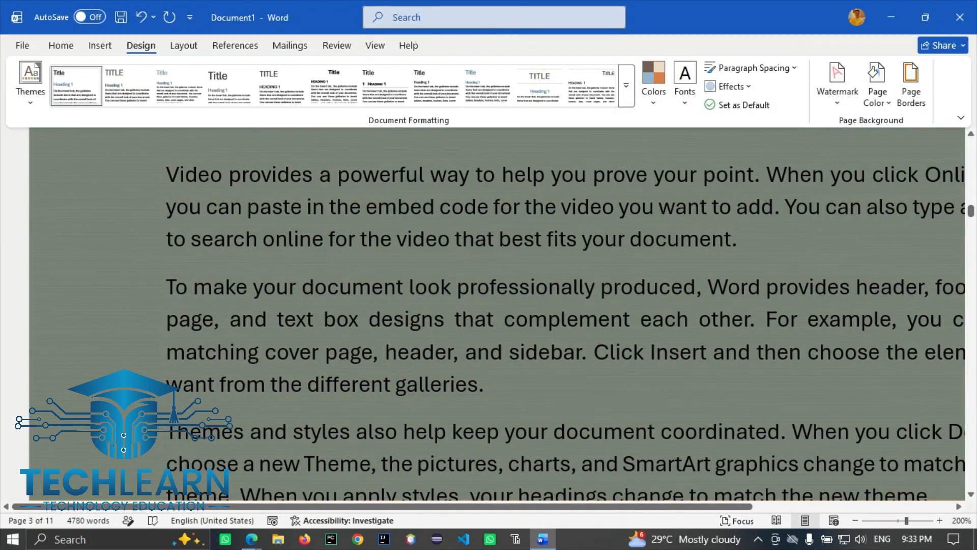
{"action": "scroll", "coordinate": [496, 313], "scroll_direction": "down", "scroll_amount": 7}
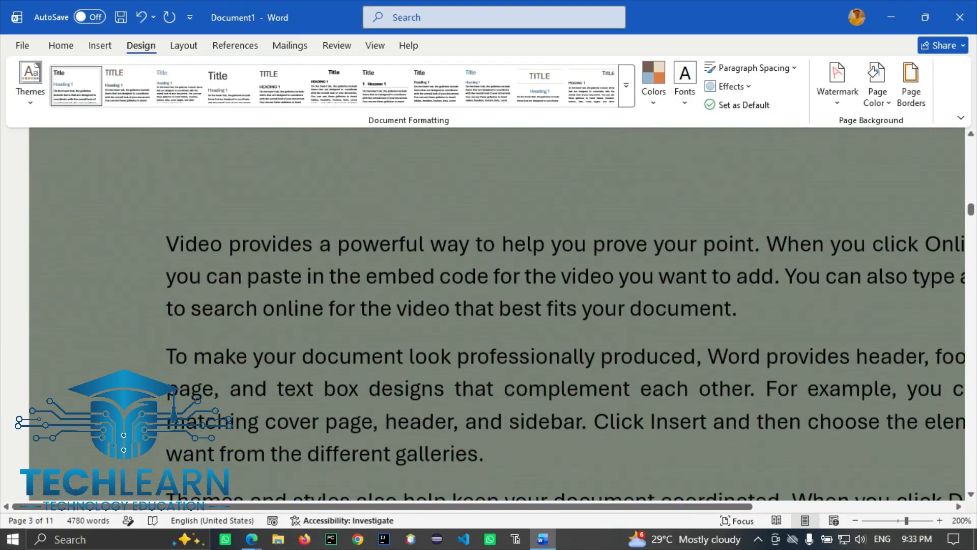
{"action": "scroll", "coordinate": [499, 279], "scroll_direction": "down", "scroll_amount": 4}
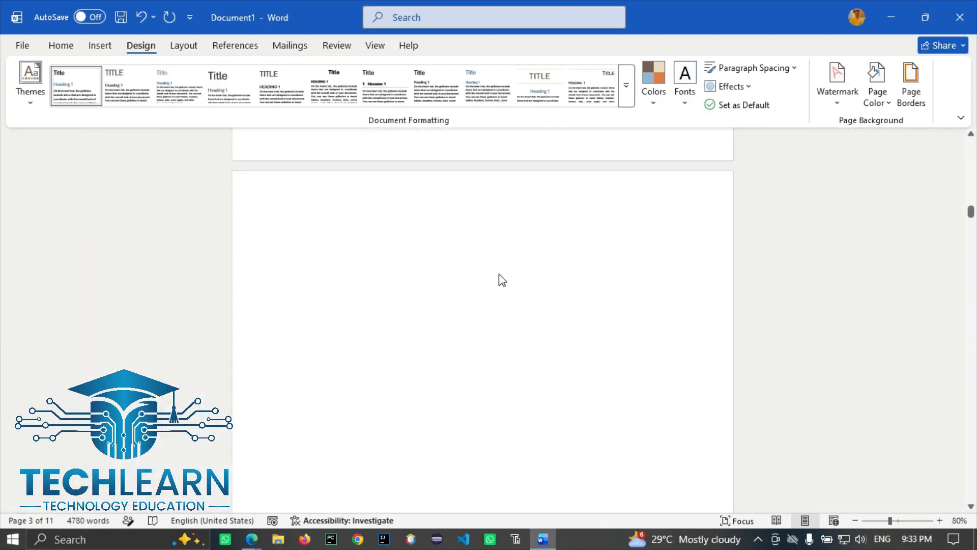
{"action": "scroll", "coordinate": [498, 238], "scroll_direction": "up", "scroll_amount": 4}
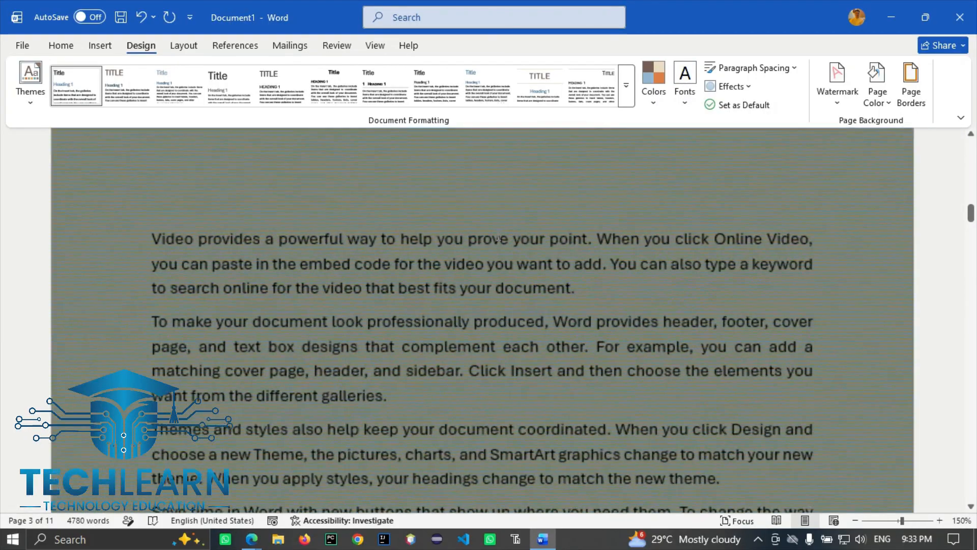
{"action": "scroll", "coordinate": [498, 239], "scroll_direction": "down", "scroll_amount": 4}
{"action": "scroll", "coordinate": [498, 238], "scroll_direction": "up", "scroll_amount": 2}
{"action": "scroll", "coordinate": [499, 236], "scroll_direction": "down", "scroll_amount": 3}
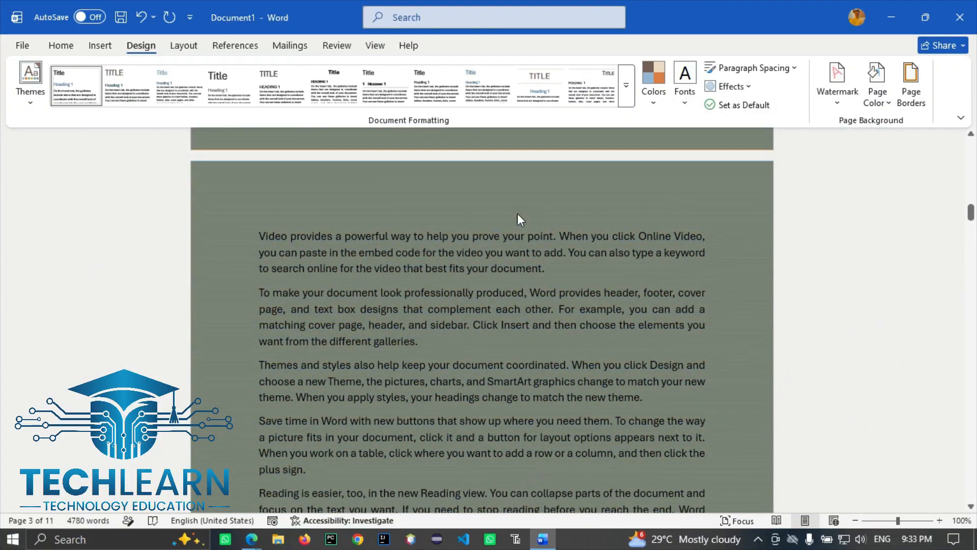
Fill the page background with the picture Newlogo.PNG from the New Logo folder and check it across the pages
{"action": "left_click", "coordinate": [877, 100]}
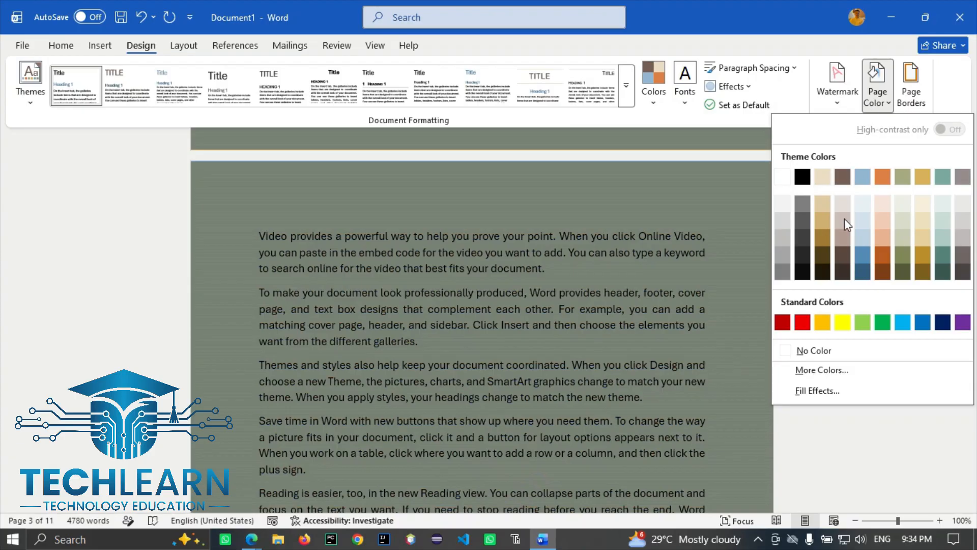
{"action": "left_click", "coordinate": [818, 391]}
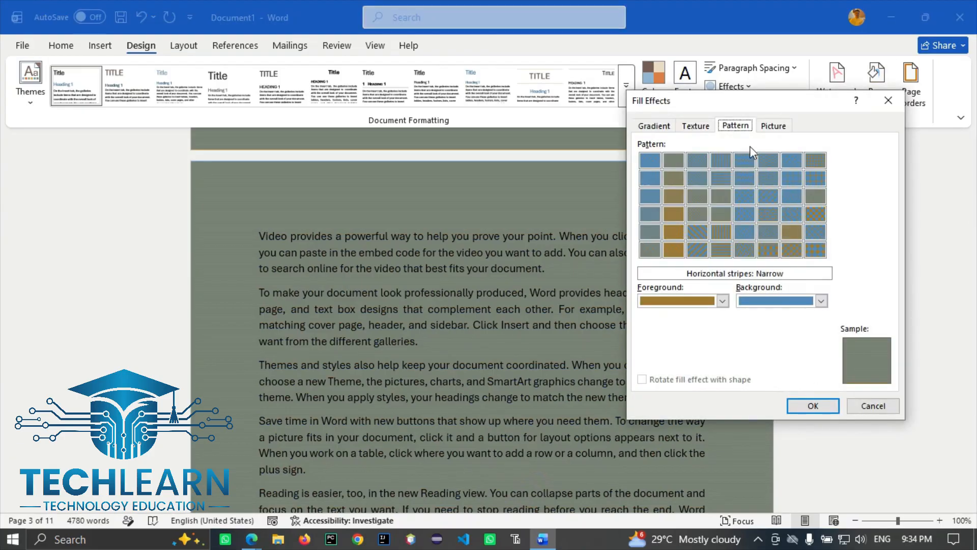
{"action": "left_click", "coordinate": [761, 127]}
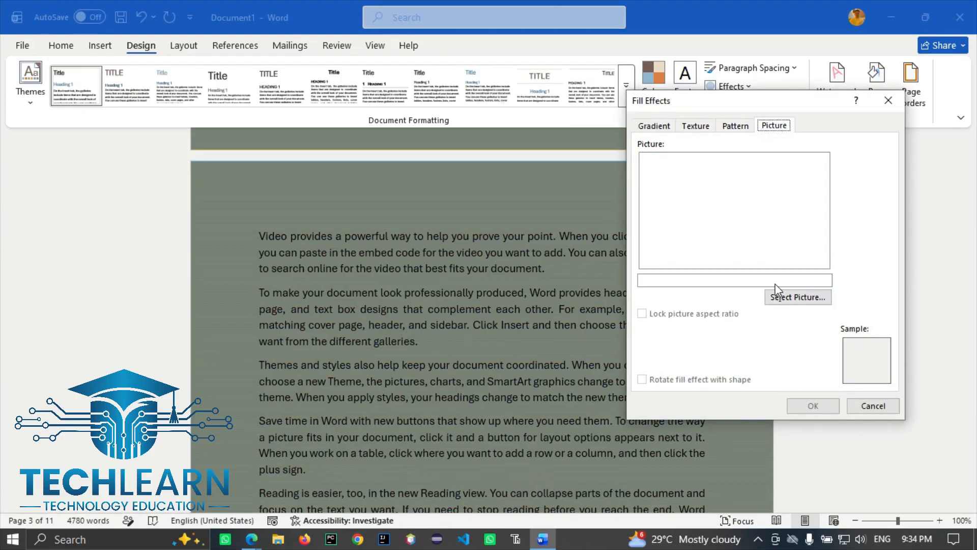
{"action": "left_click", "coordinate": [780, 298]}
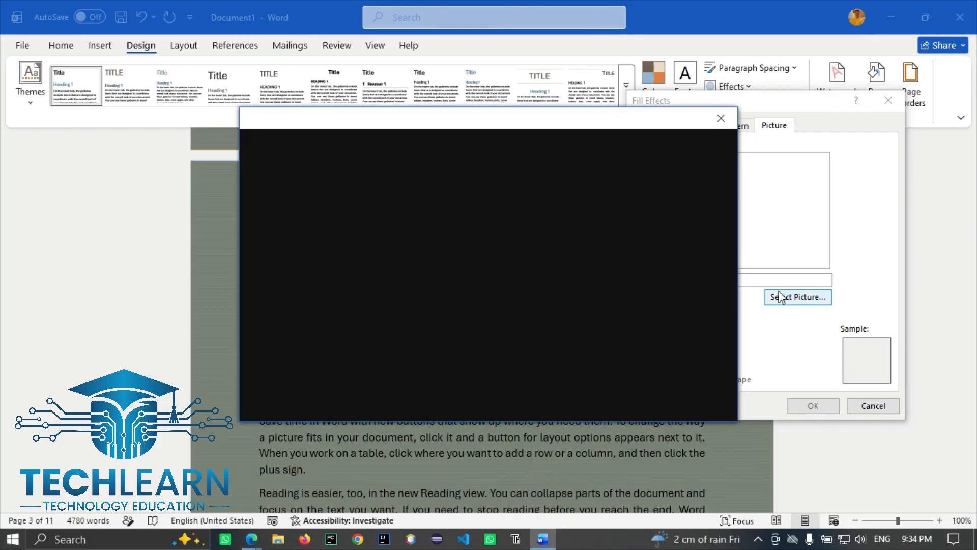
{"action": "left_click", "coordinate": [382, 201]}
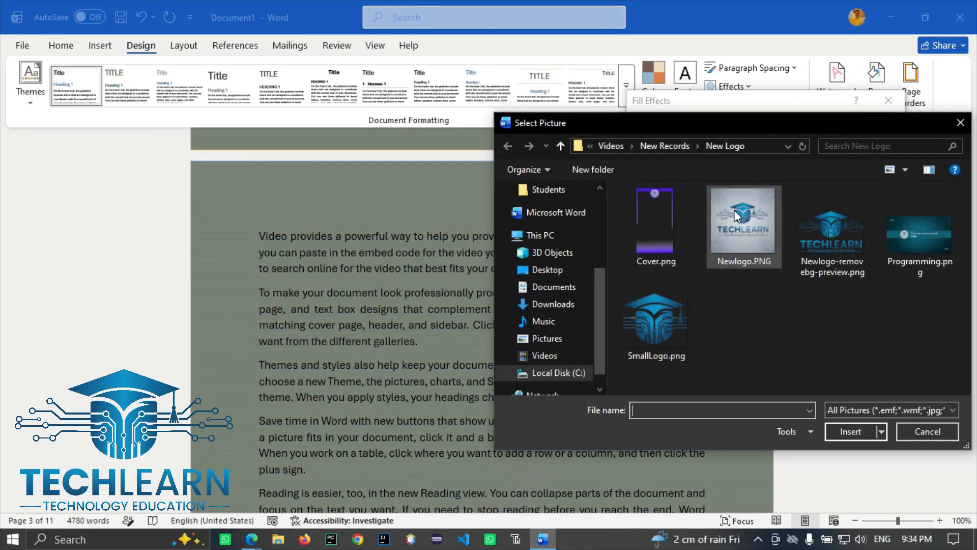
{"action": "left_click", "coordinate": [738, 231]}
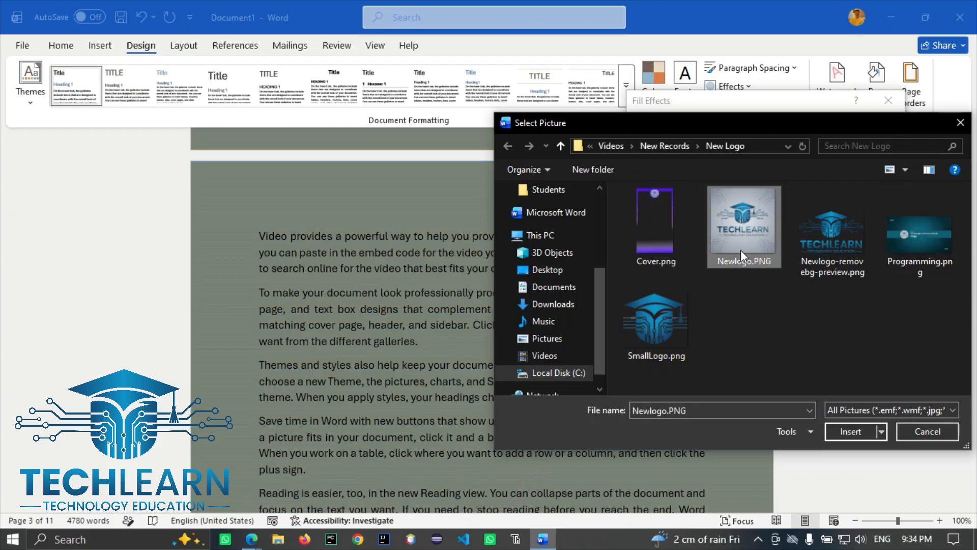
{"action": "left_click", "coordinate": [849, 433]}
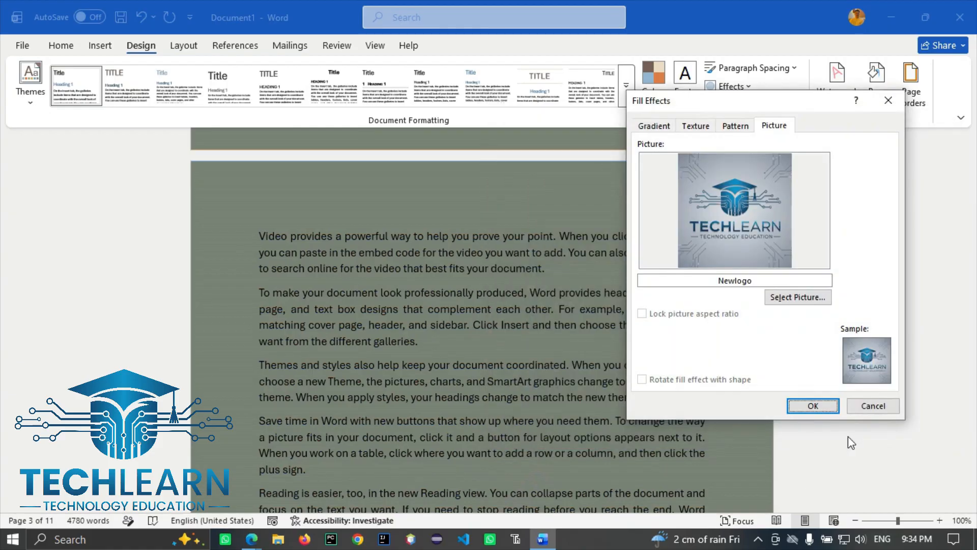
{"action": "left_click", "coordinate": [815, 405]}
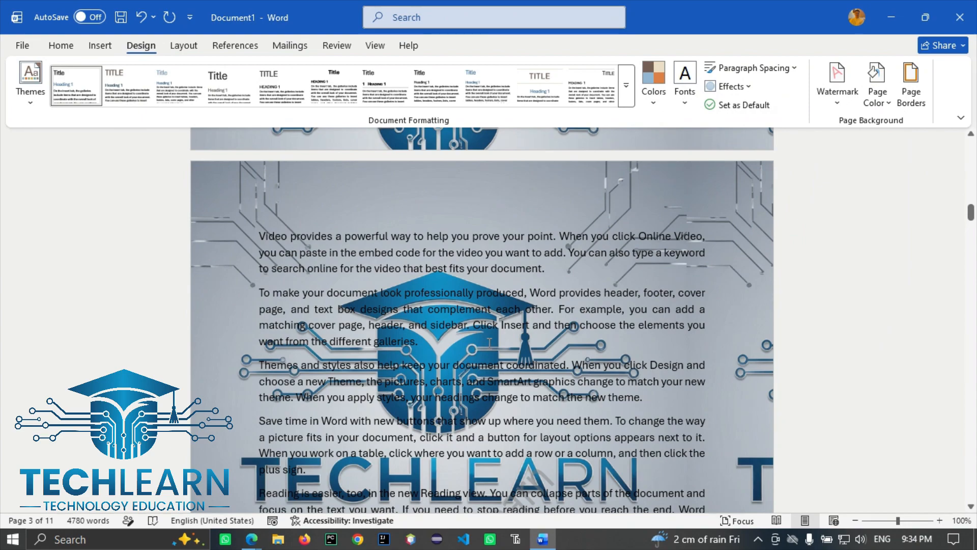
{"action": "scroll", "coordinate": [487, 342], "scroll_direction": "down", "scroll_amount": 5, "text": "ctrl"}
{"action": "scroll", "coordinate": [499, 338], "scroll_direction": "down", "scroll_amount": 4, "text": "ctrl"}
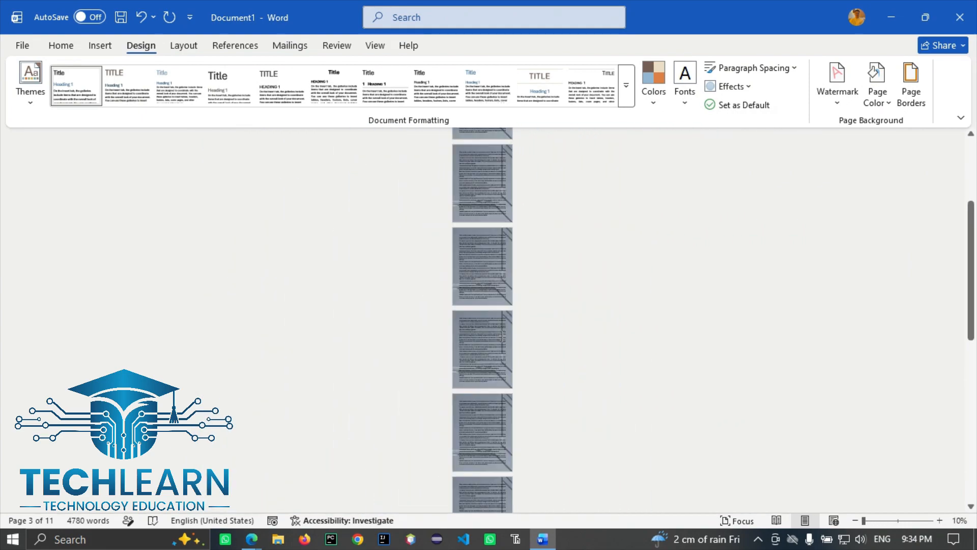
{"action": "scroll", "coordinate": [501, 335], "scroll_direction": "up", "scroll_amount": 7, "text": "ctrl"}
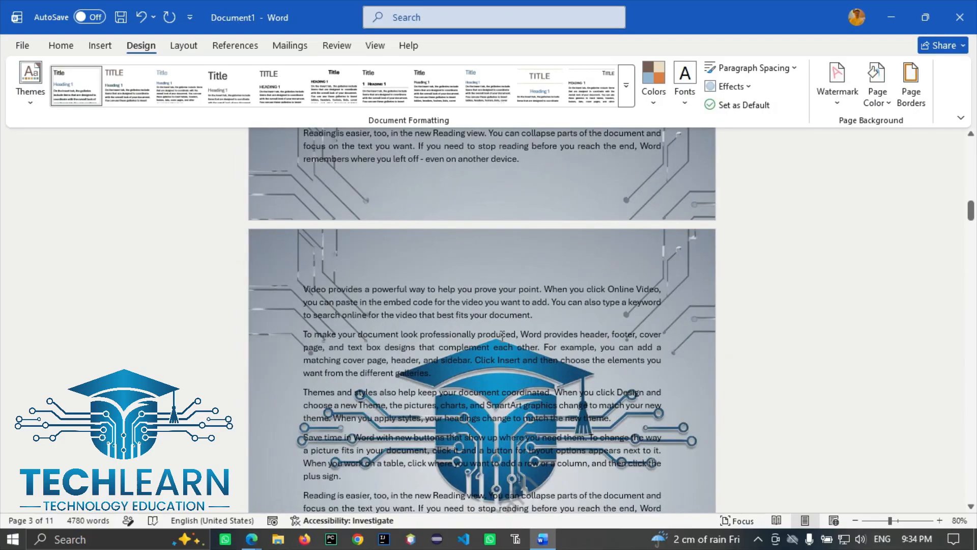
{"action": "scroll", "coordinate": [502, 335], "scroll_direction": "down", "scroll_amount": 1, "text": "ctrl"}
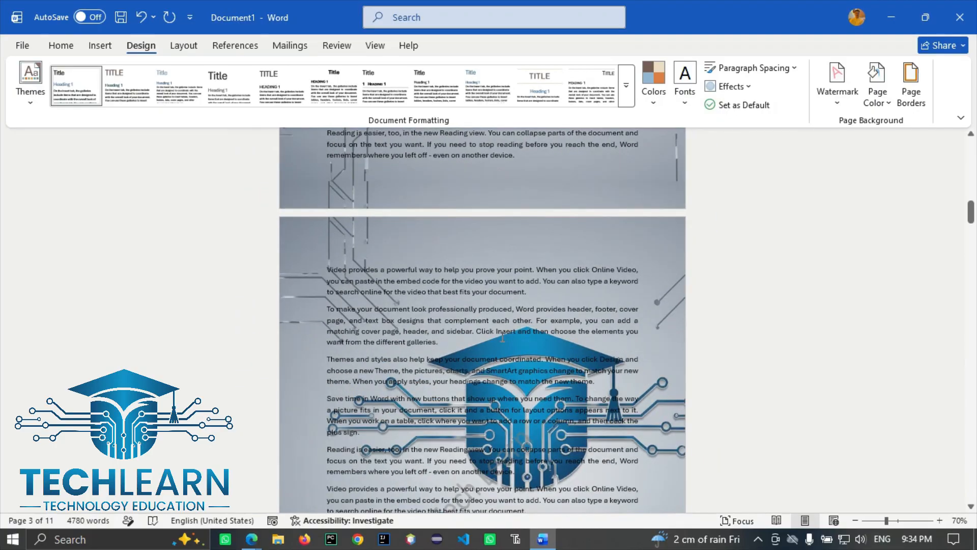
{"action": "scroll", "coordinate": [503, 337], "scroll_direction": "up", "scroll_amount": 1, "text": "ctrl"}
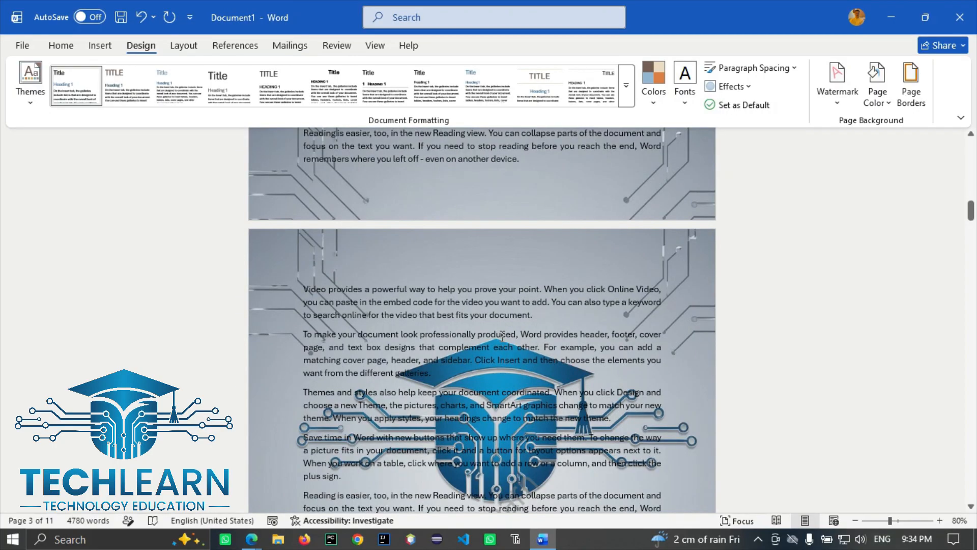
Replace the picture background with the light tan theme shade as the page color
{"action": "left_click", "coordinate": [906, 85]}
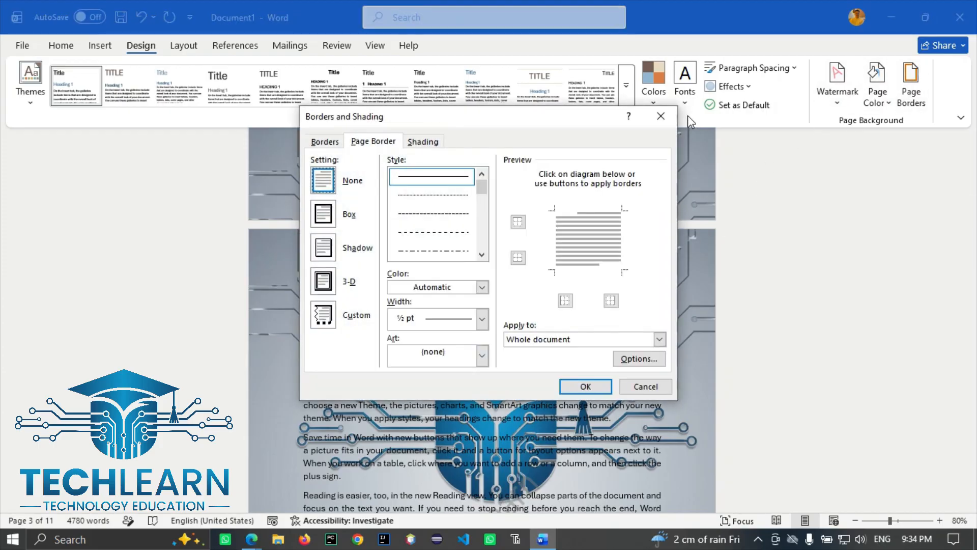
{"action": "left_click", "coordinate": [661, 116]}
{"action": "left_click", "coordinate": [883, 93]}
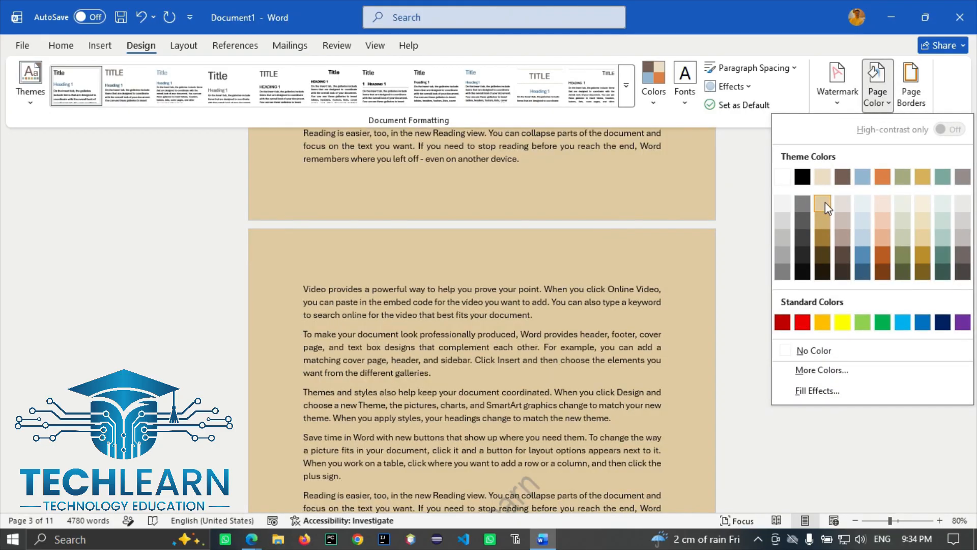
{"action": "left_click", "coordinate": [825, 203]}
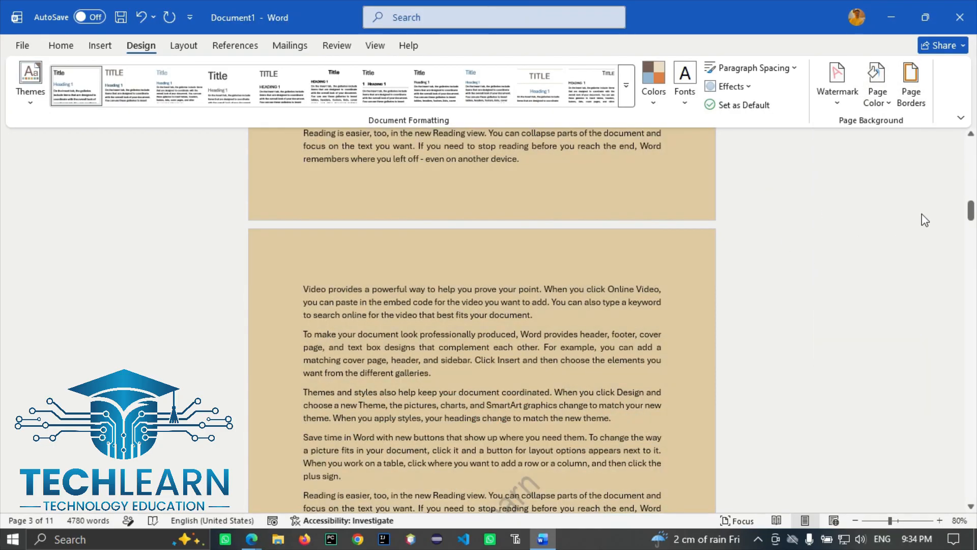
Add a Box page border with a solid ½ pt line to the whole document and check it on the first page
{"action": "left_click", "coordinate": [910, 87]}
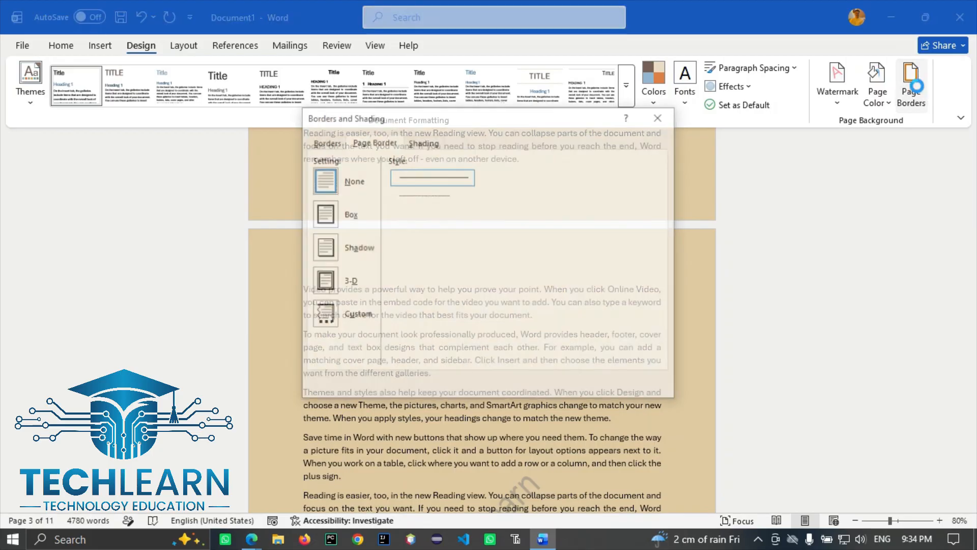
{"action": "left_click", "coordinate": [329, 222]}
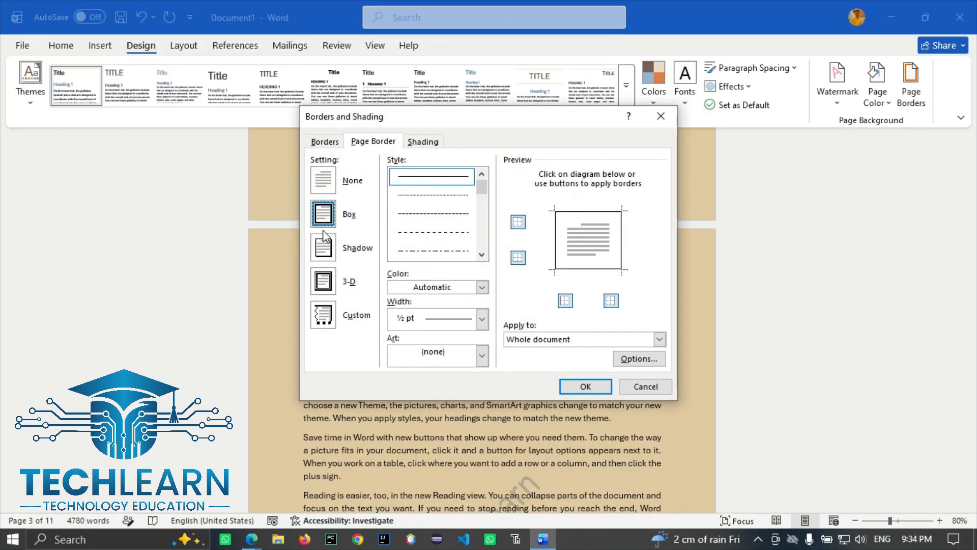
{"action": "left_click", "coordinate": [323, 179]}
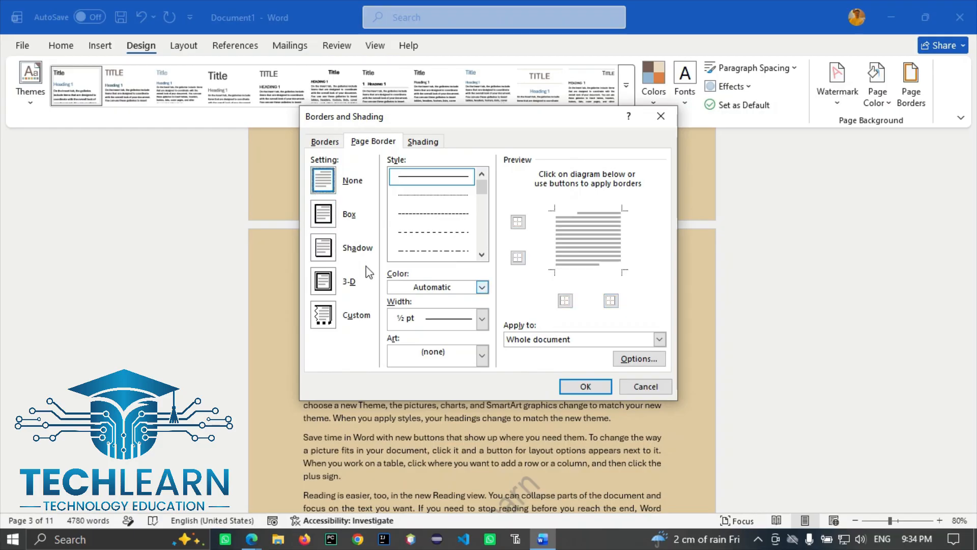
{"action": "left_click", "coordinate": [329, 219]}
{"action": "left_click", "coordinate": [585, 386]}
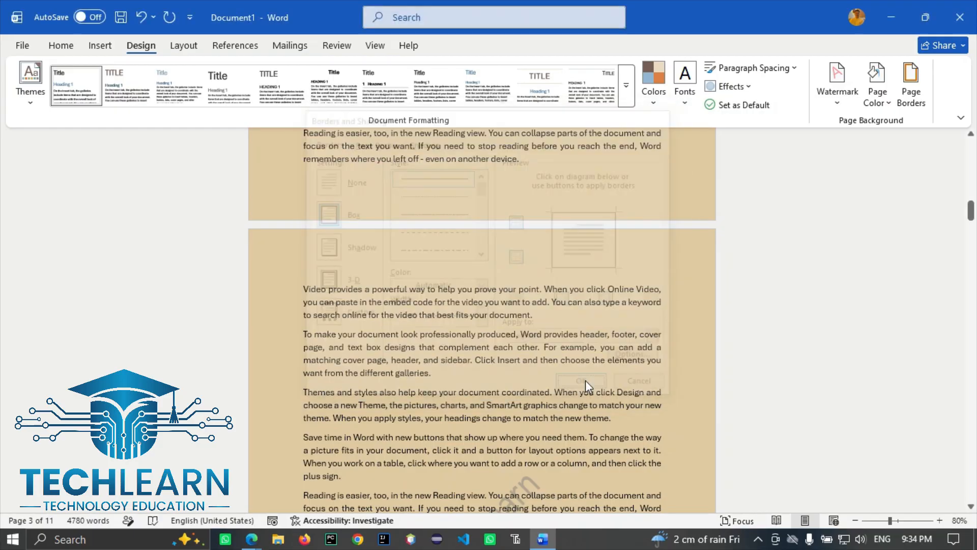
{"action": "scroll", "coordinate": [627, 324], "scroll_direction": "up", "scroll_amount": 5}
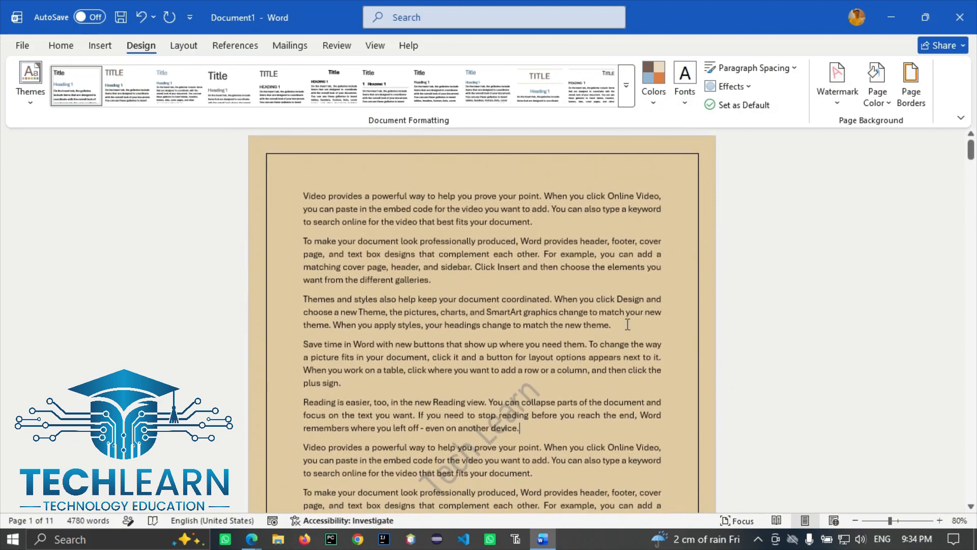
Change the whole-document page border to a solid golden-orange line 3 pt wide
{"action": "left_click", "coordinate": [911, 94]}
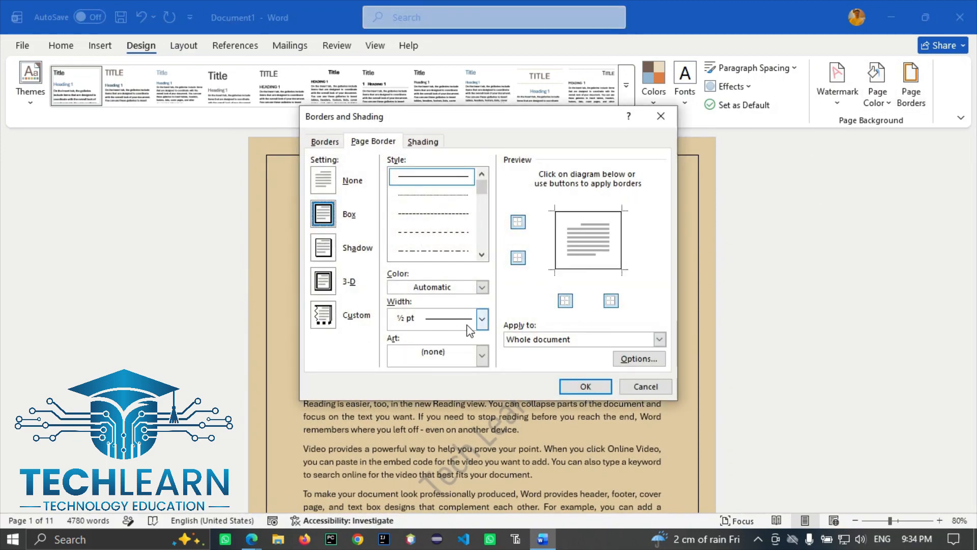
{"action": "left_click", "coordinate": [481, 288]}
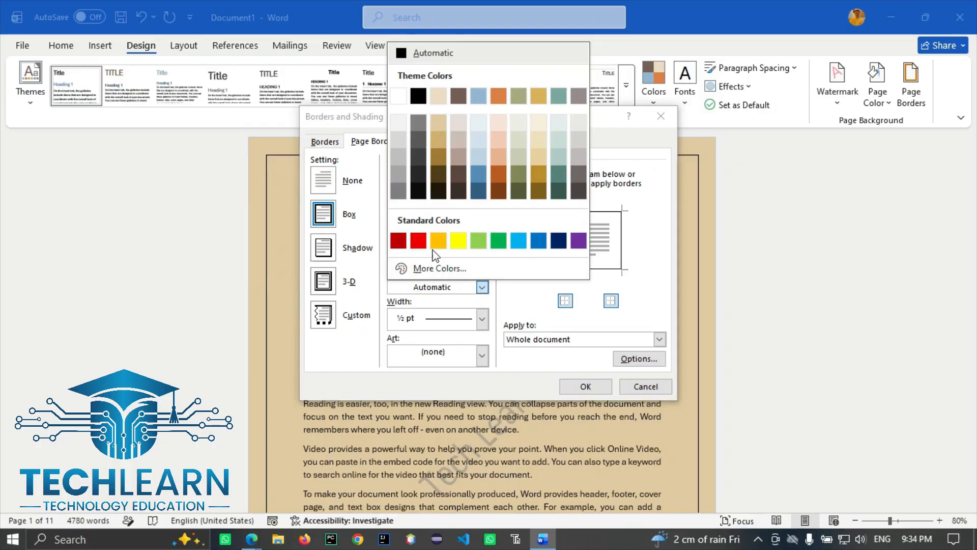
{"action": "left_click", "coordinate": [452, 240]}
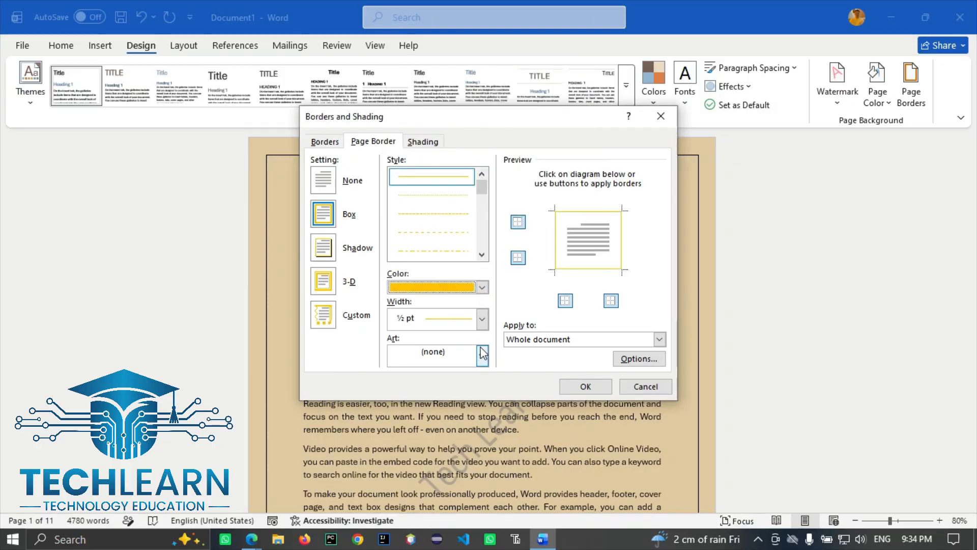
{"action": "left_click", "coordinate": [481, 319]}
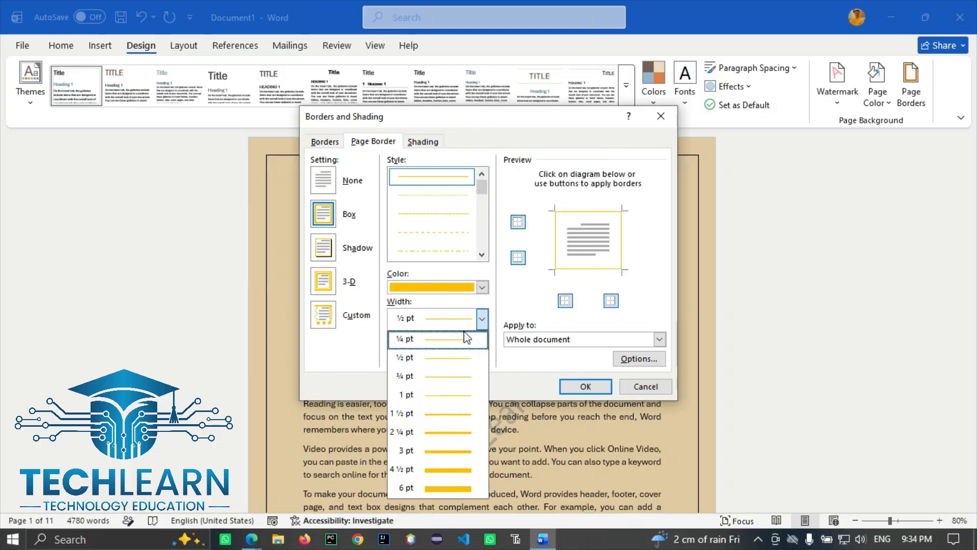
{"action": "left_click", "coordinate": [448, 451]}
{"action": "left_click", "coordinate": [585, 386]}
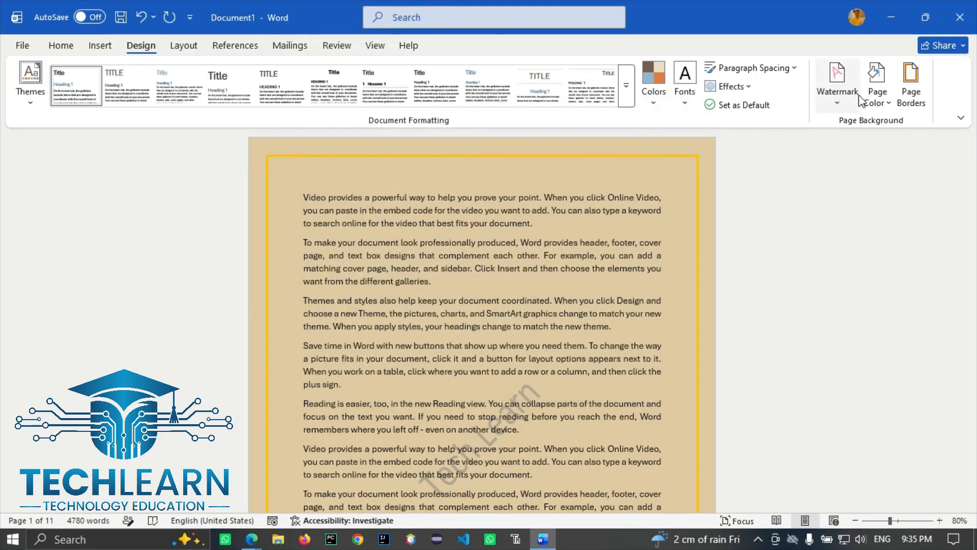
Set the page color to Ice Blue, Accent 1, Darker 25%
{"action": "left_click", "coordinate": [877, 94]}
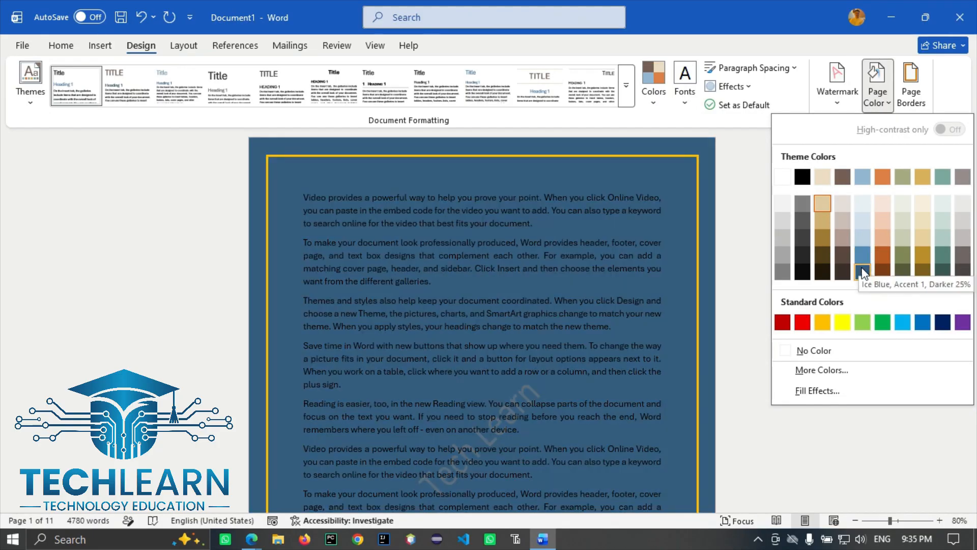
{"action": "left_click", "coordinate": [862, 272]}
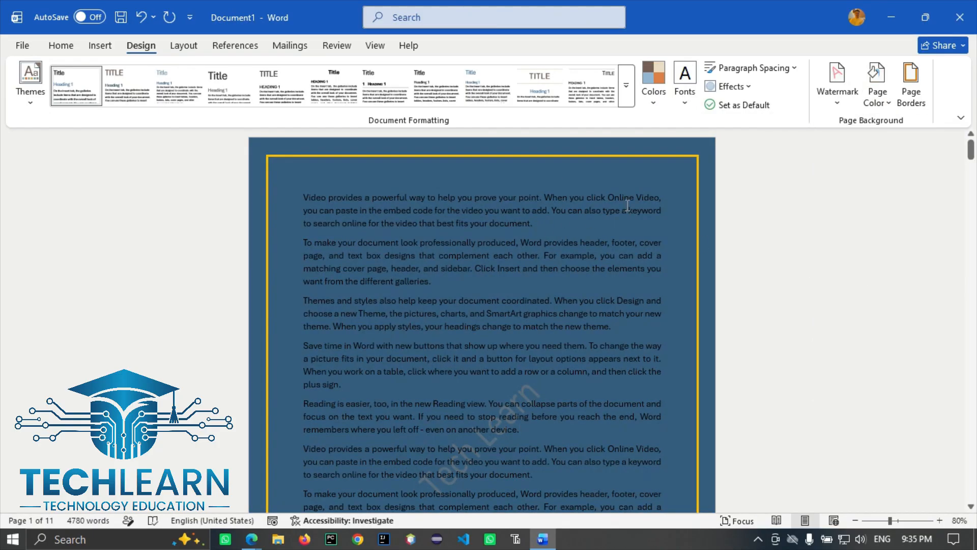
Replace the line page border with the colorful balloon art border on the whole document and check it on the first page
{"action": "left_click", "coordinate": [911, 84]}
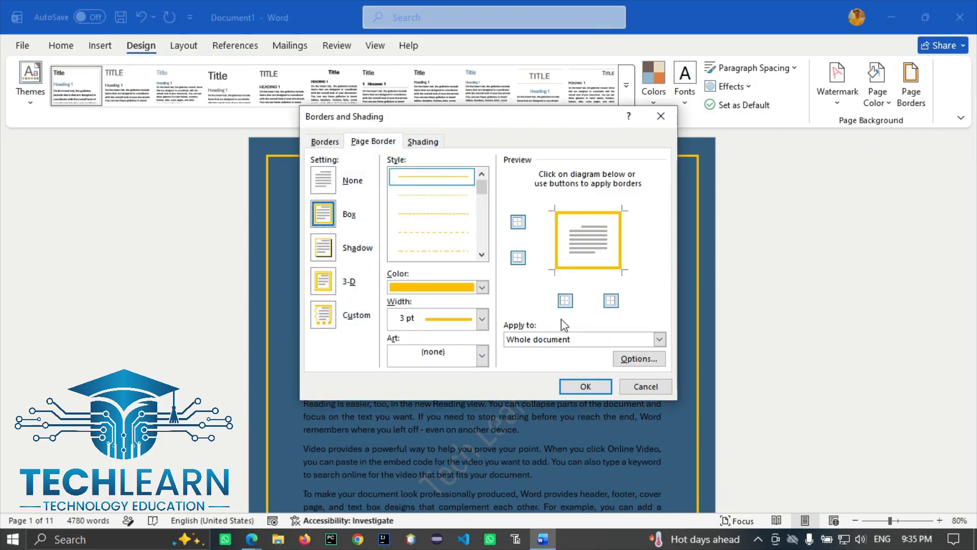
{"action": "left_click", "coordinate": [439, 361]}
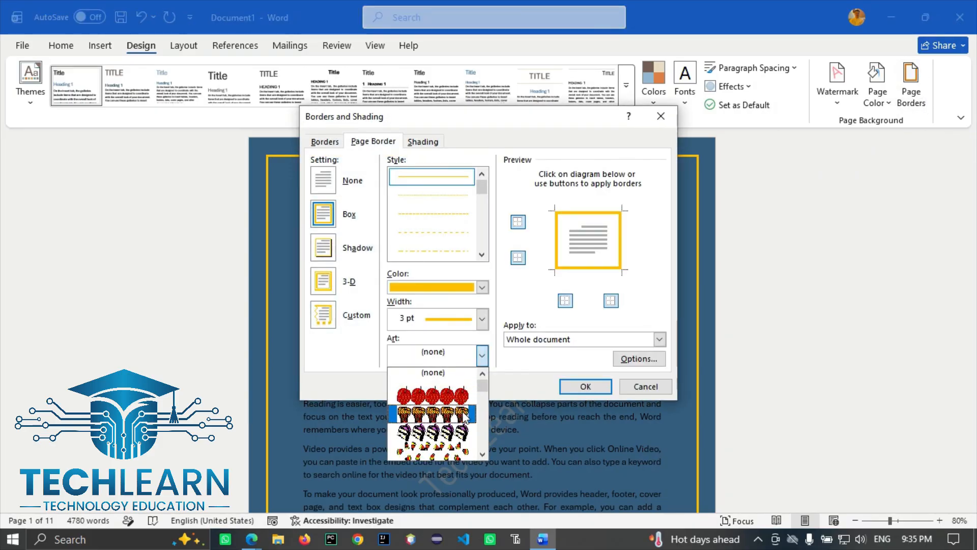
{"action": "scroll", "coordinate": [460, 421], "scroll_direction": "down", "scroll_amount": 10}
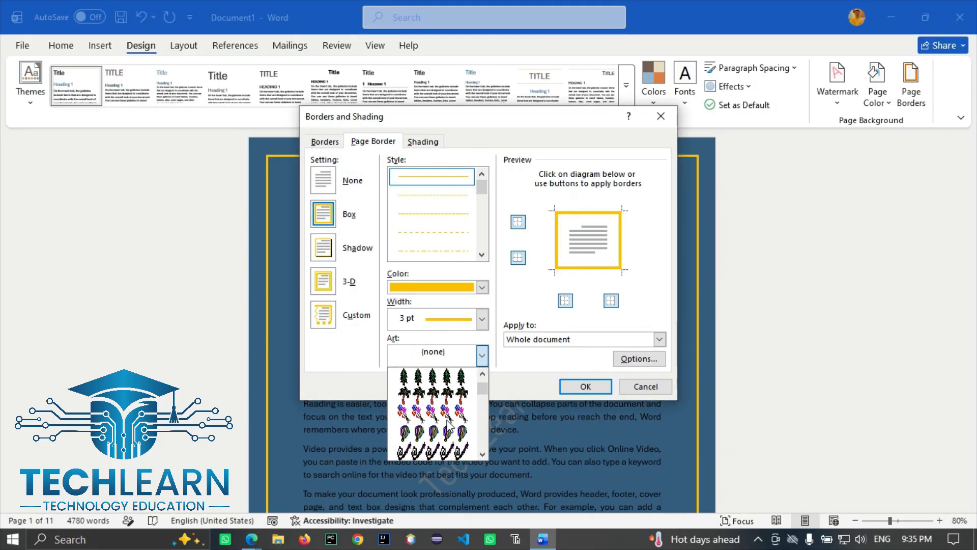
{"action": "scroll", "coordinate": [448, 422], "scroll_direction": "down", "scroll_amount": 5}
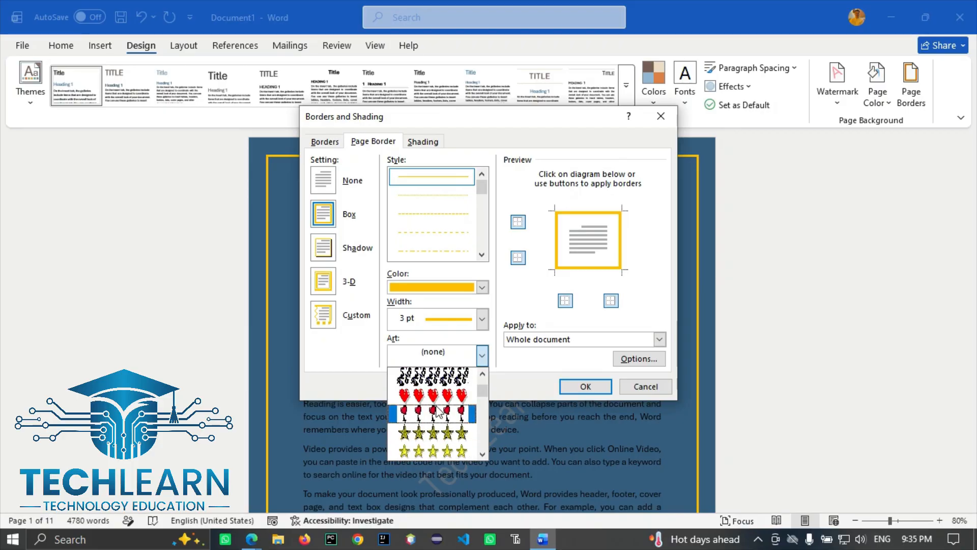
{"action": "scroll", "coordinate": [433, 415], "scroll_direction": "up", "scroll_amount": 3}
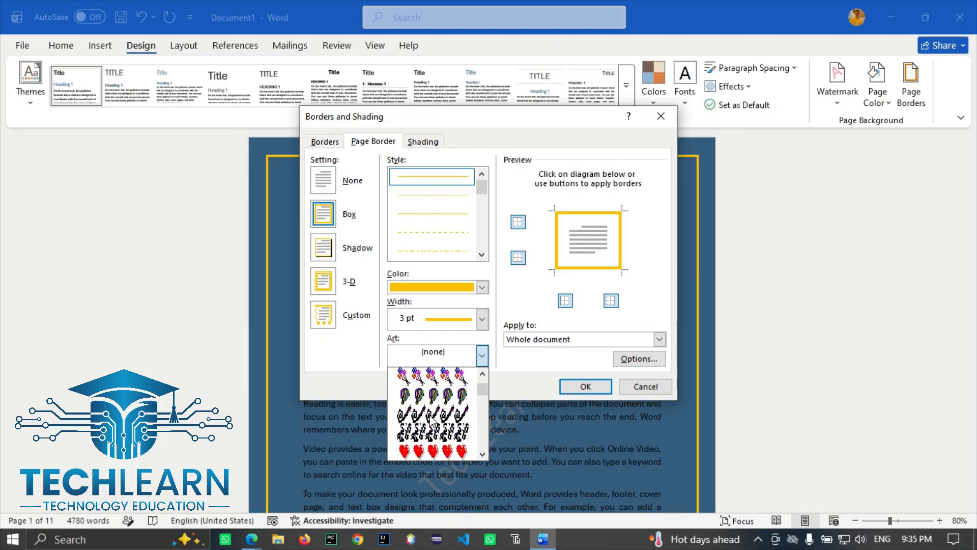
{"action": "left_click", "coordinate": [427, 377]}
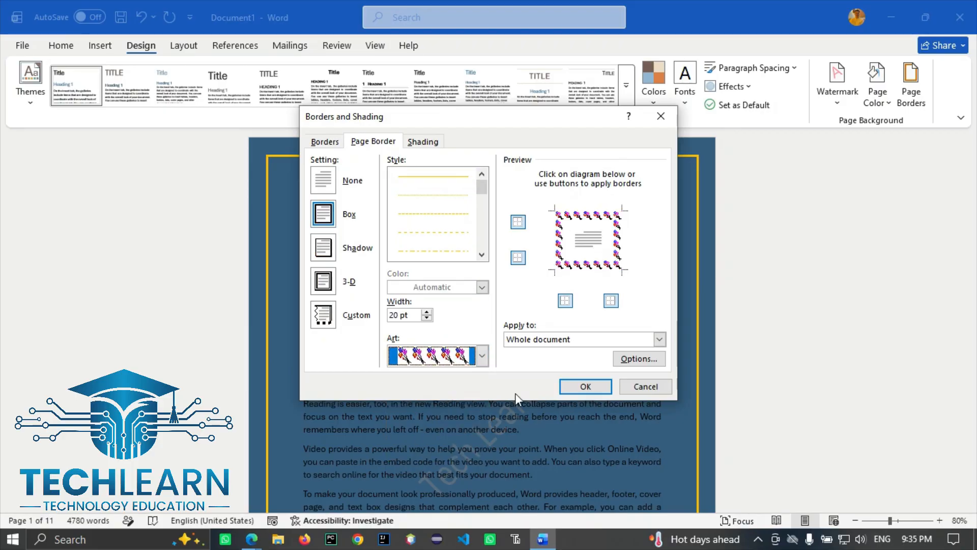
{"action": "left_click", "coordinate": [582, 383]}
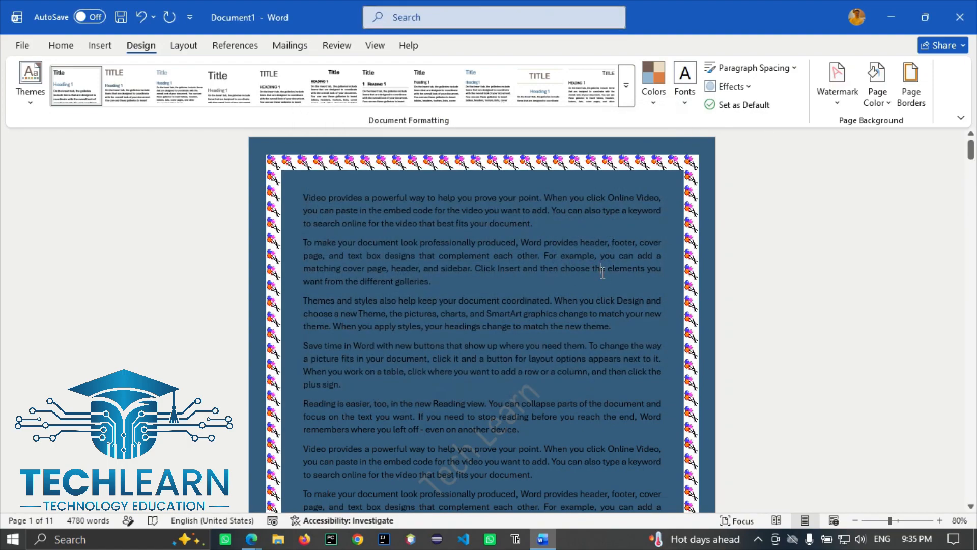
{"action": "scroll", "coordinate": [602, 272], "scroll_direction": "up", "scroll_amount": 3}
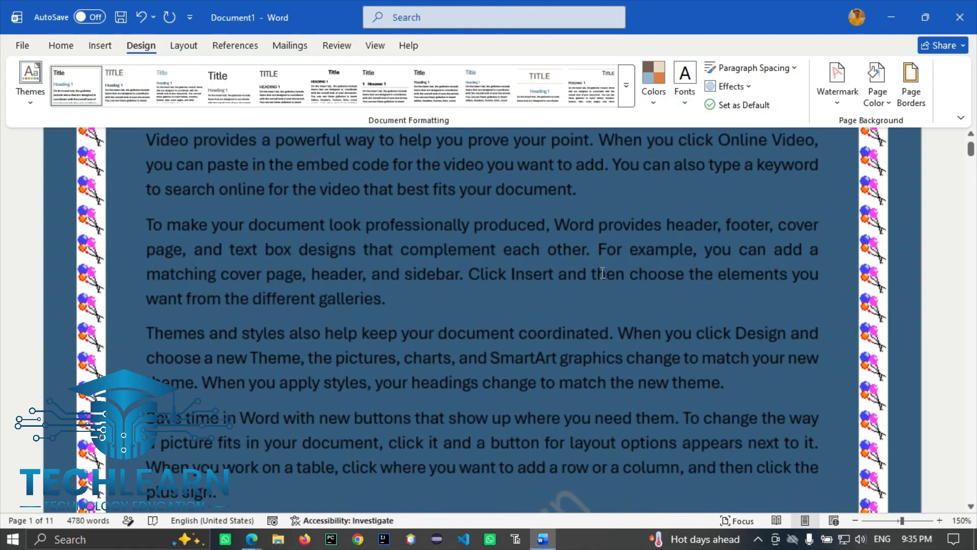
{"action": "scroll", "coordinate": [602, 272], "scroll_direction": "down", "scroll_amount": 3}
{"action": "scroll", "coordinate": [613, 289], "scroll_direction": "down", "scroll_amount": 5}
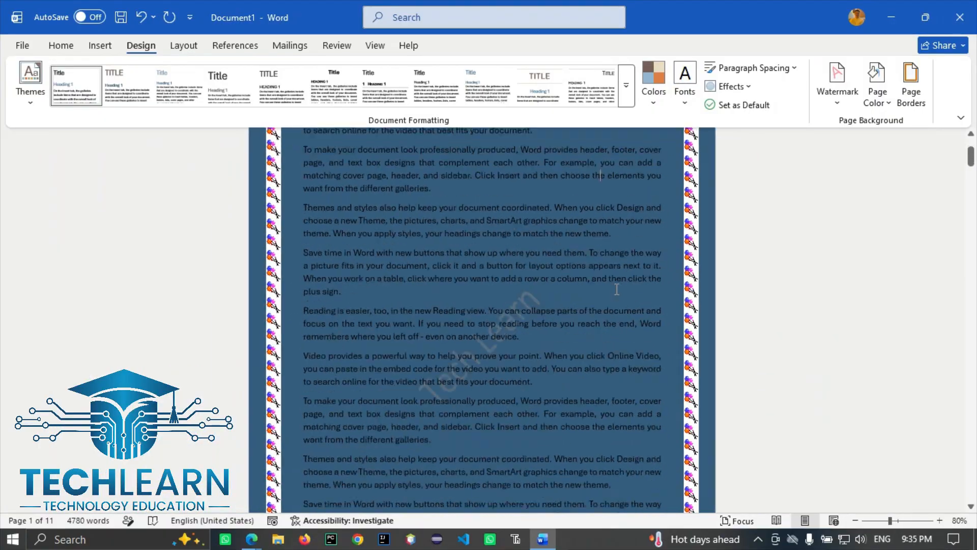
{"action": "scroll", "coordinate": [615, 289], "scroll_direction": "up", "scroll_amount": 8}
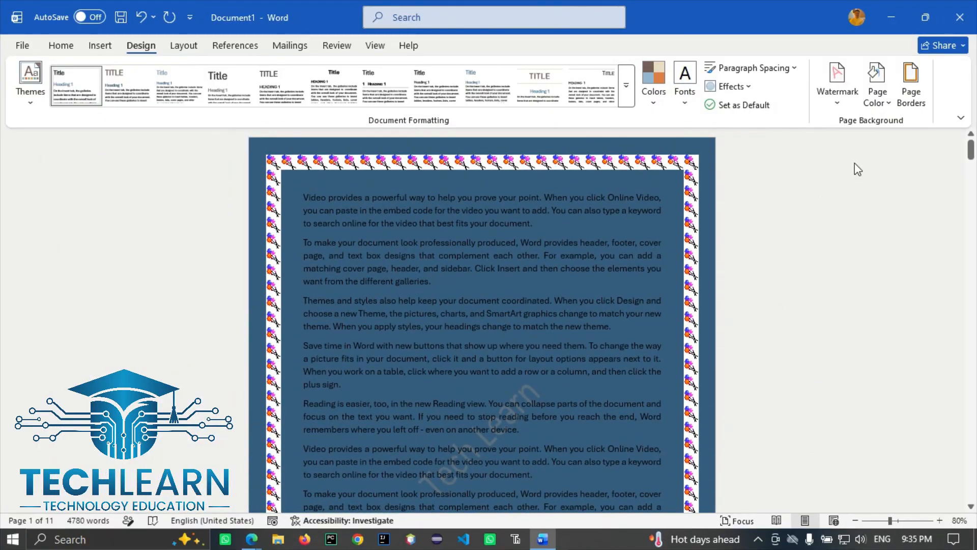
Review the fill and pattern options for paragraph shading and the available shading colors
{"action": "left_click", "coordinate": [911, 84]}
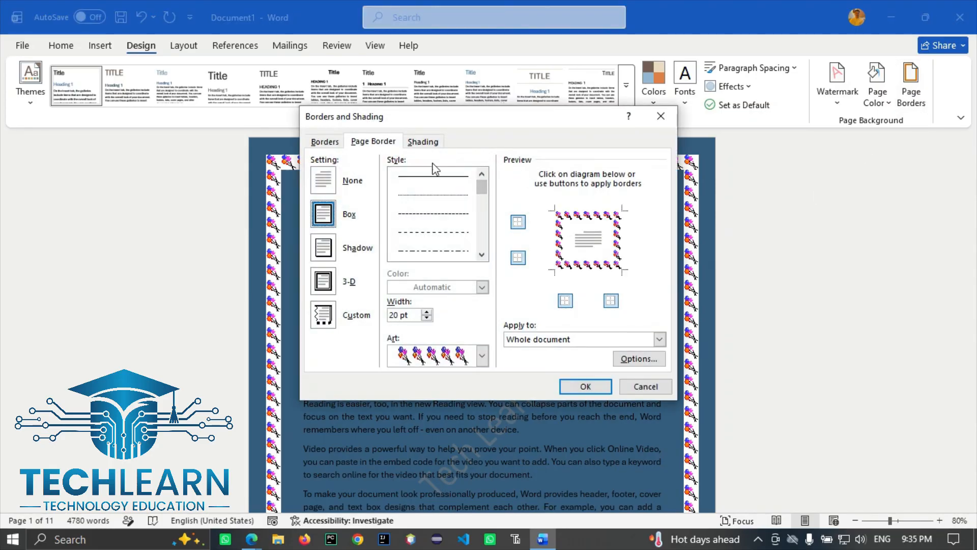
{"action": "left_click", "coordinate": [418, 142]}
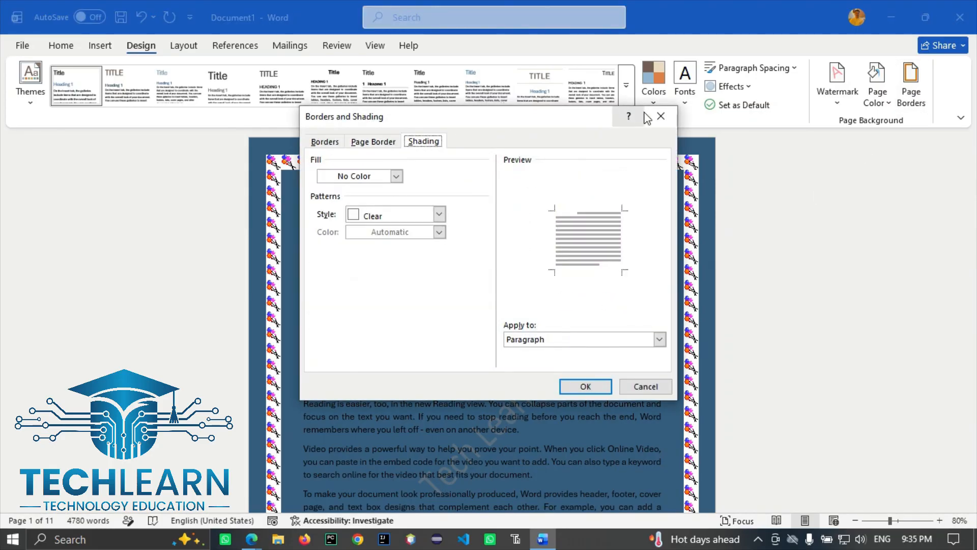
{"action": "left_click", "coordinate": [660, 116]}
{"action": "left_click", "coordinate": [57, 45]}
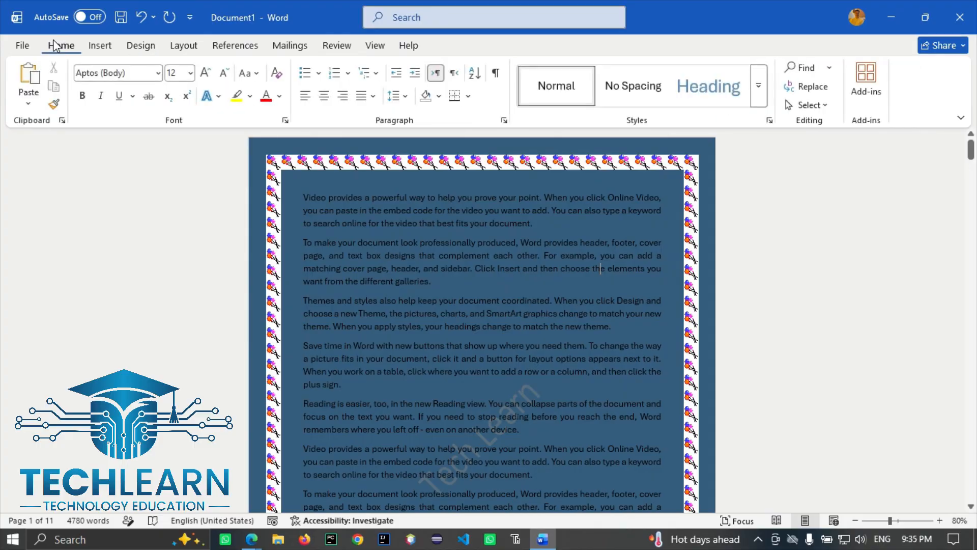
{"action": "left_click", "coordinate": [440, 96]}
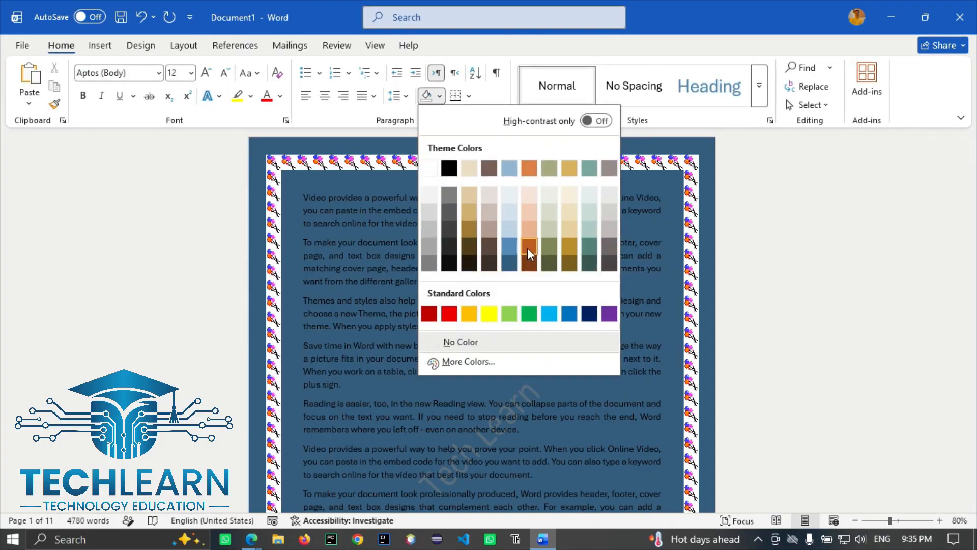
{"action": "left_click", "coordinate": [480, 444]}
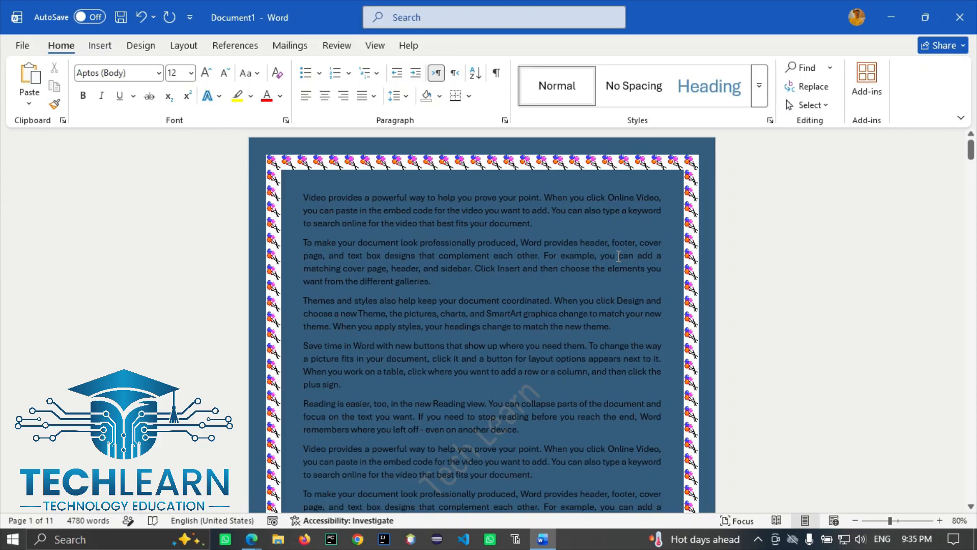
Delete all the text in the document and remove the page border
{"action": "key", "text": "ctrl+a"}
{"action": "key", "text": "Delete"}
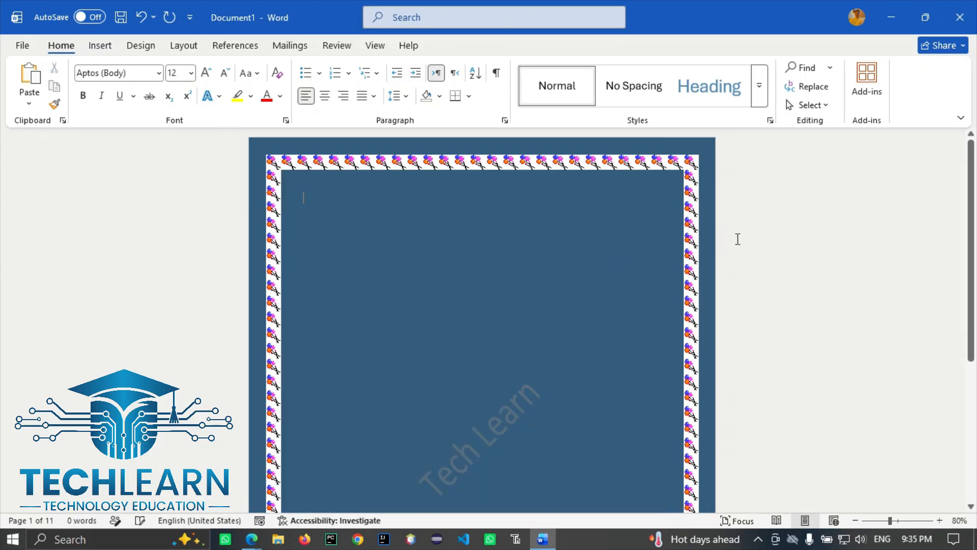
{"action": "left_click", "coordinate": [99, 45]}
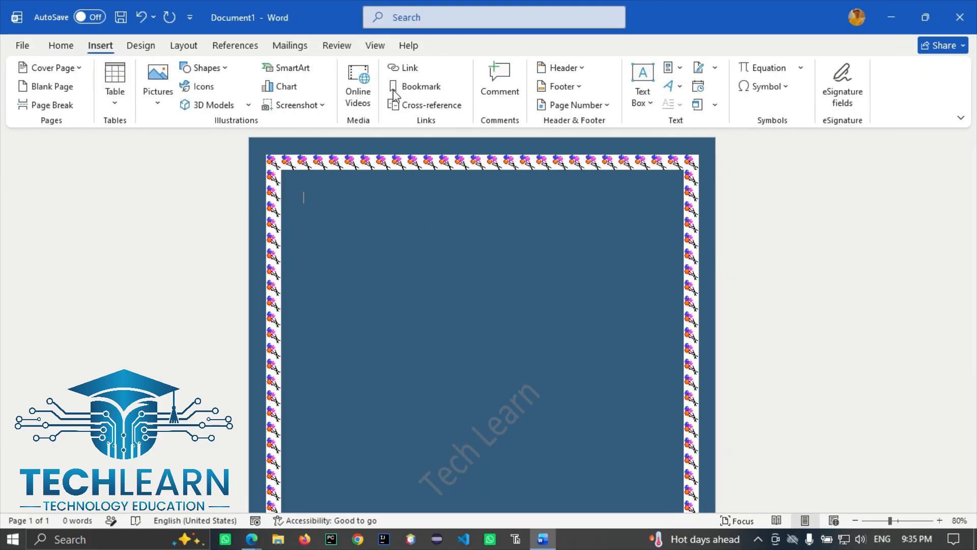
{"action": "left_click", "coordinate": [141, 45]}
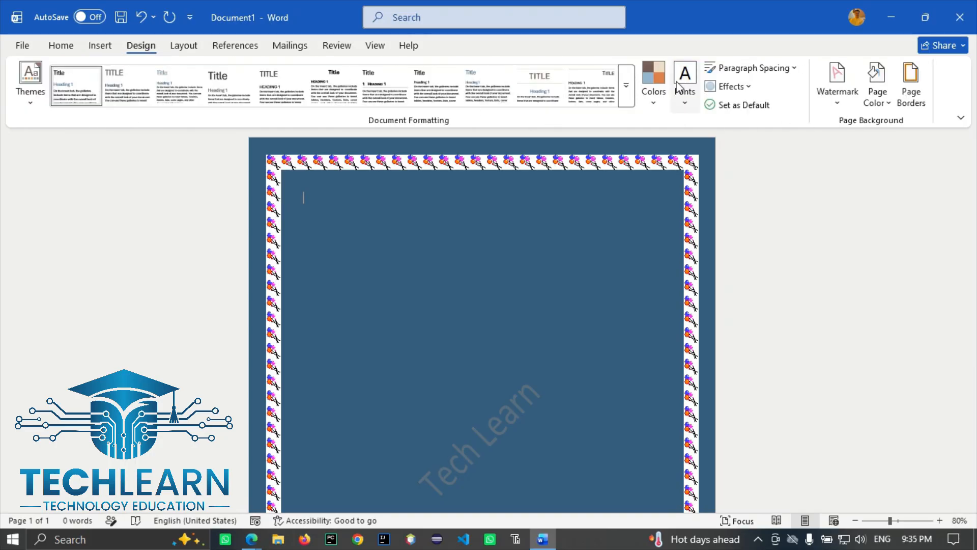
{"action": "left_click", "coordinate": [901, 101]}
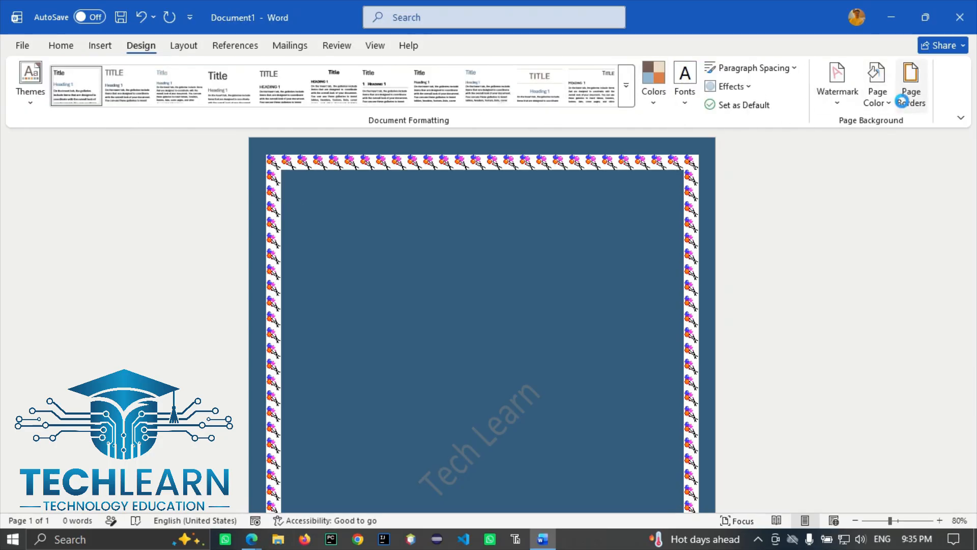
{"action": "left_click", "coordinate": [317, 178]}
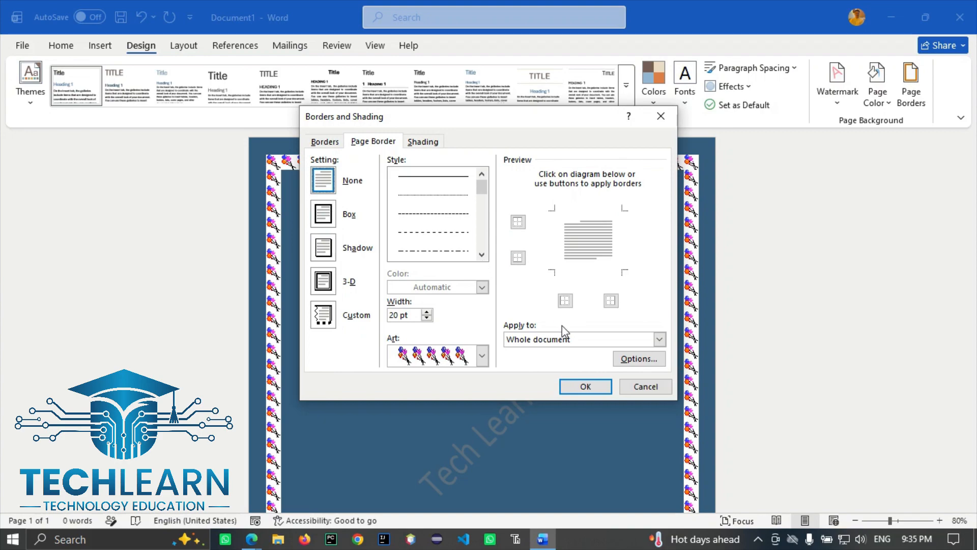
{"action": "left_click", "coordinate": [571, 386]}
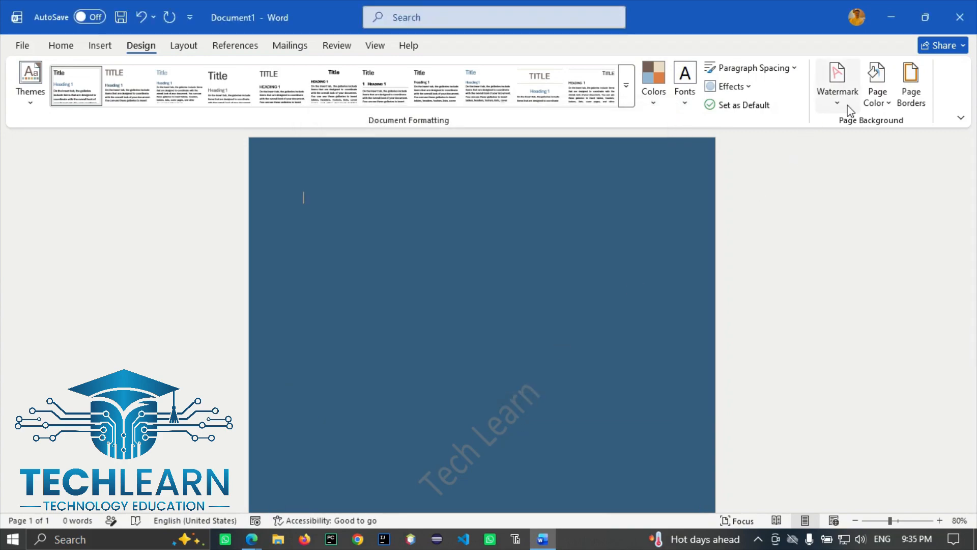
Set the page color to the light tan theme shade
{"action": "left_click", "coordinate": [882, 92]}
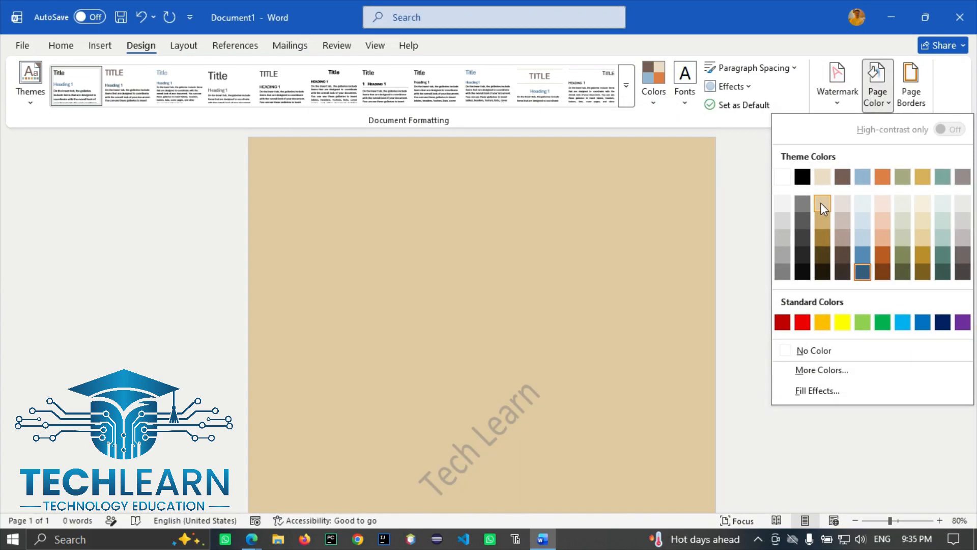
{"action": "left_click", "coordinate": [820, 203]}
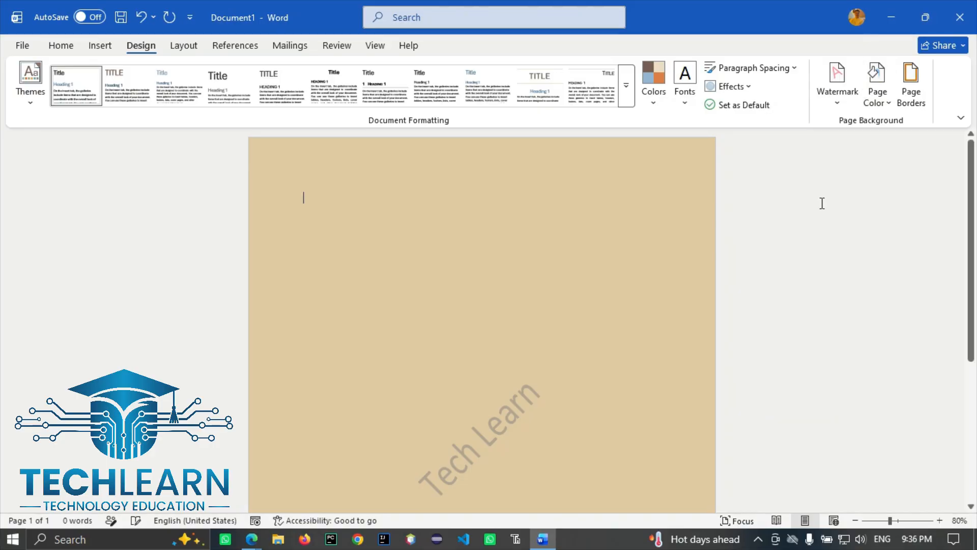
{"action": "scroll", "coordinate": [553, 321], "scroll_direction": "down", "scroll_amount": 1}
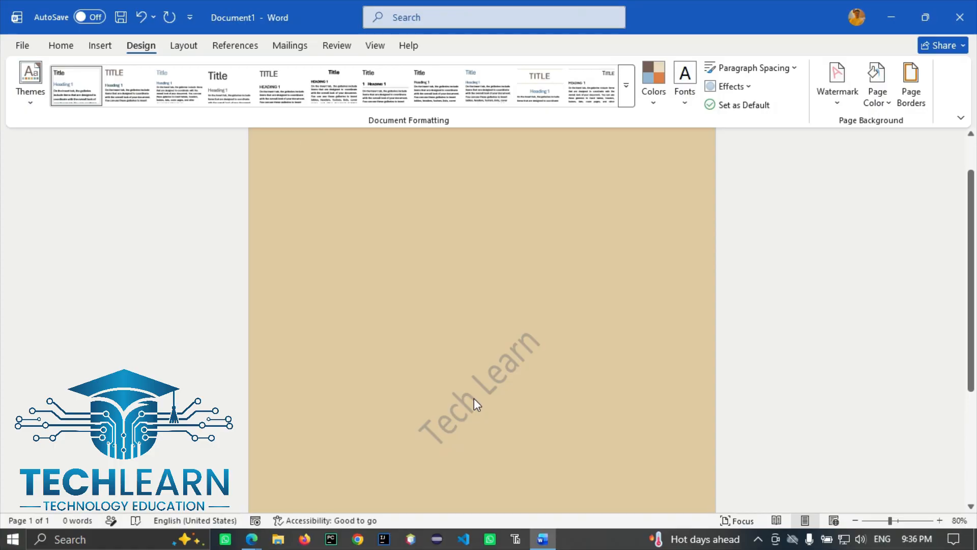
Open the page header for editing and enlarge the Tech Learn watermark to about 2.78" high by 4.22" wide
{"action": "left_click", "coordinate": [835, 100]}
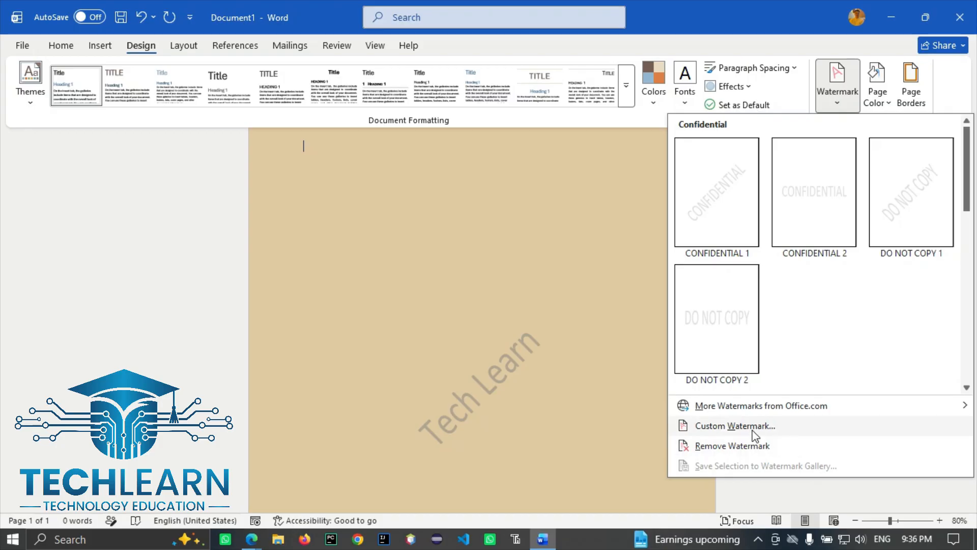
{"action": "left_click", "coordinate": [541, 400]}
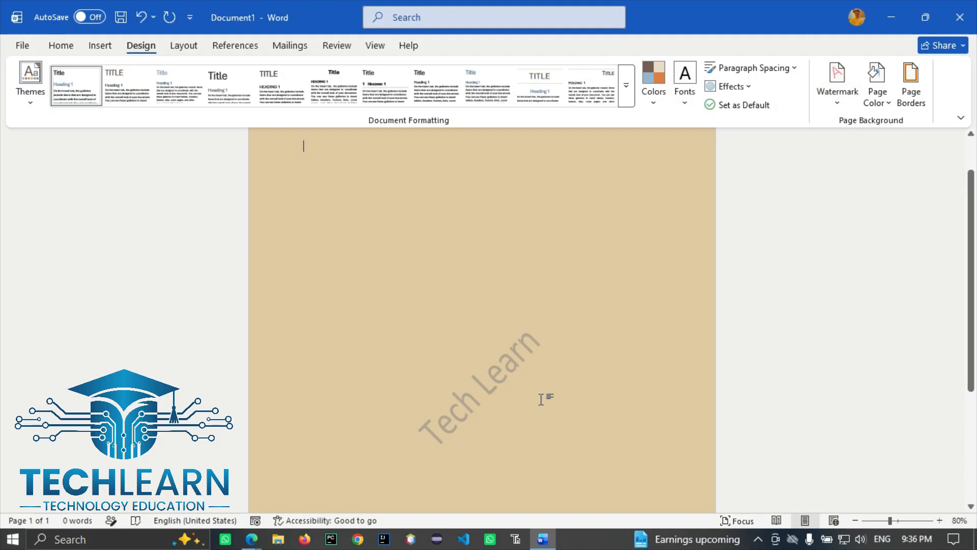
{"action": "scroll", "coordinate": [541, 399], "scroll_direction": "up", "scroll_amount": 2}
{"action": "left_click", "coordinate": [99, 50]}
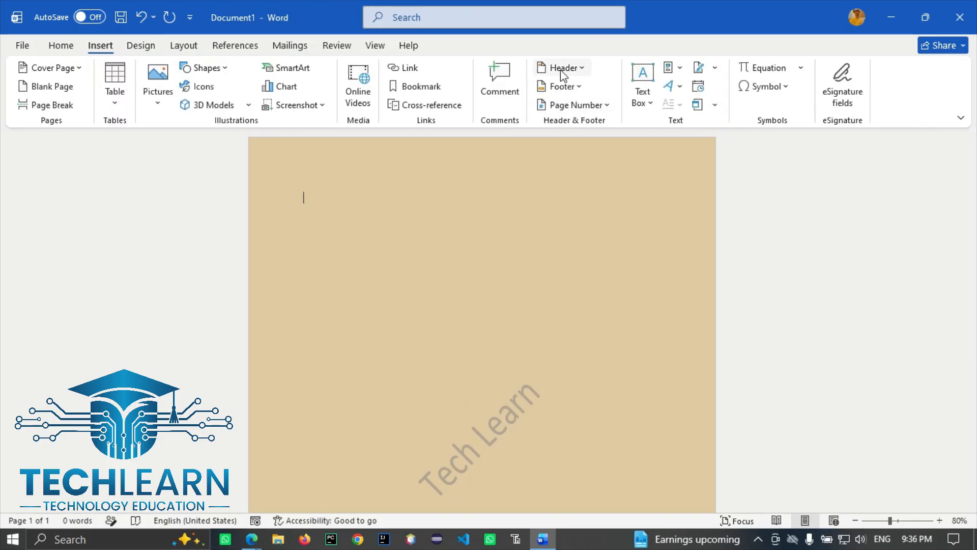
{"action": "double_click", "coordinate": [431, 159]}
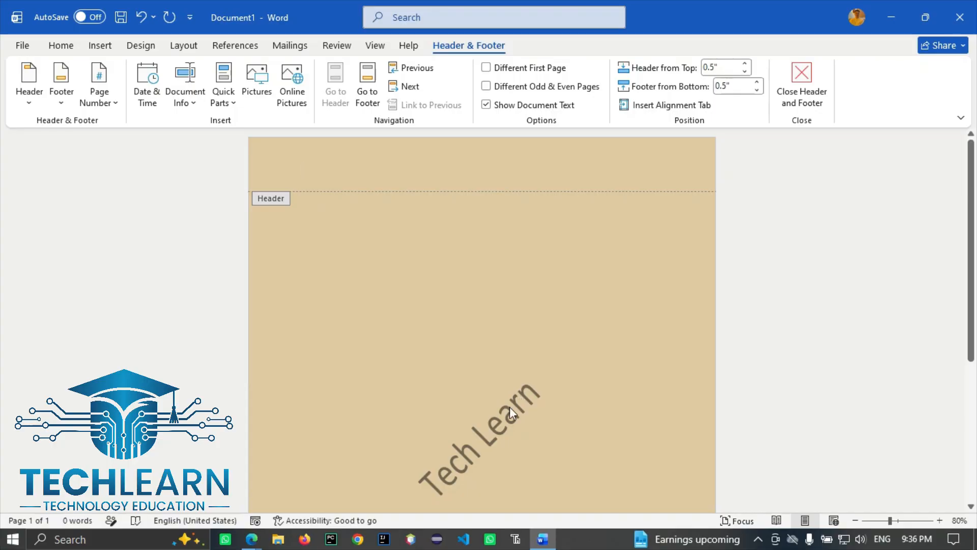
{"action": "left_click", "coordinate": [497, 432]}
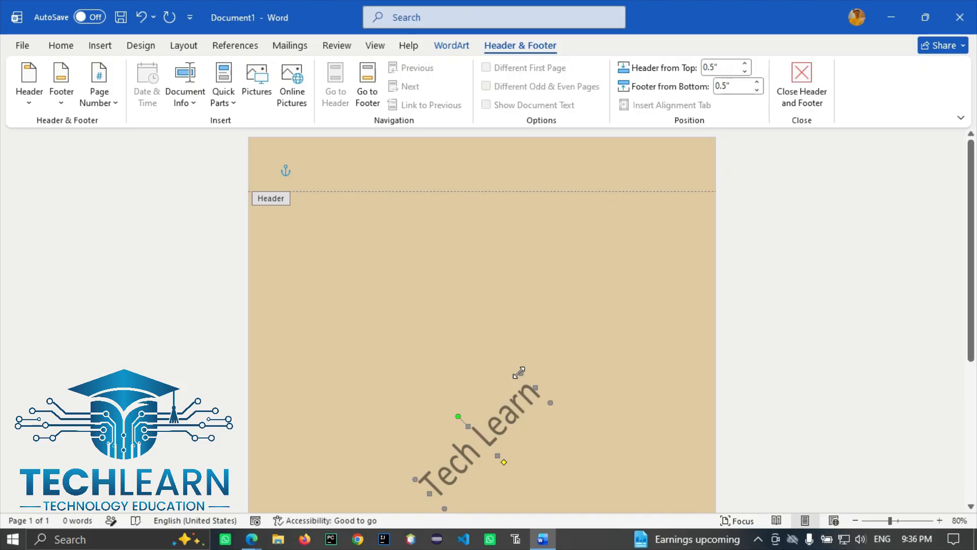
{"action": "left_click_drag", "start_coordinate": [515, 348], "coordinate": [498, 237]}
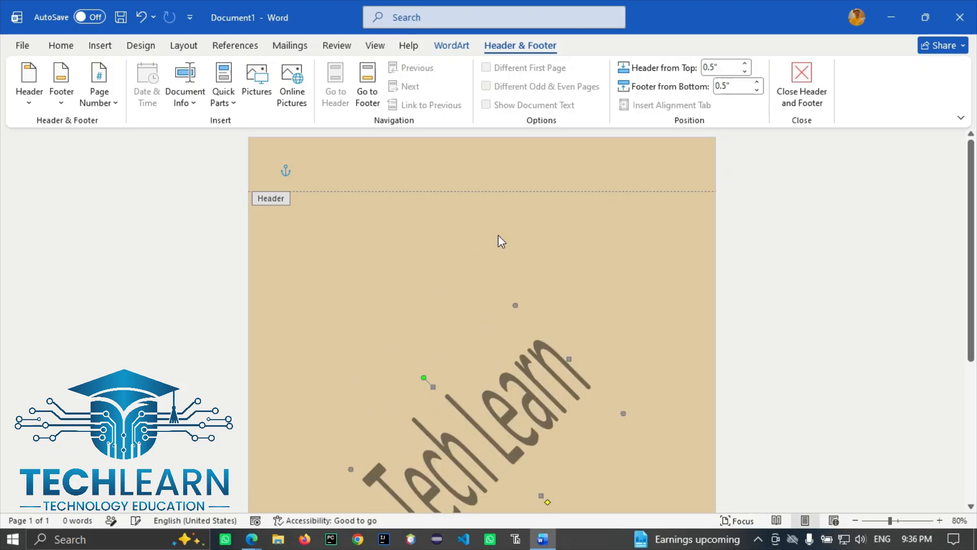
{"action": "scroll", "coordinate": [524, 351], "scroll_direction": "down", "scroll_amount": 2}
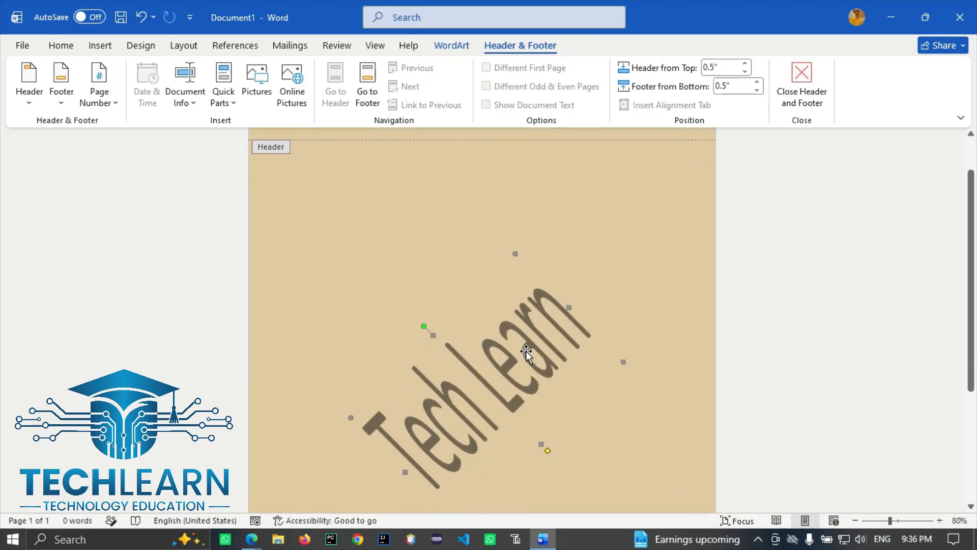
Review the text, font and size settings of the watermark's WordArt
{"action": "left_click", "coordinate": [447, 54]}
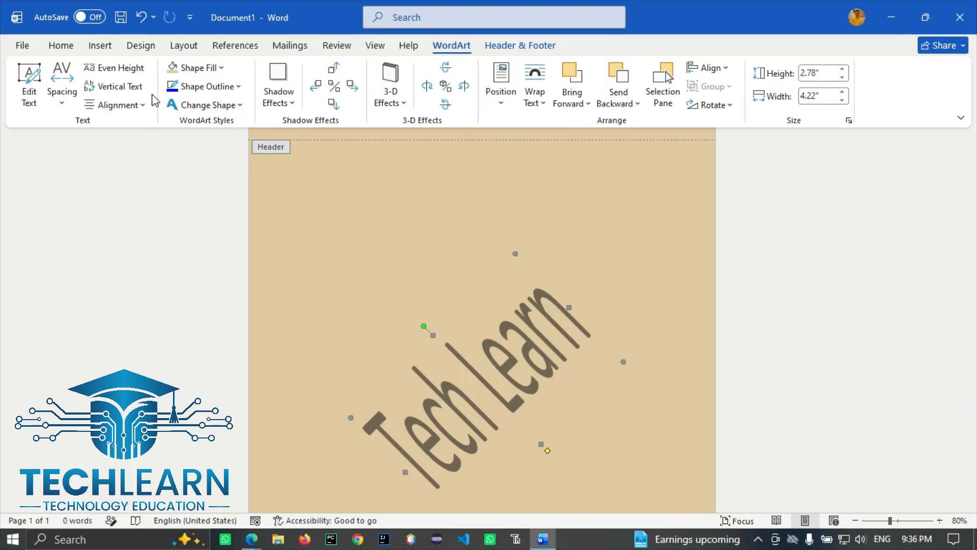
{"action": "left_click", "coordinate": [29, 97]}
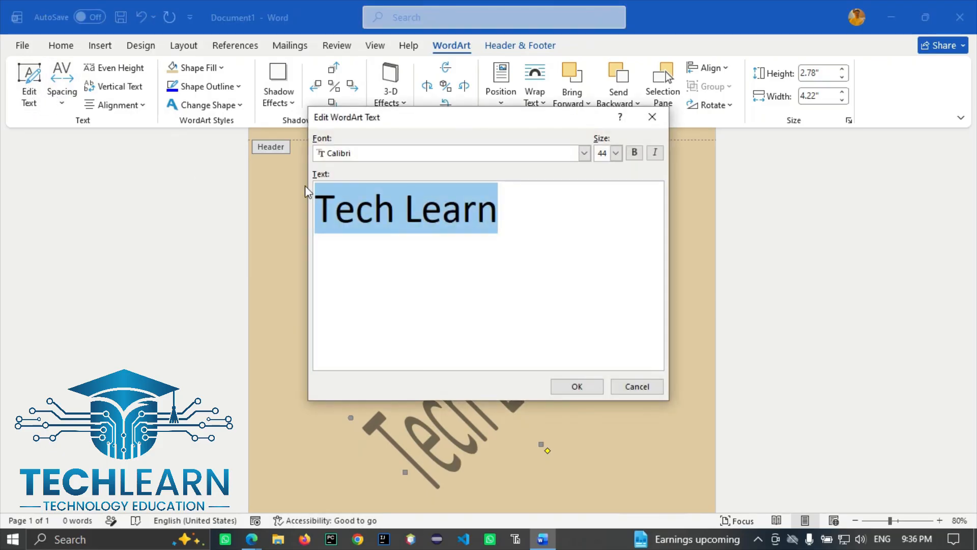
{"action": "left_click", "coordinate": [514, 214]}
{"action": "left_click_drag", "start_coordinate": [515, 214], "coordinate": [340, 224]}
{"action": "left_click", "coordinate": [627, 388]}
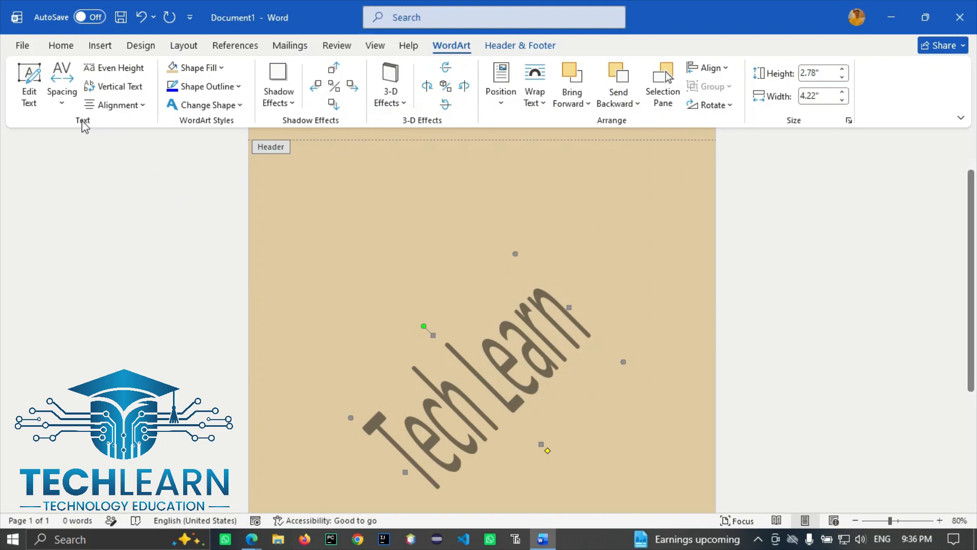
Try Loose character spacing on the watermark, and set the spacing to Tight
{"action": "left_click", "coordinate": [62, 94]}
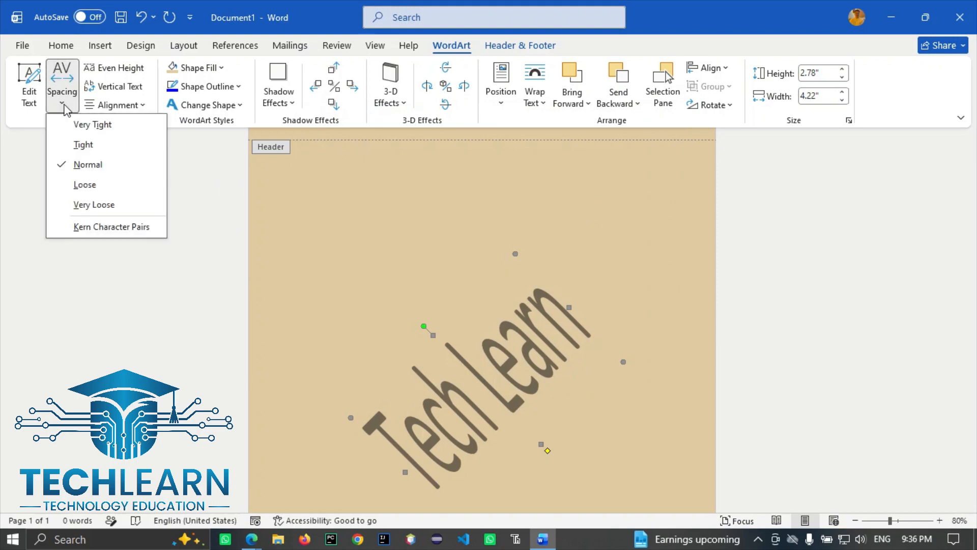
{"action": "left_click", "coordinate": [89, 187]}
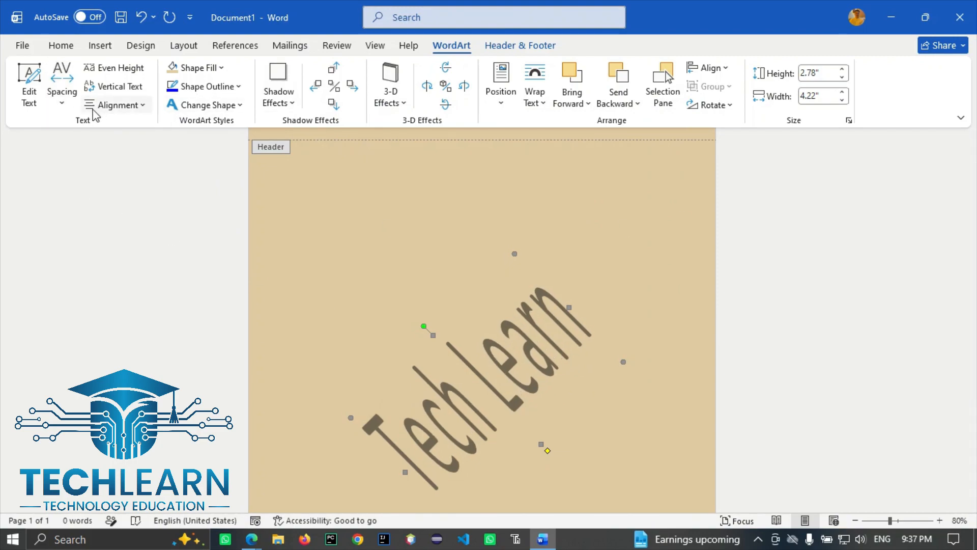
{"action": "left_click", "coordinate": [62, 94]}
{"action": "left_click", "coordinate": [95, 148]}
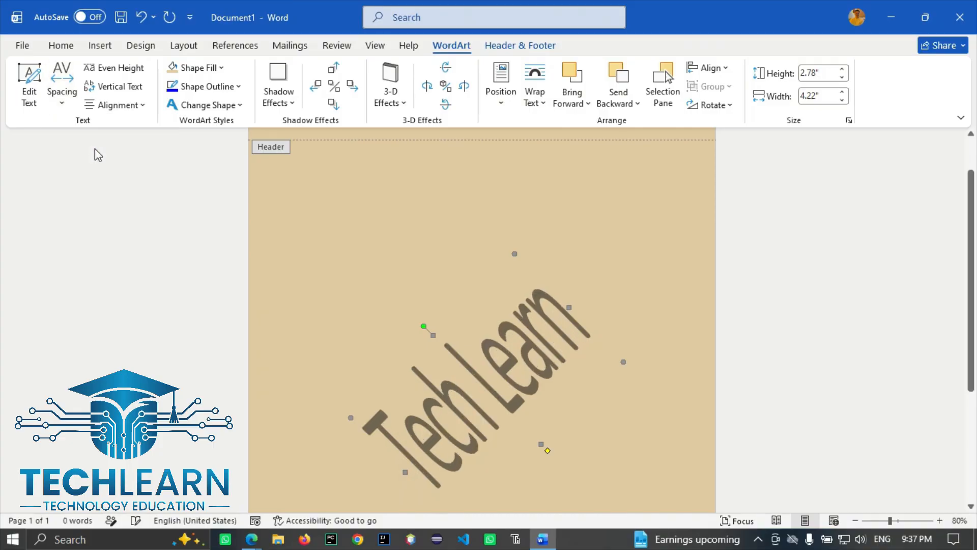
Try the Even Height and Vertical Text settings on the watermark, and view its alignment options
{"action": "left_click", "coordinate": [132, 74]}
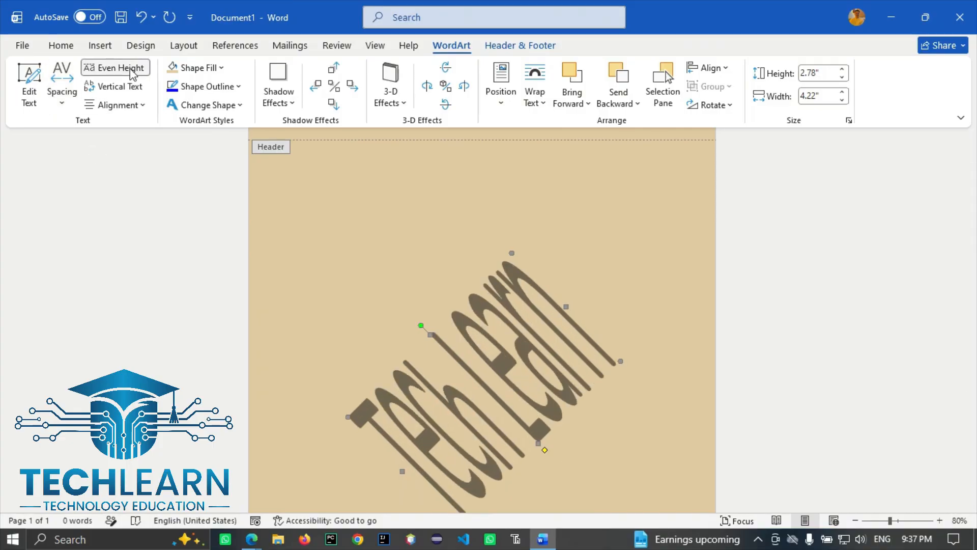
{"action": "left_click", "coordinate": [131, 74]}
{"action": "left_click", "coordinate": [132, 74]}
{"action": "left_click", "coordinate": [131, 74]}
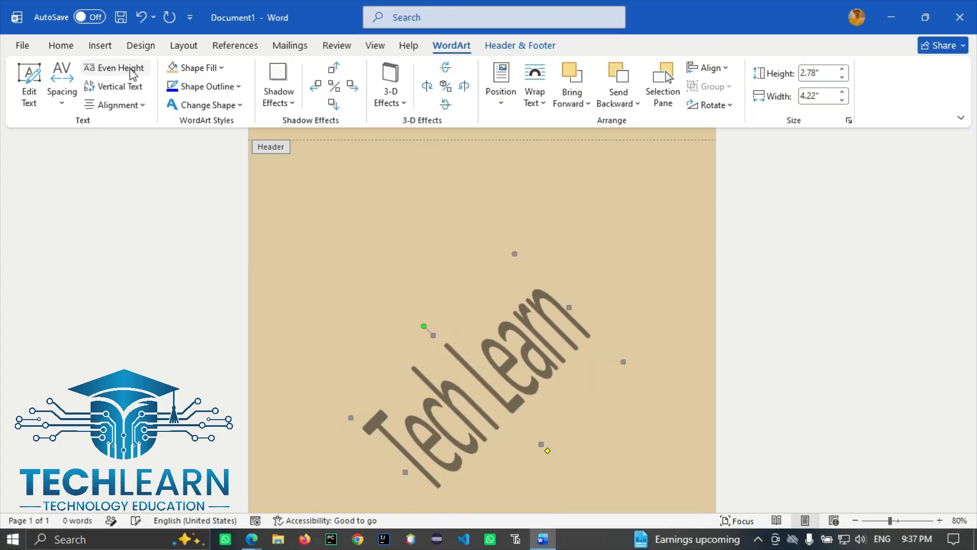
{"action": "left_click", "coordinate": [111, 89]}
{"action": "left_click", "coordinate": [112, 89]}
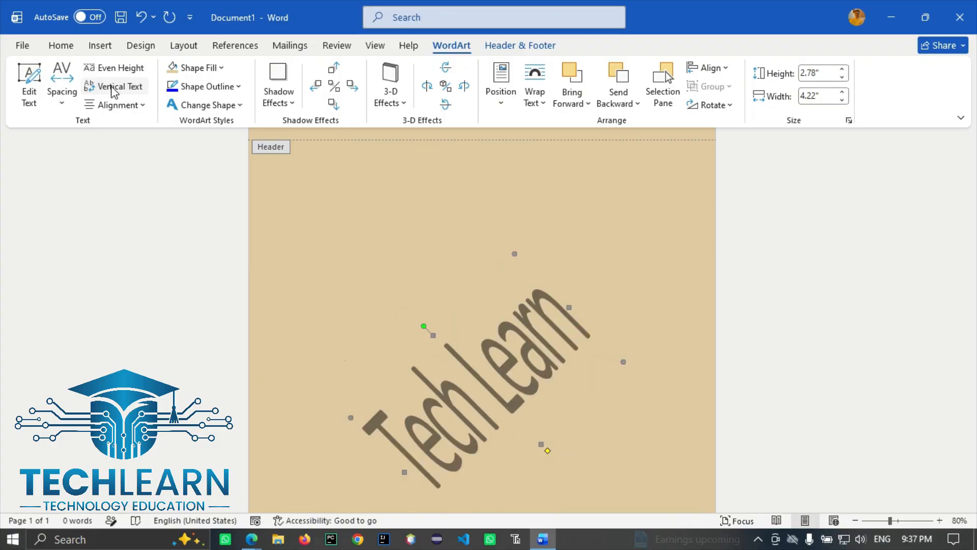
{"action": "left_click", "coordinate": [116, 104]}
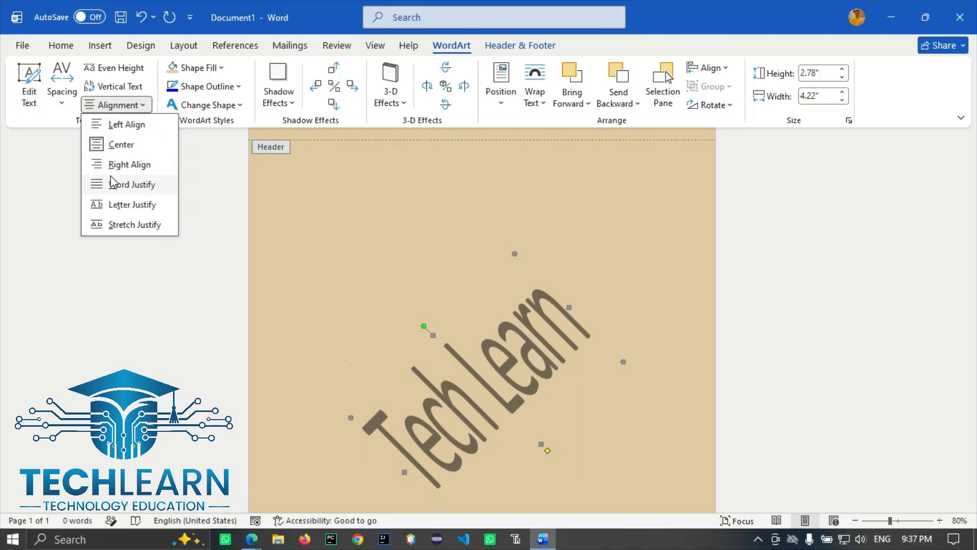
Fill the watermark lettering with a darker tan theme shade and give it a dark black-column theme outline
{"action": "left_click", "coordinate": [195, 70]}
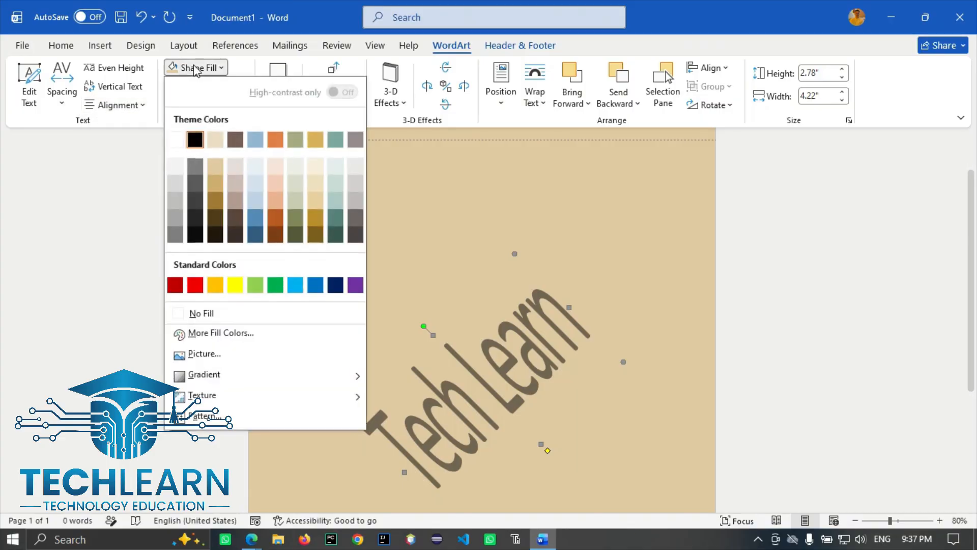
{"action": "left_click", "coordinate": [222, 206]}
{"action": "left_click", "coordinate": [193, 88]}
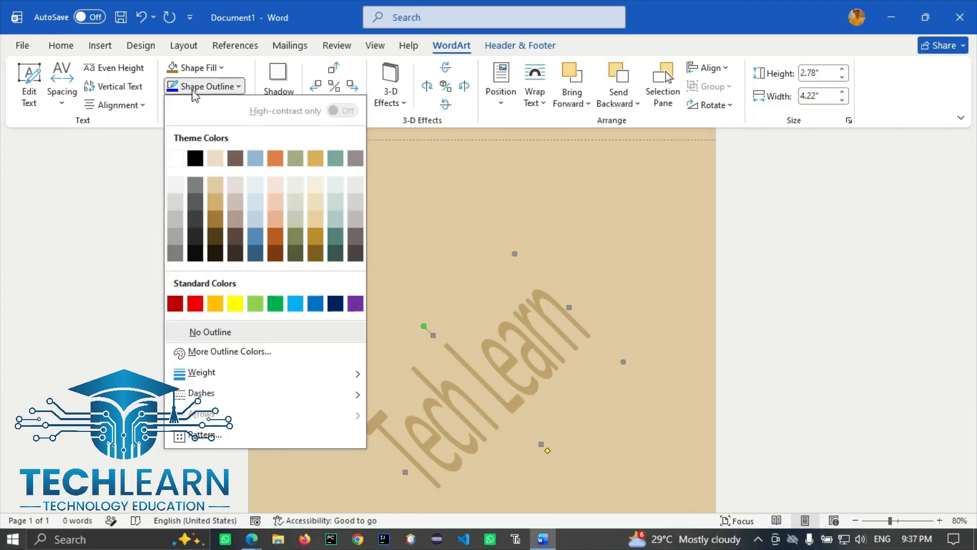
{"action": "left_click", "coordinate": [196, 237]}
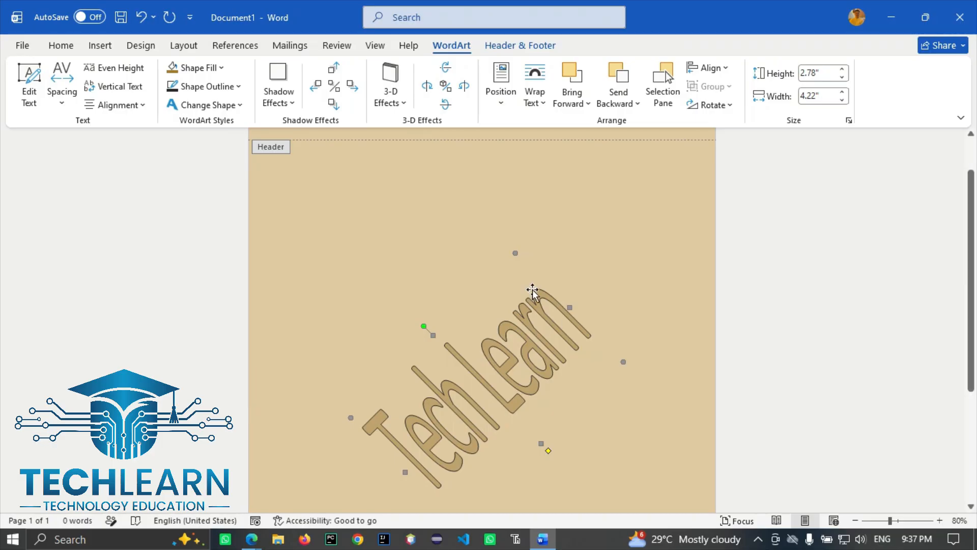
Apply the second drop shadow style to the watermark, try a perspective 3-D effect, and set the first Parallel 3-D style
{"action": "left_click", "coordinate": [279, 94]}
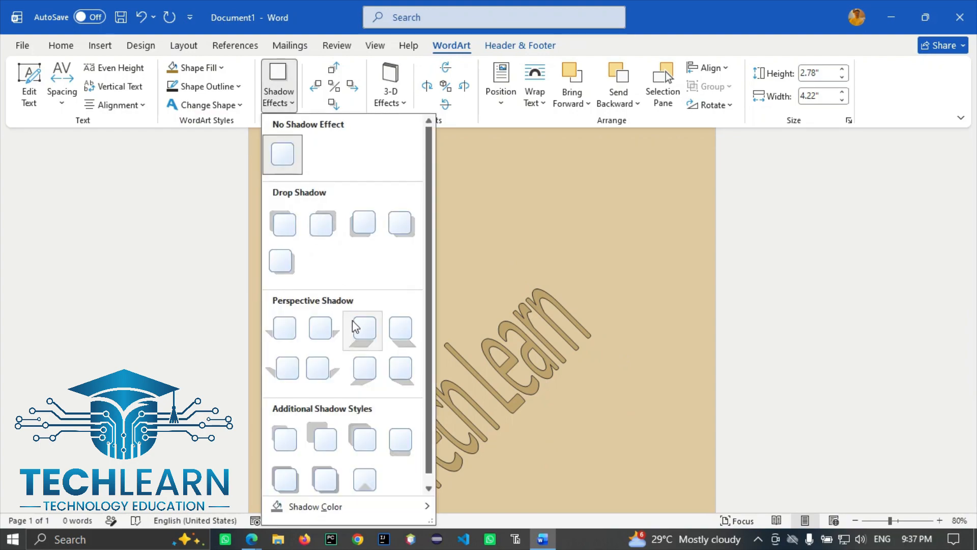
{"action": "left_click", "coordinate": [320, 237]}
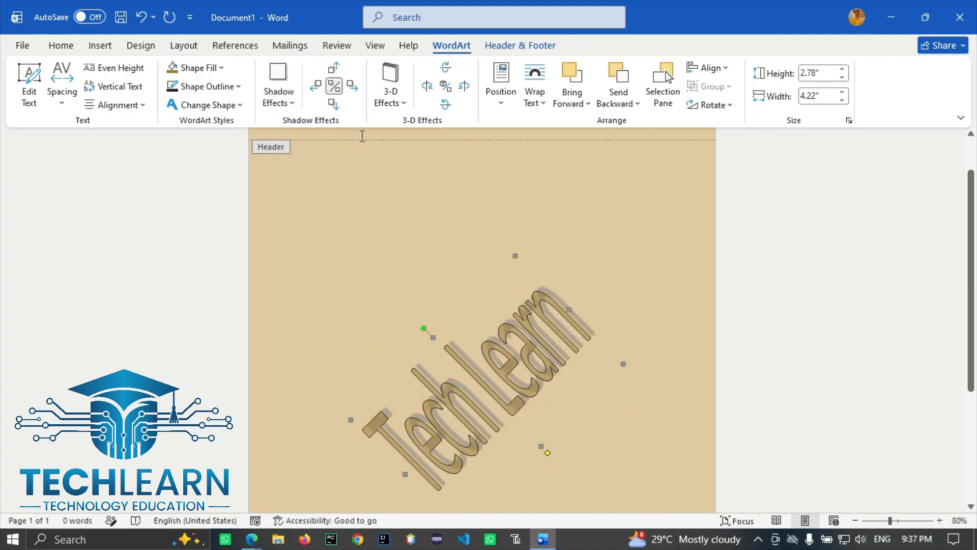
{"action": "left_click", "coordinate": [391, 92]}
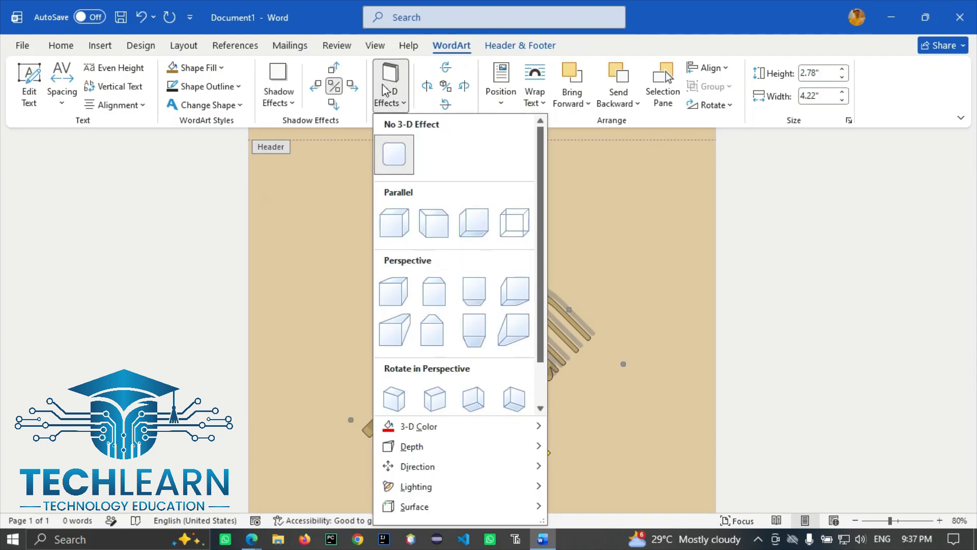
{"action": "left_click", "coordinate": [466, 326]}
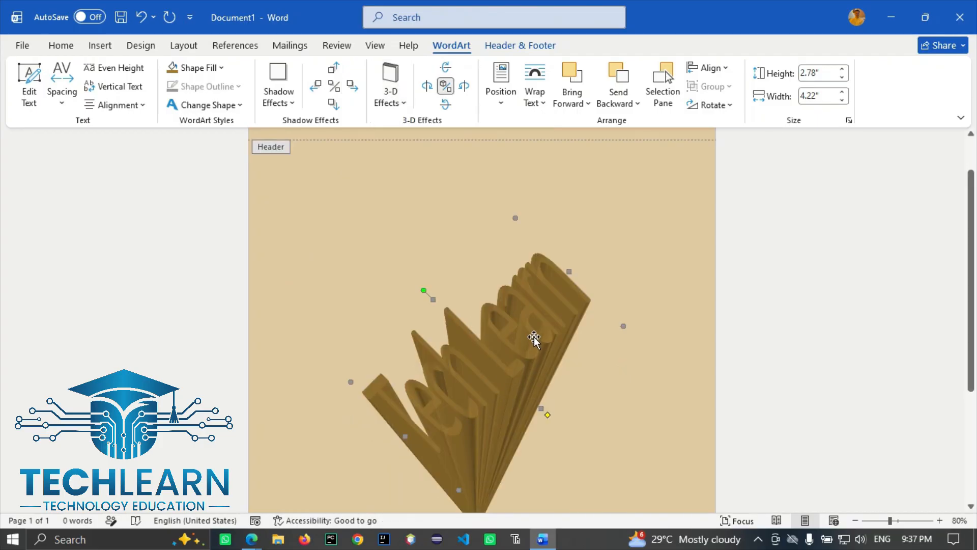
{"action": "left_click", "coordinate": [402, 98]}
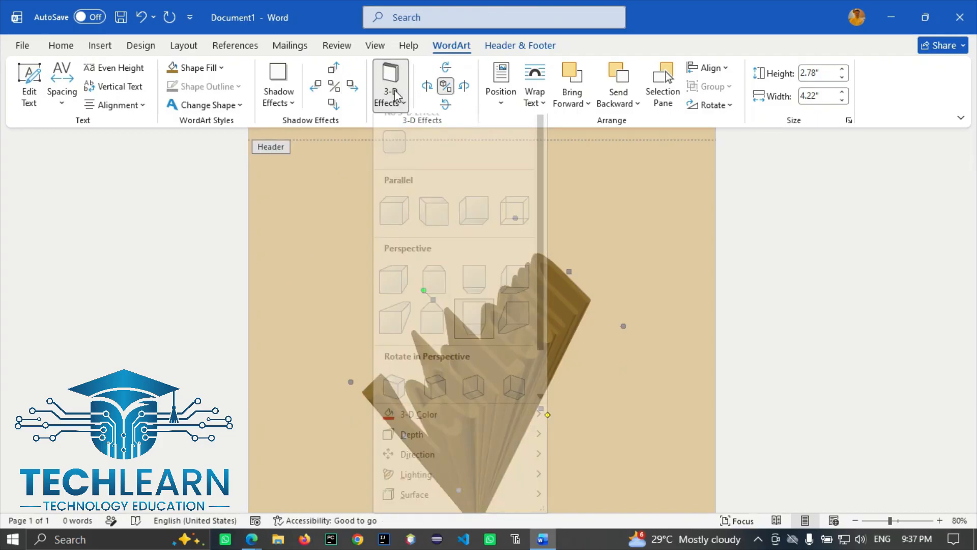
{"action": "left_click", "coordinate": [410, 219]}
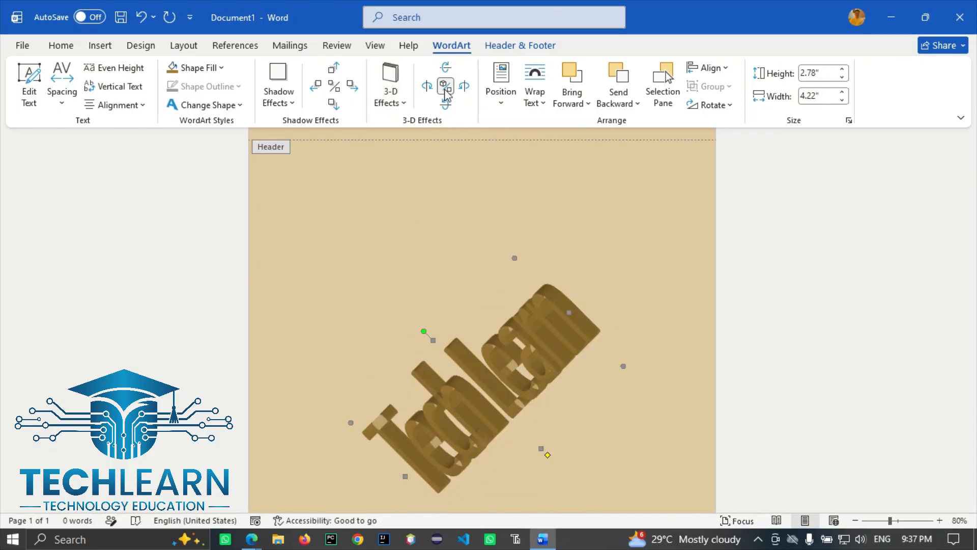
Tilt the watermark's 3-D effect right, up, left and down to adjust its angle, and leave header editing
{"action": "left_click", "coordinate": [465, 90]}
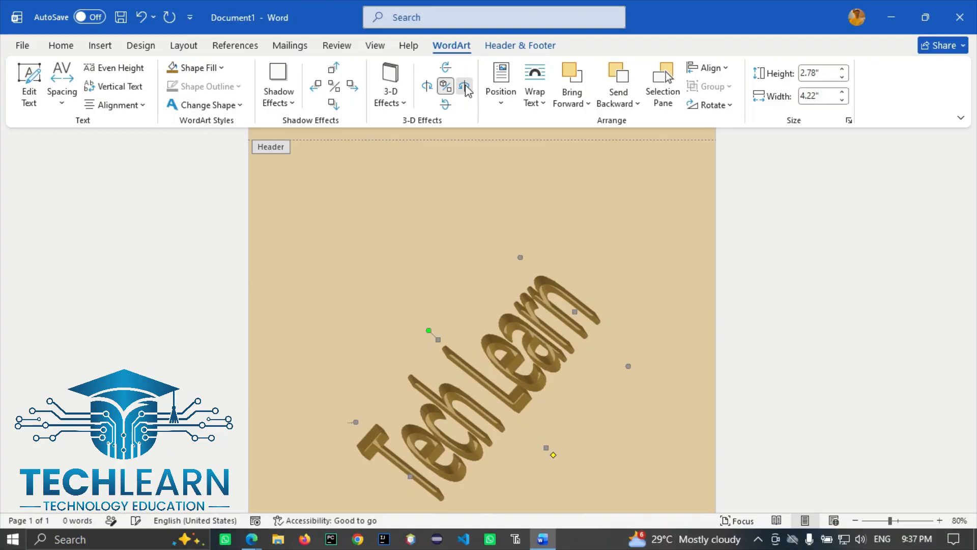
{"action": "left_click", "coordinate": [445, 73]}
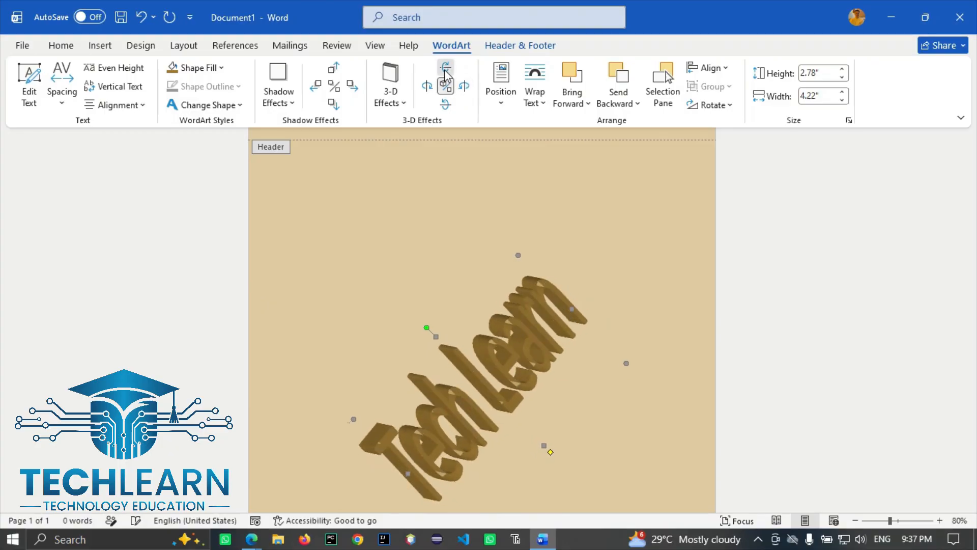
{"action": "left_click", "coordinate": [445, 73]}
{"action": "left_click", "coordinate": [446, 73]}
{"action": "left_click", "coordinate": [445, 73]}
{"action": "left_click", "coordinate": [445, 73]}
{"action": "left_click", "coordinate": [445, 72]}
{"action": "left_click", "coordinate": [446, 73]}
{"action": "left_click", "coordinate": [445, 73]}
{"action": "left_click", "coordinate": [427, 87]}
{"action": "left_click", "coordinate": [427, 86]}
{"action": "left_click", "coordinate": [428, 86]}
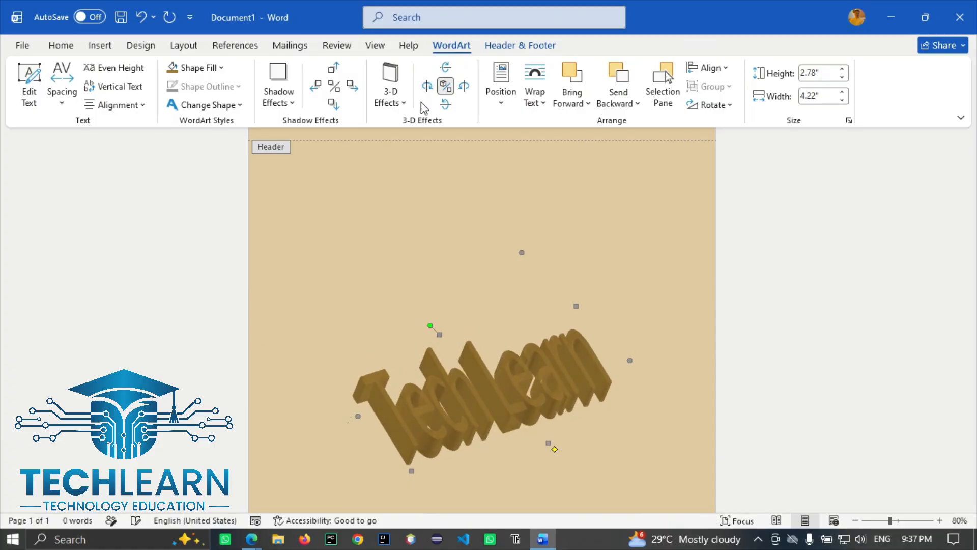
{"action": "left_click", "coordinate": [443, 106]}
{"action": "left_click", "coordinate": [443, 106]}
{"action": "left_click", "coordinate": [443, 106]}
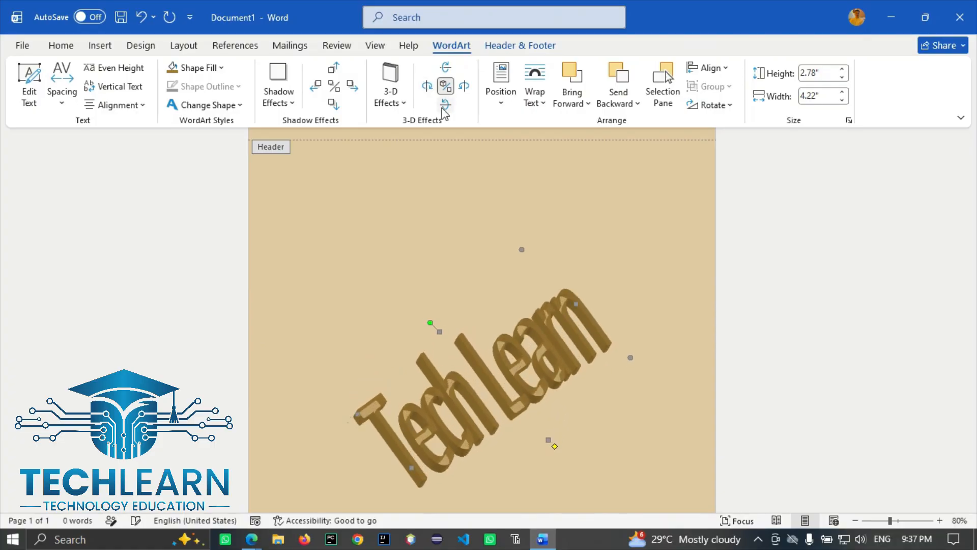
{"action": "left_click", "coordinate": [443, 106]}
{"action": "double_click", "coordinate": [626, 296]}
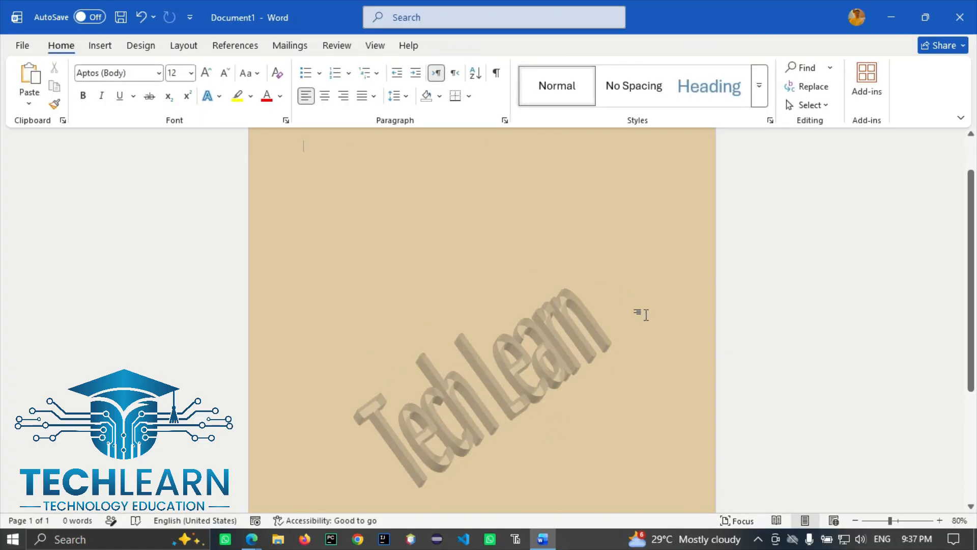
Check the restyled watermark across the page and open the watermark options
{"action": "scroll", "coordinate": [657, 353], "scroll_direction": "down", "scroll_amount": 5}
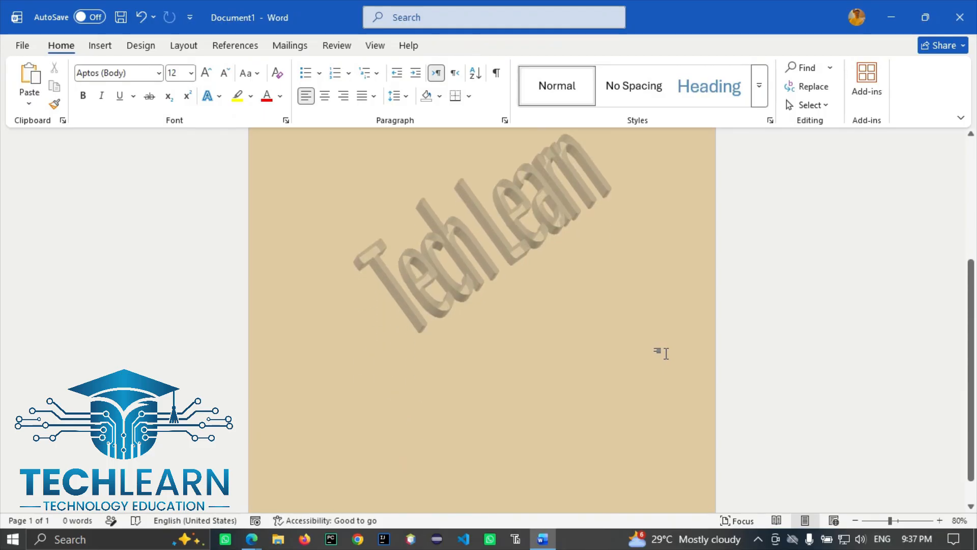
{"action": "scroll", "coordinate": [661, 353], "scroll_direction": "up", "scroll_amount": 5}
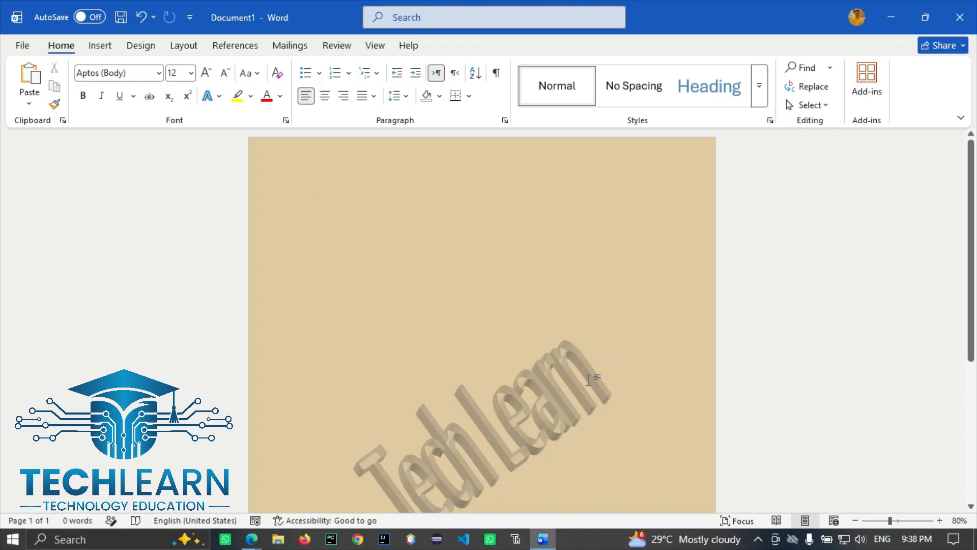
{"action": "left_click", "coordinate": [138, 46]}
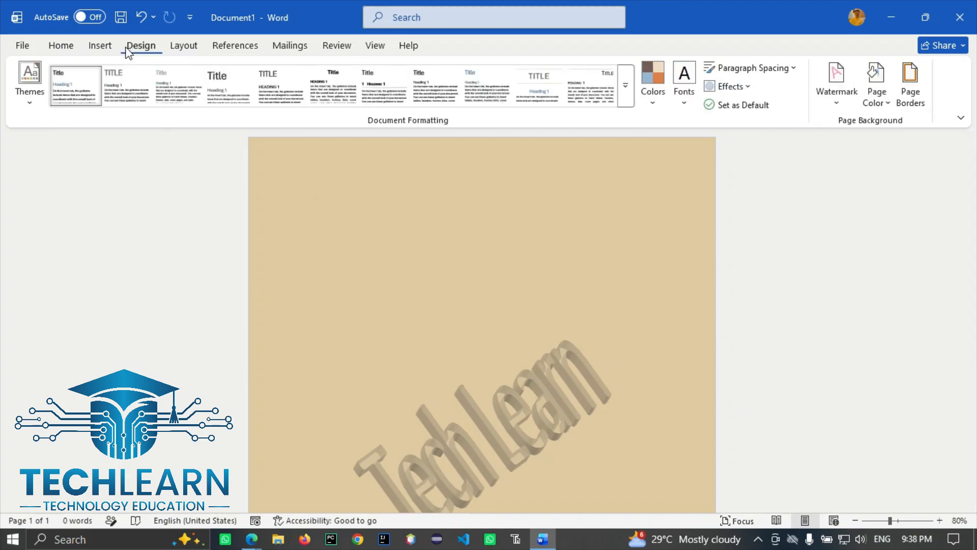
{"action": "left_click", "coordinate": [830, 106]}
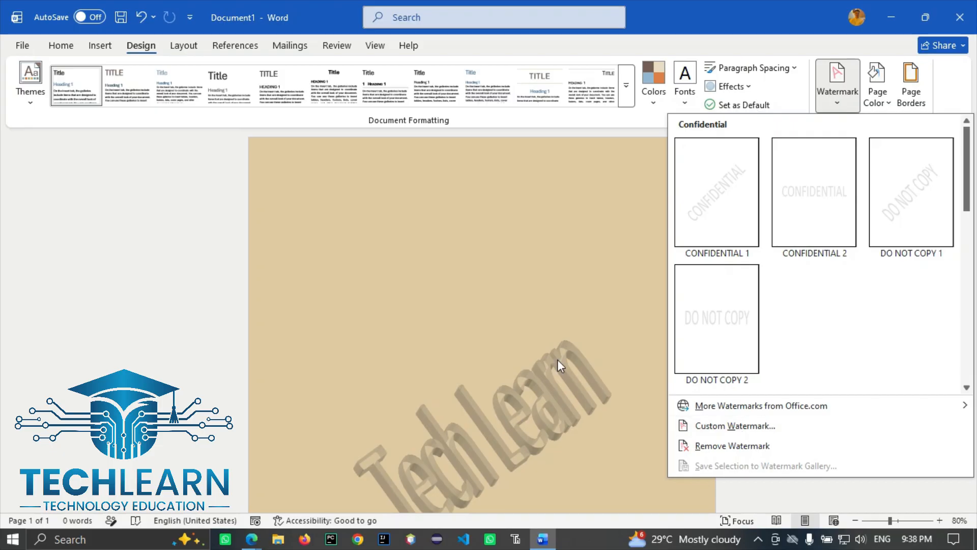
Reopen the header, move the Tech Learn watermark to the page's upper-left area, and leave header editing
{"action": "left_click", "coordinate": [420, 194]}
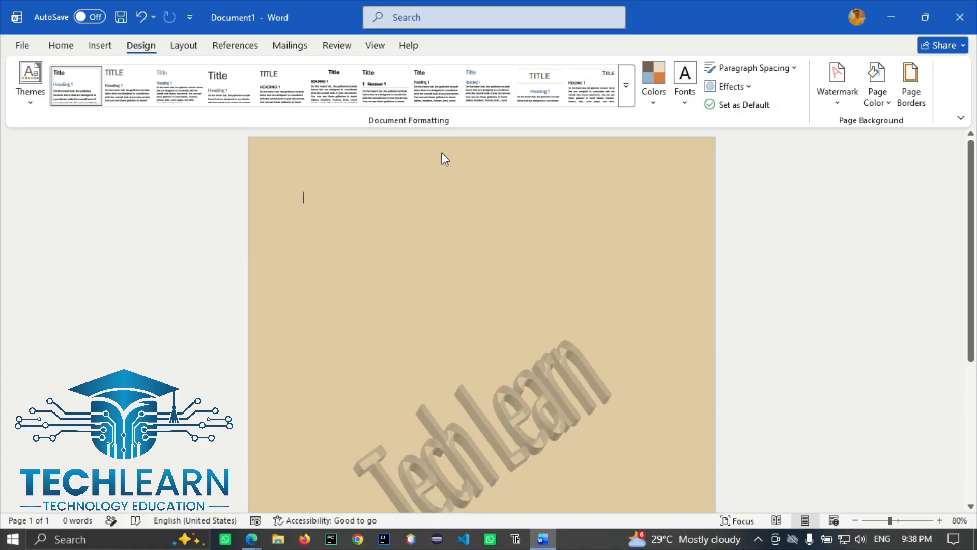
{"action": "double_click", "coordinate": [448, 160]}
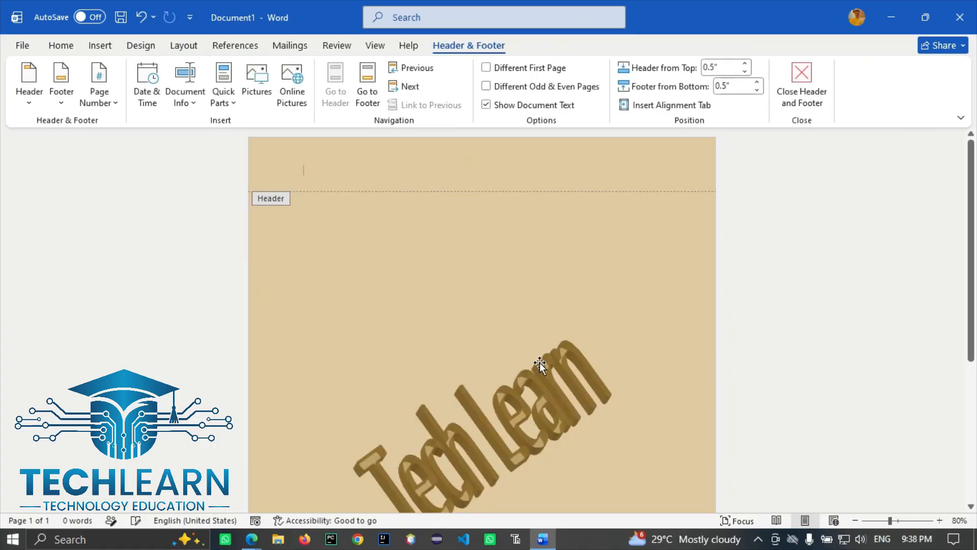
{"action": "left_click", "coordinate": [559, 391]}
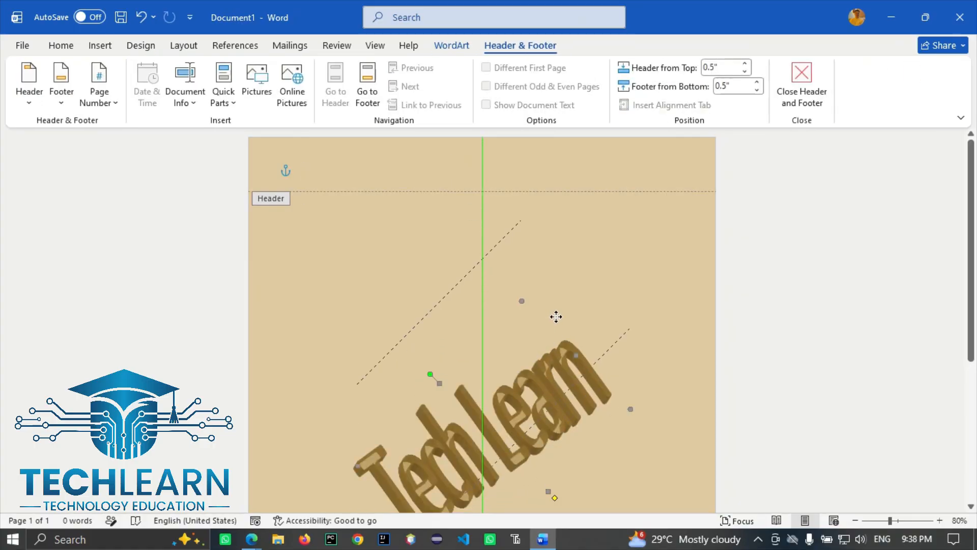
{"action": "left_click_drag", "start_coordinate": [555, 317], "coordinate": [589, 304]}
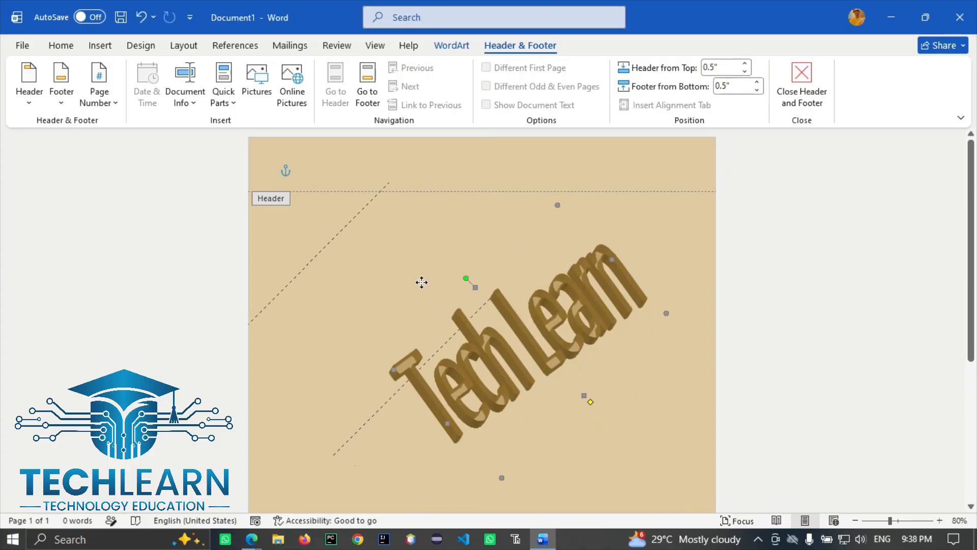
{"action": "left_click_drag", "start_coordinate": [433, 296], "coordinate": [447, 288]}
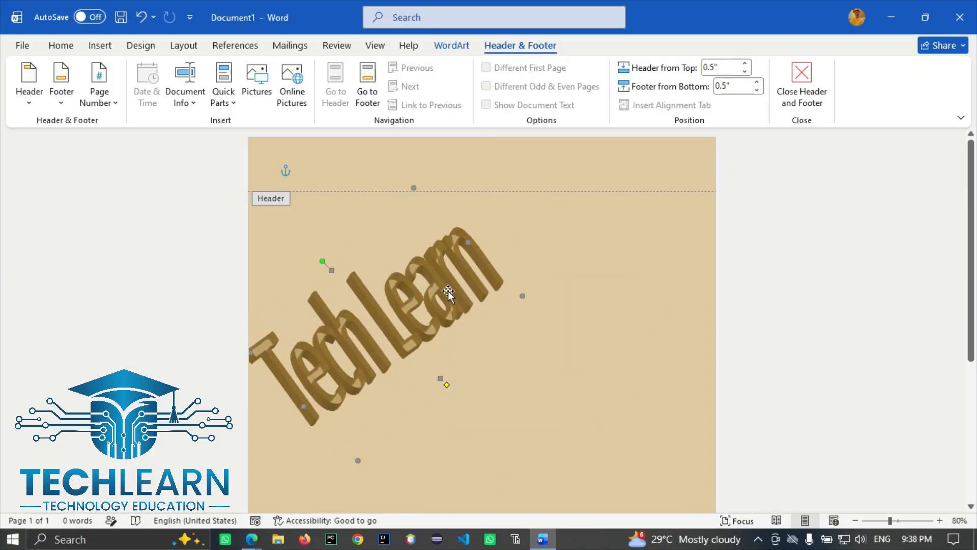
{"action": "double_click", "coordinate": [584, 355]}
{"action": "scroll", "coordinate": [549, 338], "scroll_direction": "down", "scroll_amount": 2}
{"action": "scroll", "coordinate": [546, 340], "scroll_direction": "up", "scroll_amount": 1}
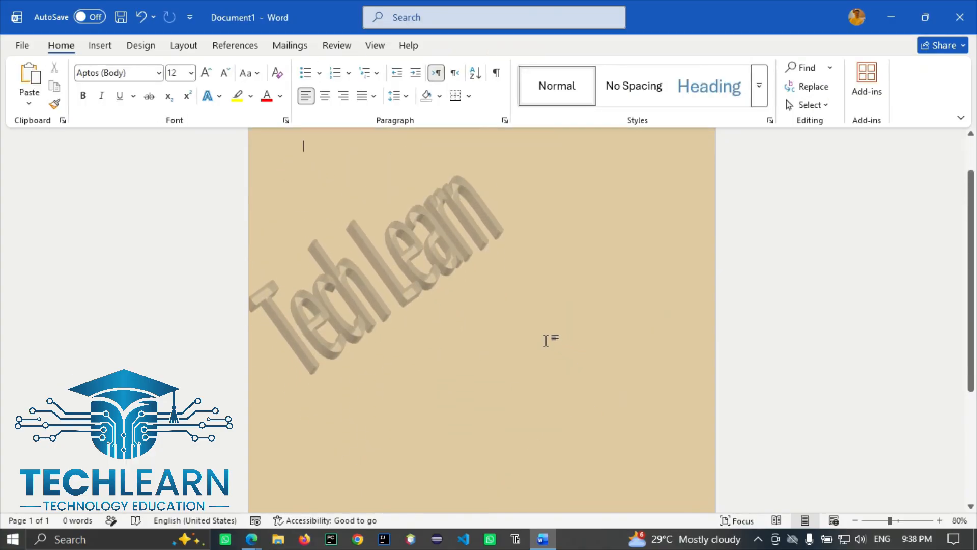
Fill the document with several pages of generated sample paragraphs and check the watermark behind the text
{"action": "type", "text": "="}
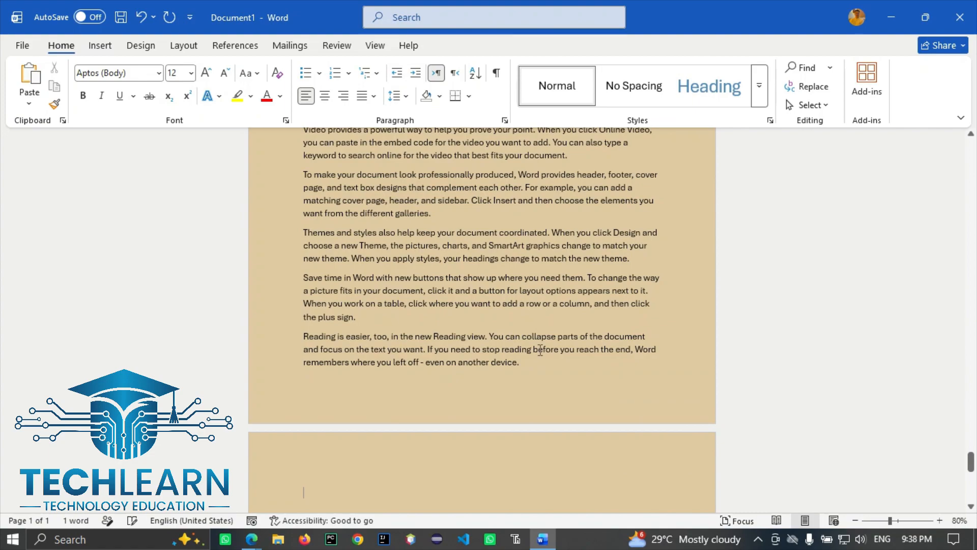
{"action": "scroll", "coordinate": [712, 408], "scroll_direction": "down", "scroll_amount": 1}
{"action": "scroll", "coordinate": [458, 360], "scroll_direction": "down", "scroll_amount": 1}
{"action": "scroll", "coordinate": [458, 360], "scroll_direction": "up", "scroll_amount": 2}
{"action": "scroll", "coordinate": [427, 351], "scroll_direction": "down", "scroll_amount": 4}
{"action": "scroll", "coordinate": [428, 352], "scroll_direction": "up", "scroll_amount": 5}
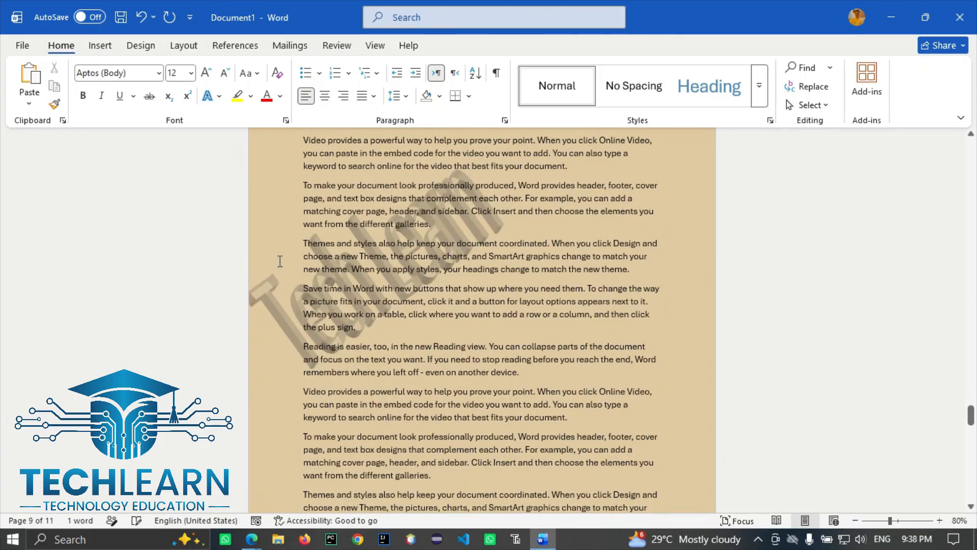
{"action": "left_click", "coordinate": [138, 50]}
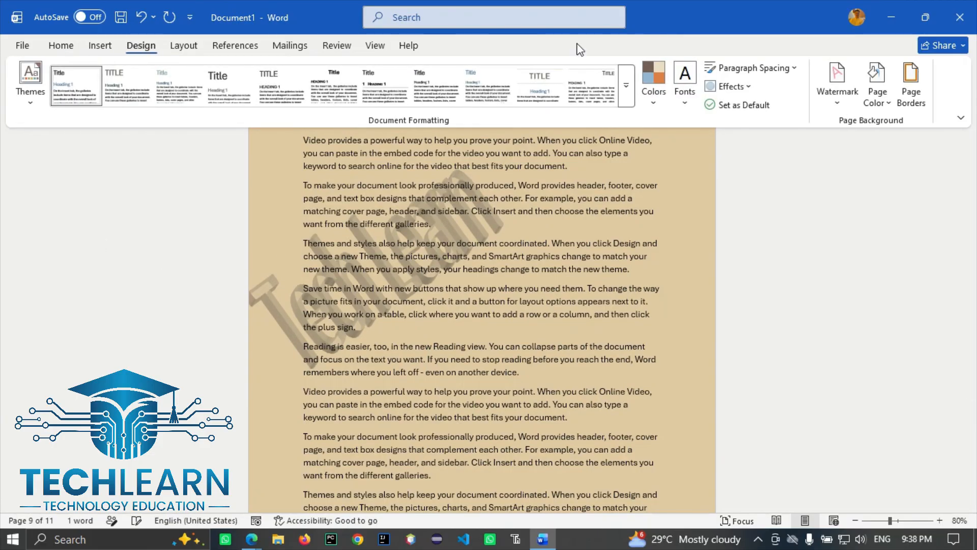